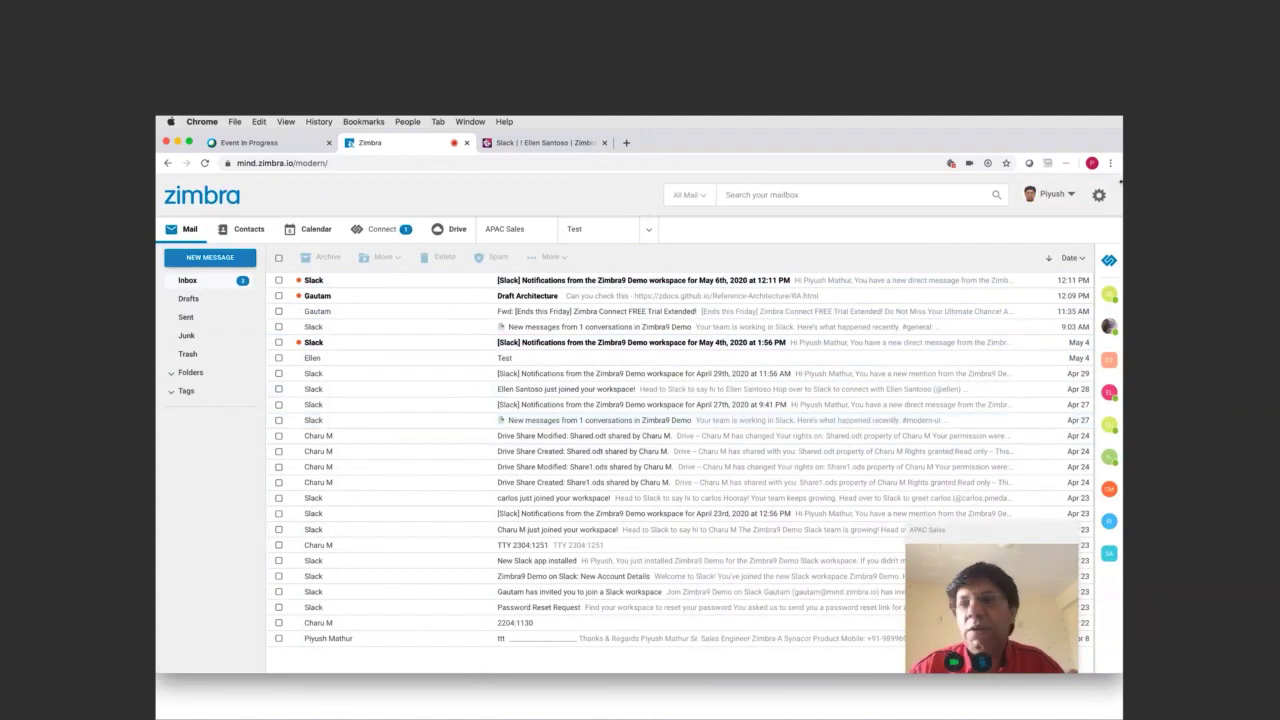
Step: Look over the general settings and the profile photo update dialog, closing each without making changes
{"action": "left_click", "coordinate": [1054, 194]}
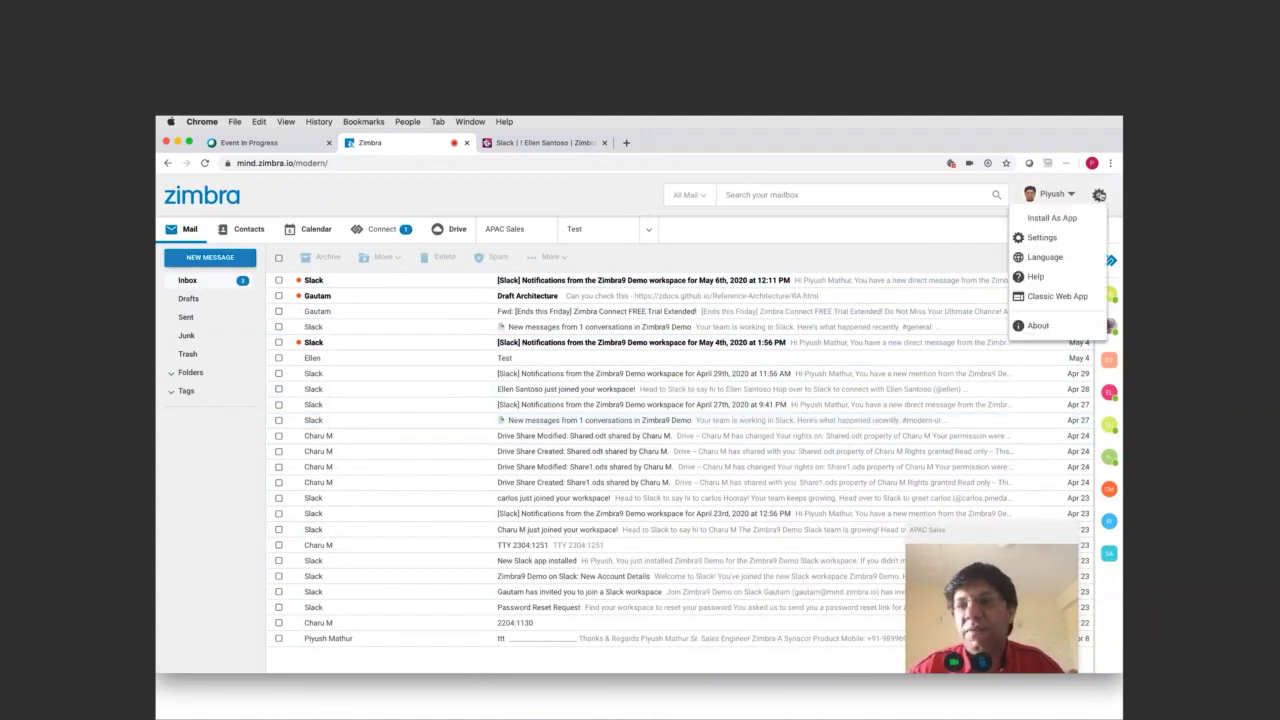
{"action": "left_click", "coordinate": [1041, 238]}
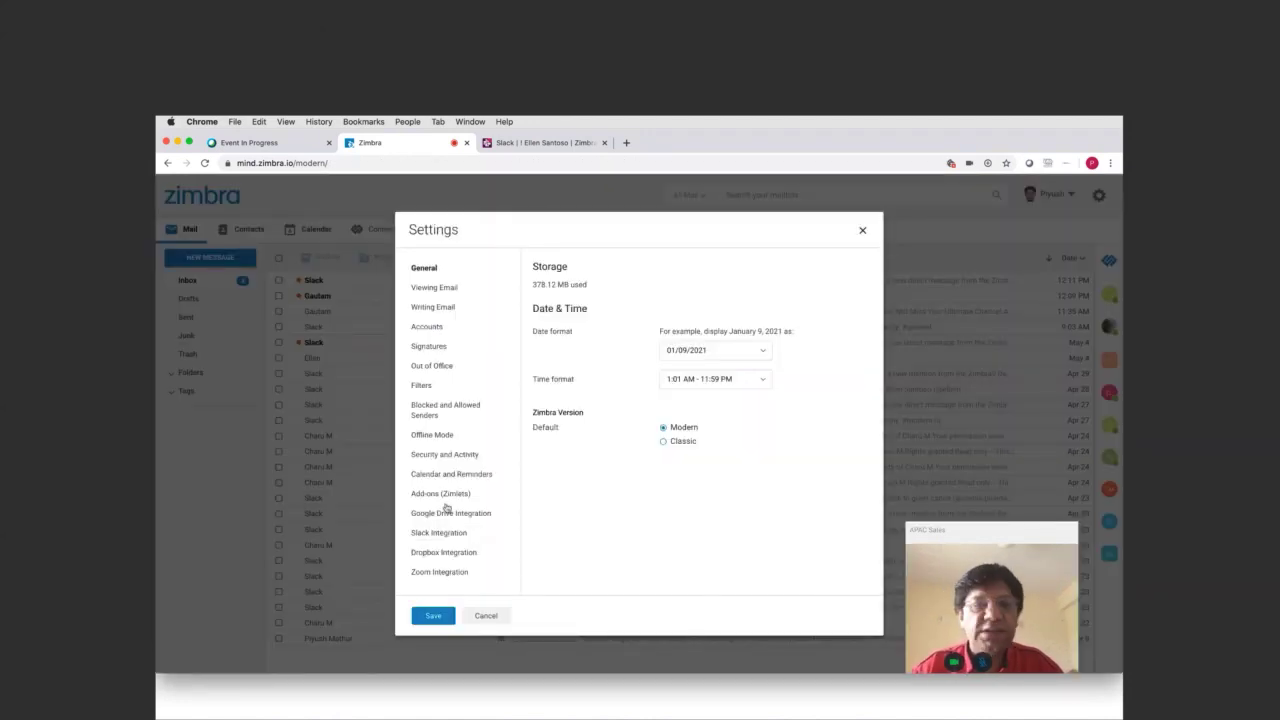
{"action": "left_click", "coordinate": [485, 615]}
{"action": "left_click", "coordinate": [1052, 194]}
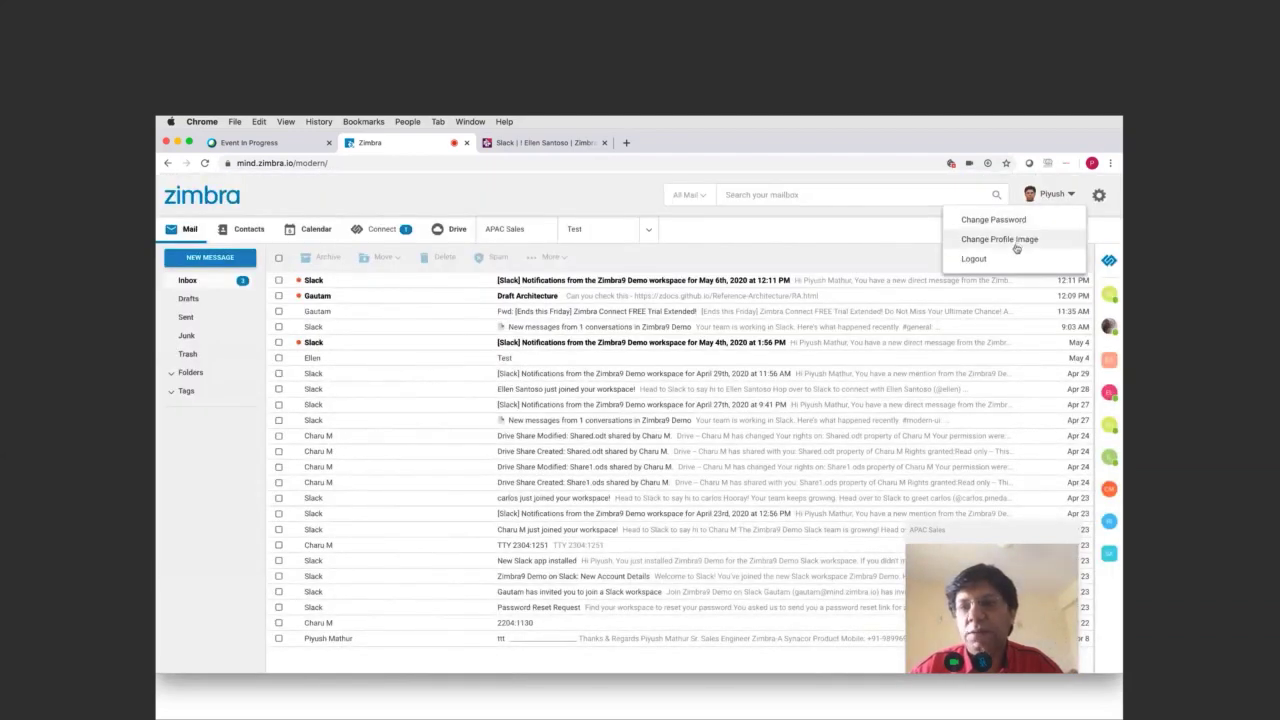
{"action": "left_click", "coordinate": [1016, 247]}
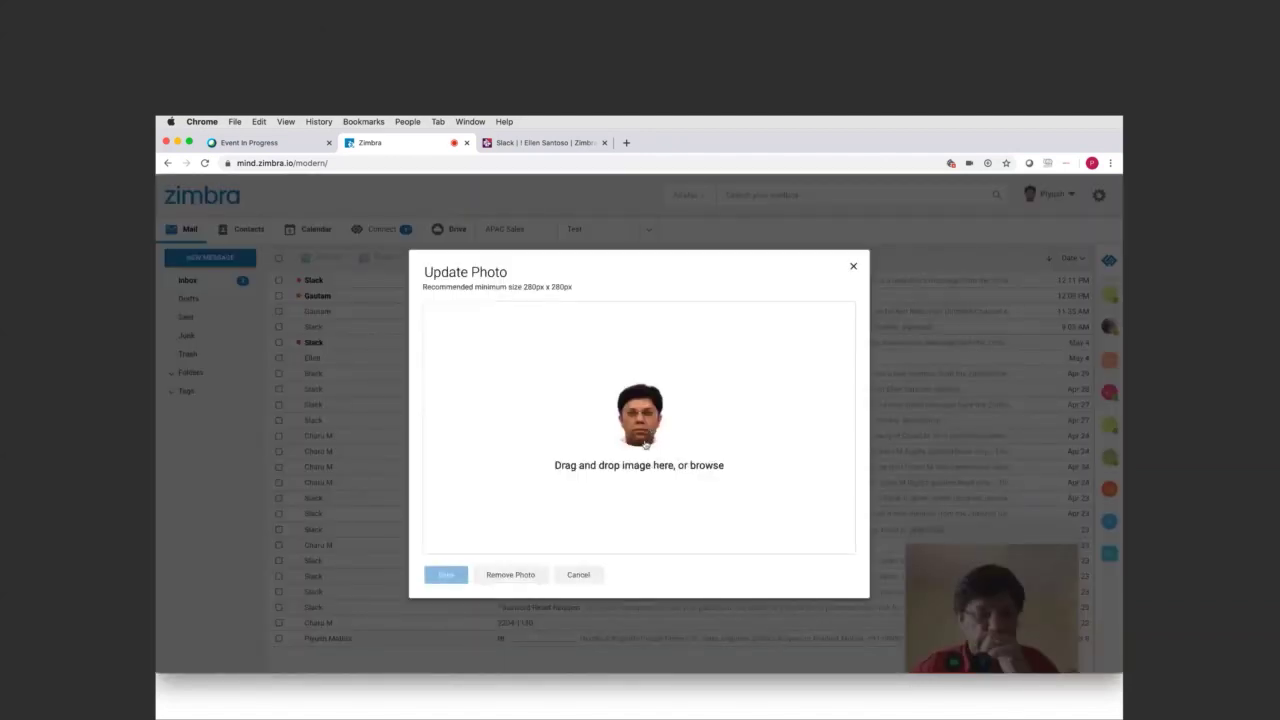
{"action": "left_click", "coordinate": [576, 575]}
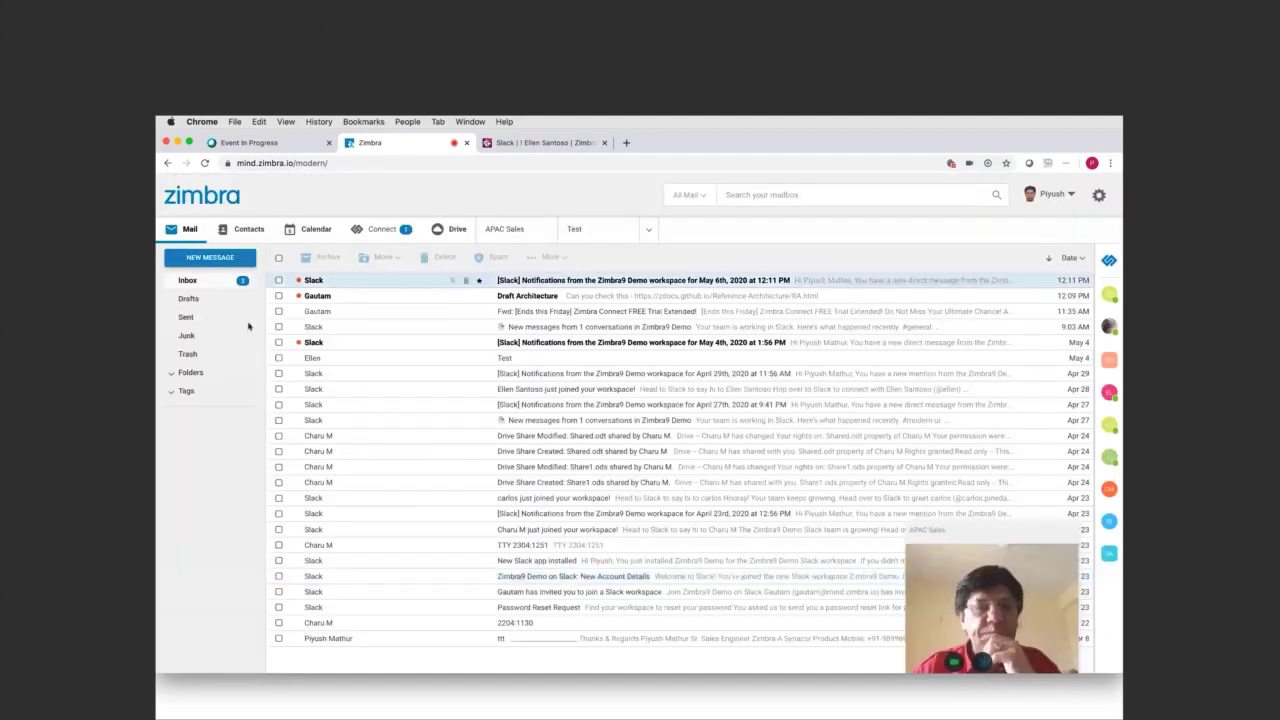
Step: Start a new email message, add the first colleague as recipient and display that recipient's contact card
{"action": "left_click", "coordinate": [205, 258]}
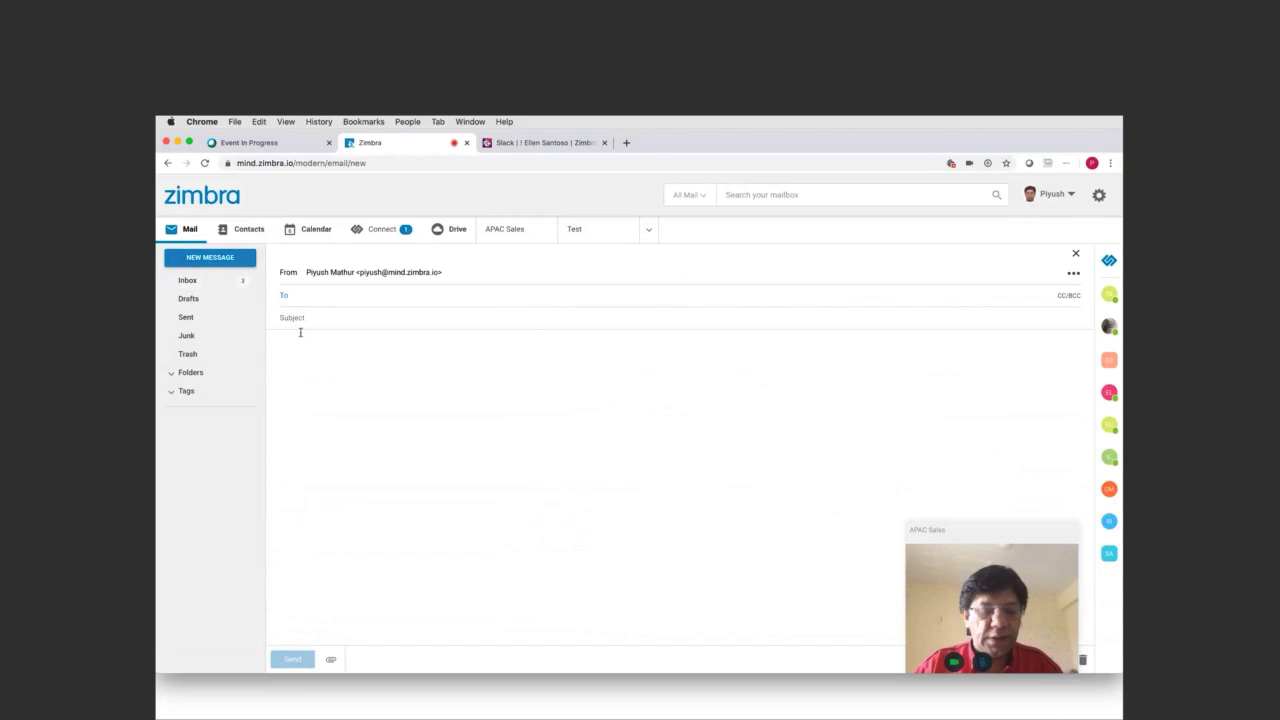
{"action": "type", "text": "eunge"}
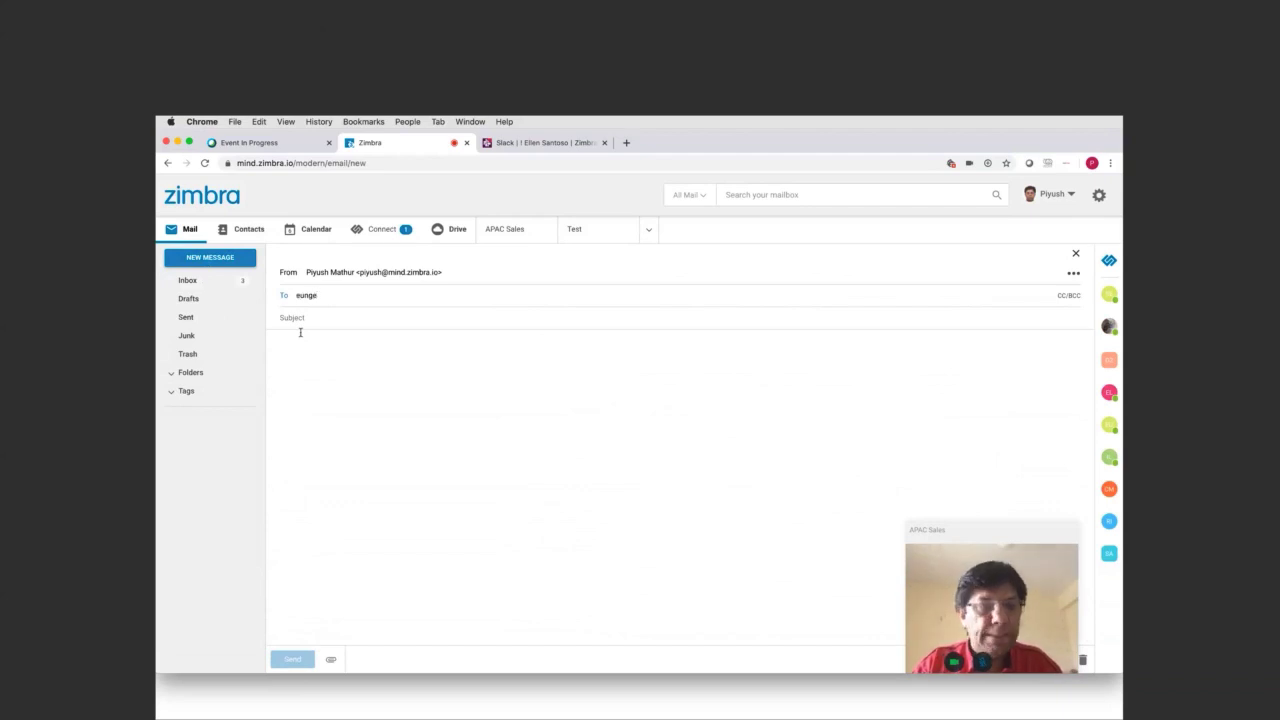
{"action": "key", "text": "BackSpace"}
{"action": "key", "text": "BackSpace"}
{"action": "key", "text": "BackSpace"}
{"action": "type", "text": "ge"}
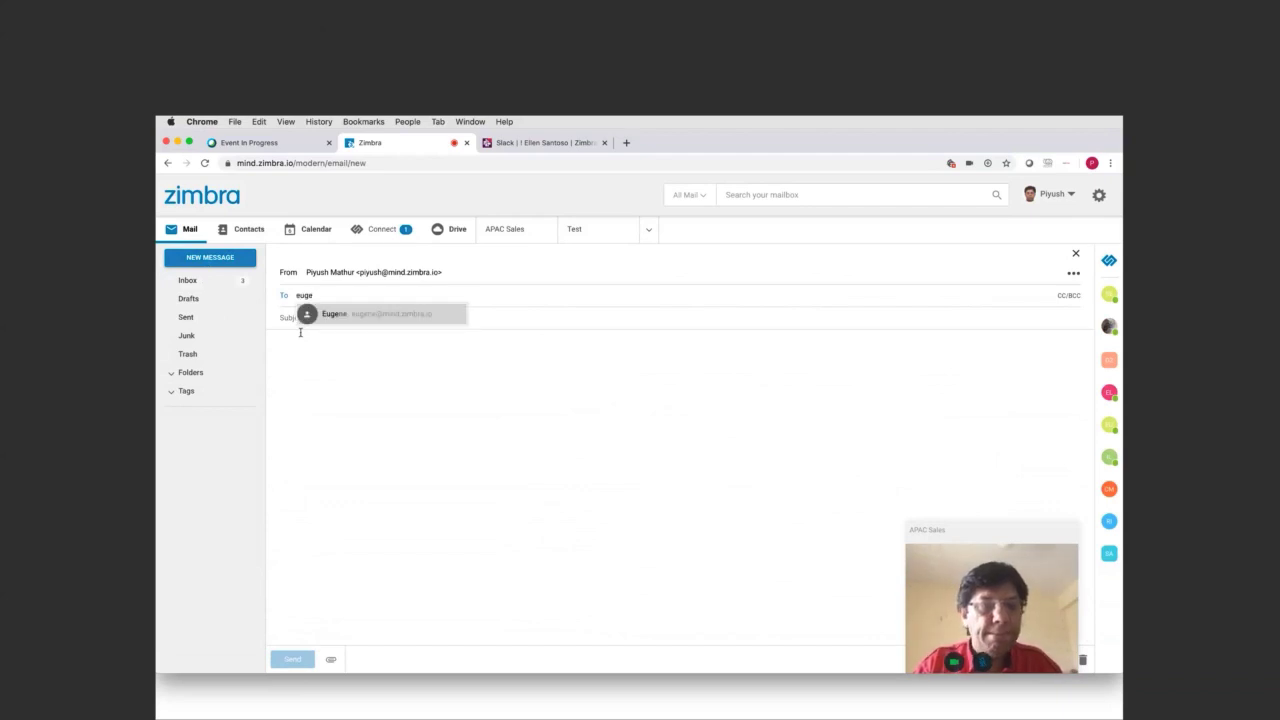
{"action": "key", "text": "Return"}
{"action": "left_click", "coordinate": [311, 298]}
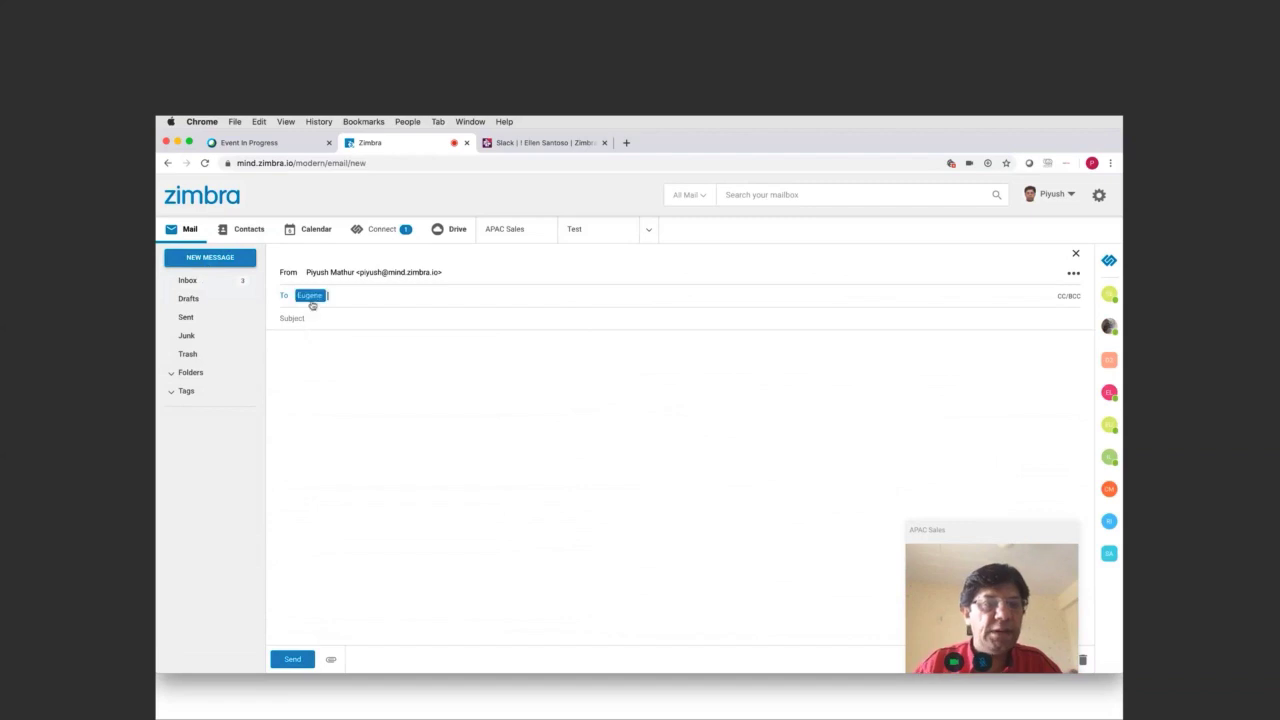
{"action": "mouse_move", "coordinate": [312, 305]}
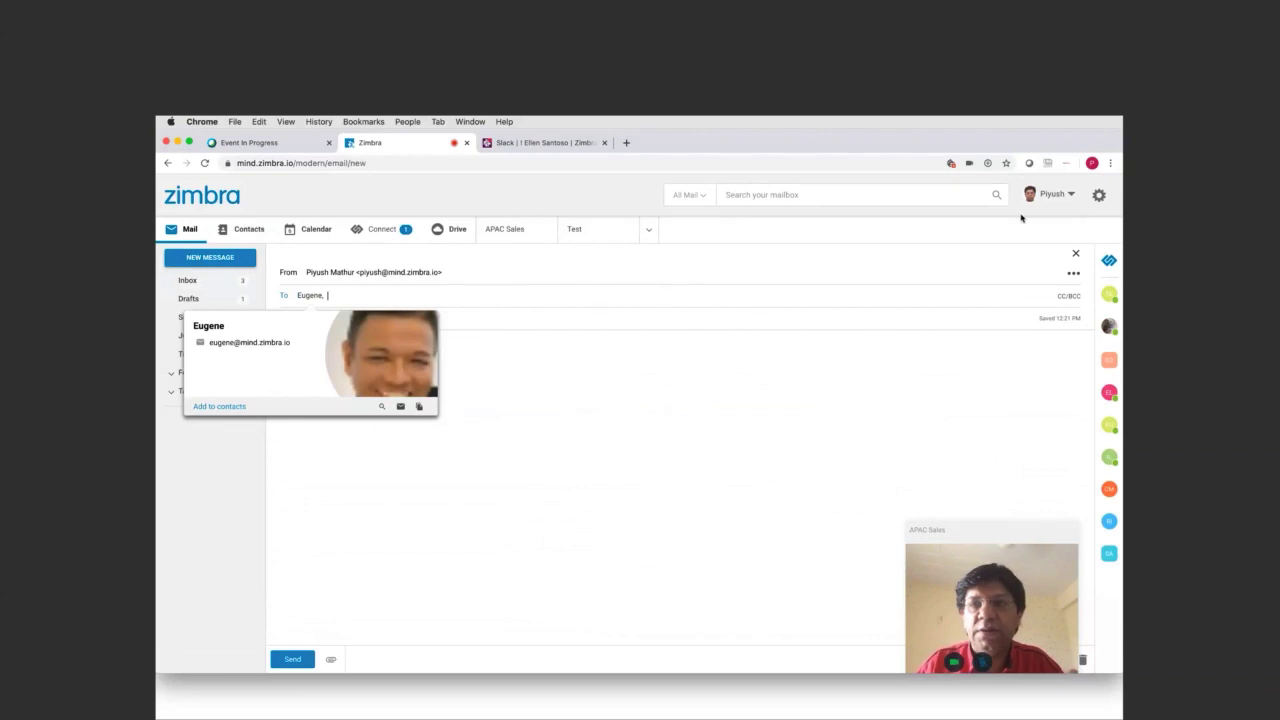
Step: Add a second colleague as recipient of the message and display that recipient's contact card
{"action": "type", "text": "e, E"}
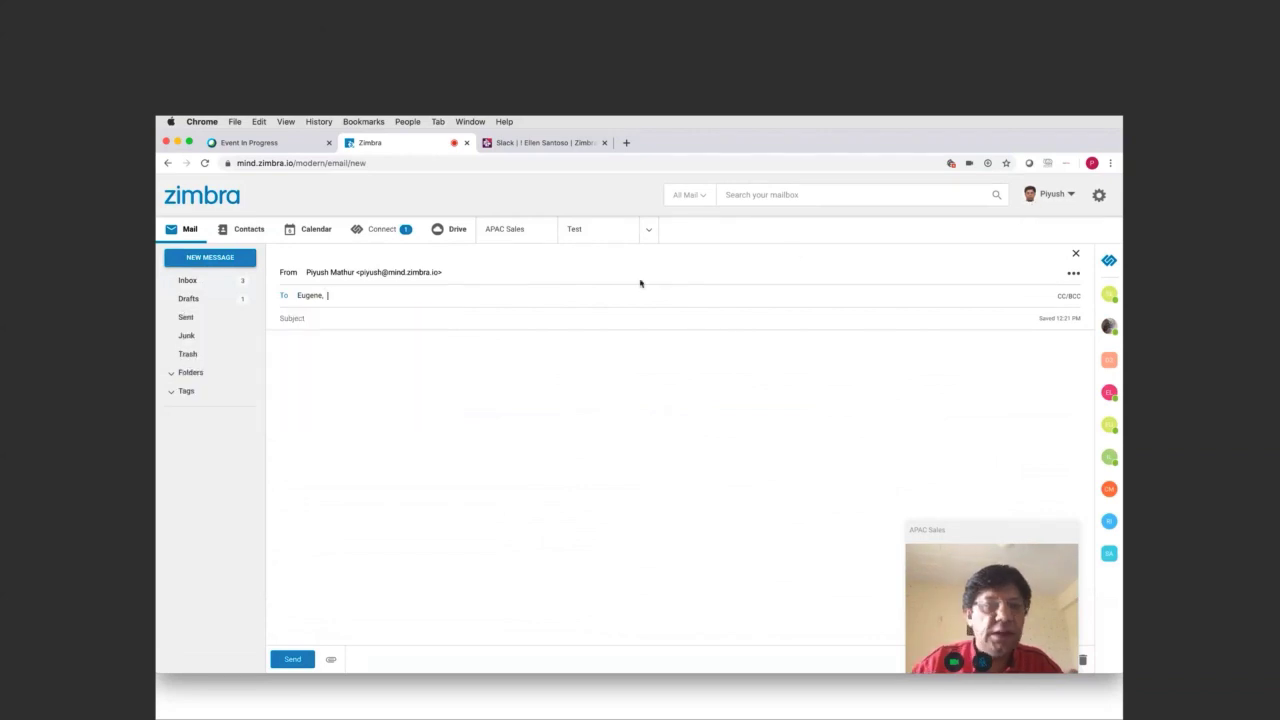
{"action": "type", "text": "llen"}
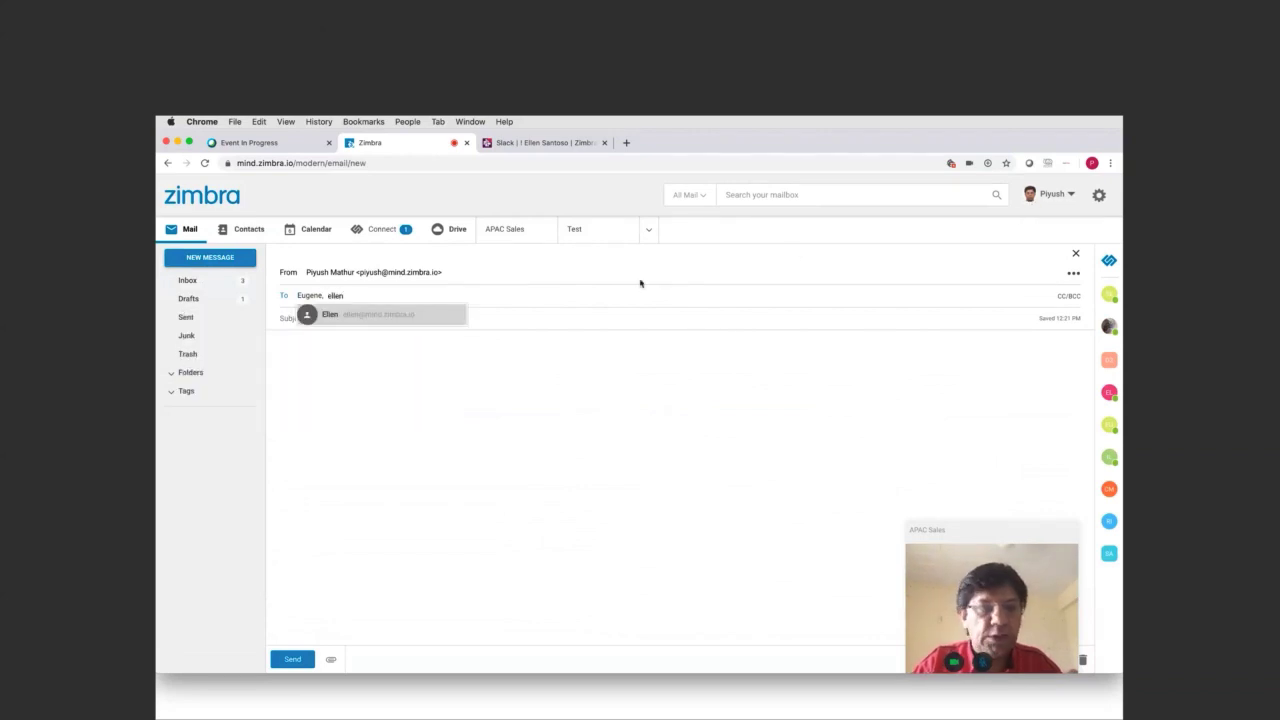
{"action": "left_click", "coordinate": [389, 308]}
{"action": "left_click", "coordinate": [334, 298]}
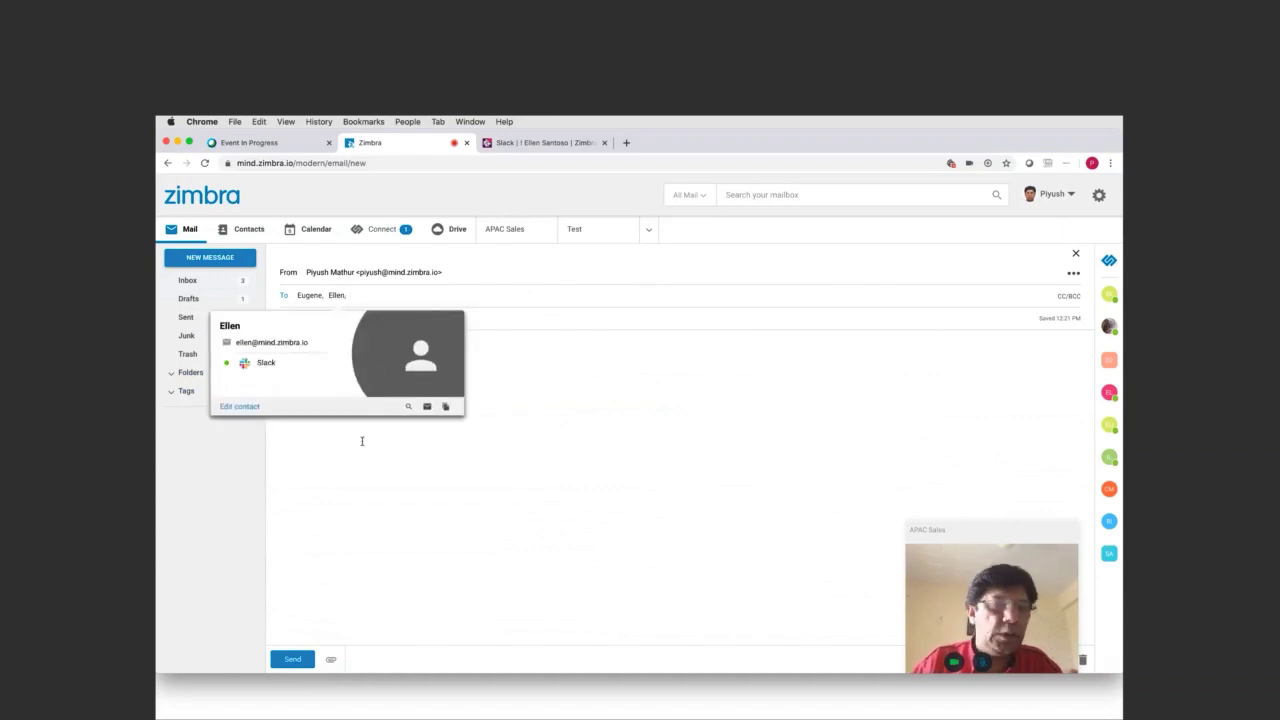
{"action": "left_click", "coordinate": [346, 489]}
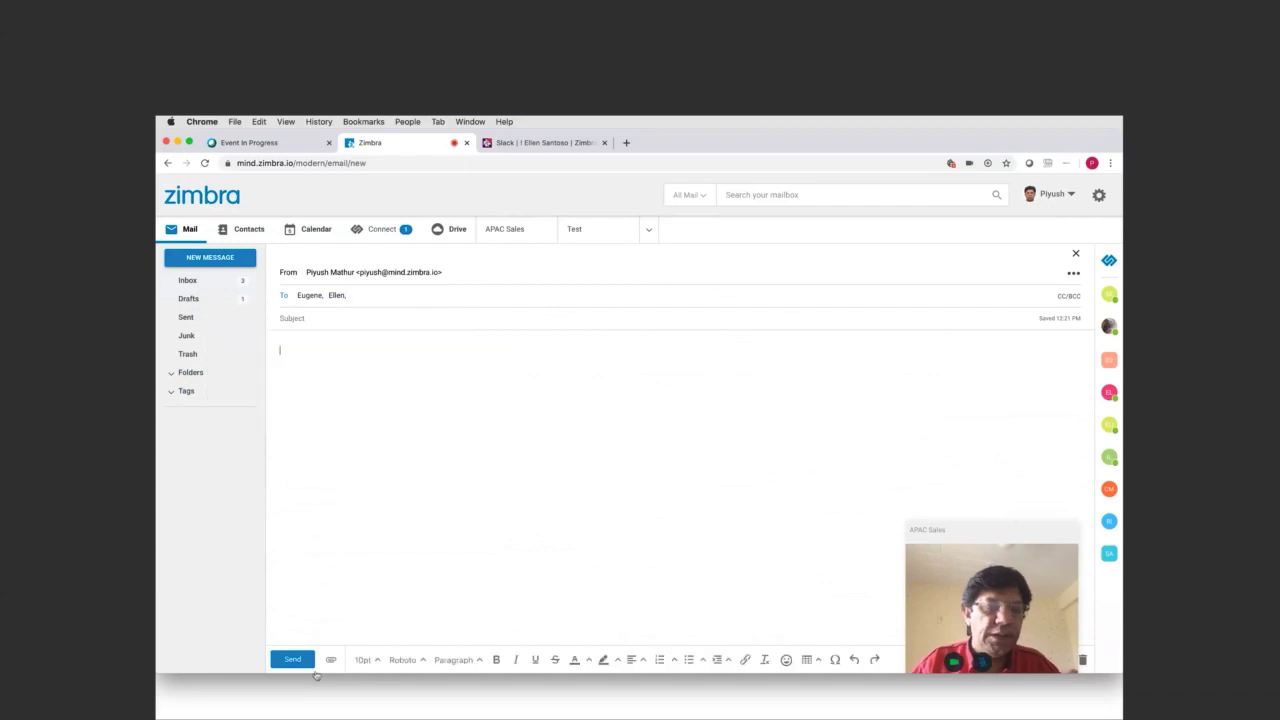
Step: Set the message subject to "Test message" and enter "fsdf" as the body text
{"action": "left_click", "coordinate": [330, 319]}
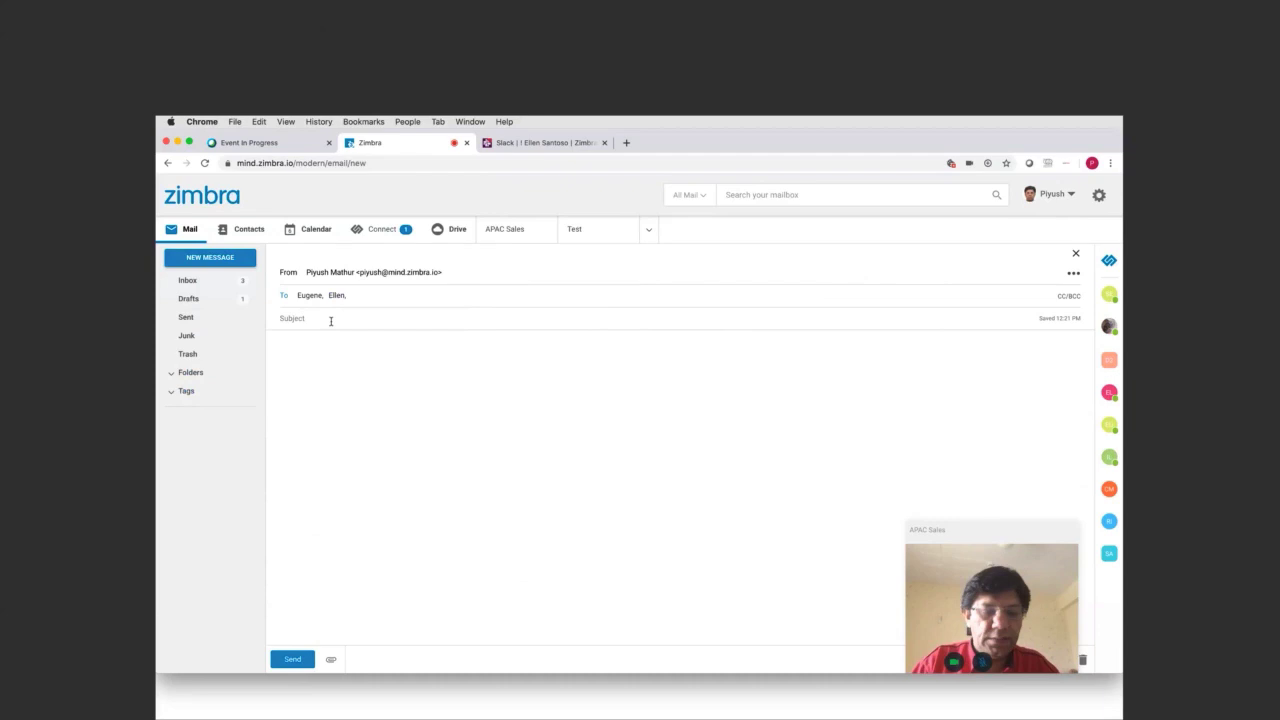
{"action": "type", "text": "Test message"}
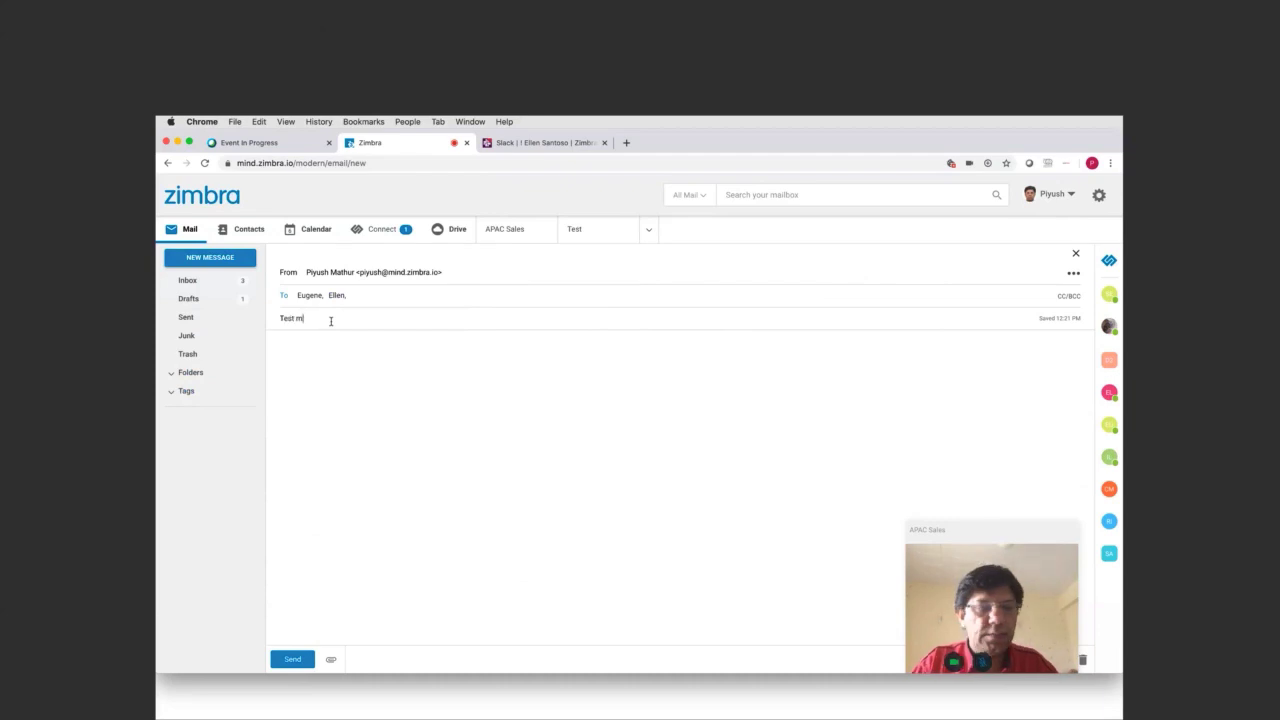
{"action": "left_click", "coordinate": [289, 372]}
{"action": "type", "text": "fsdf"}
Step: Insert a Dropbox link to ZCS Overview-Partnersharable.pdf into the message body
{"action": "left_click", "coordinate": [329, 661]}
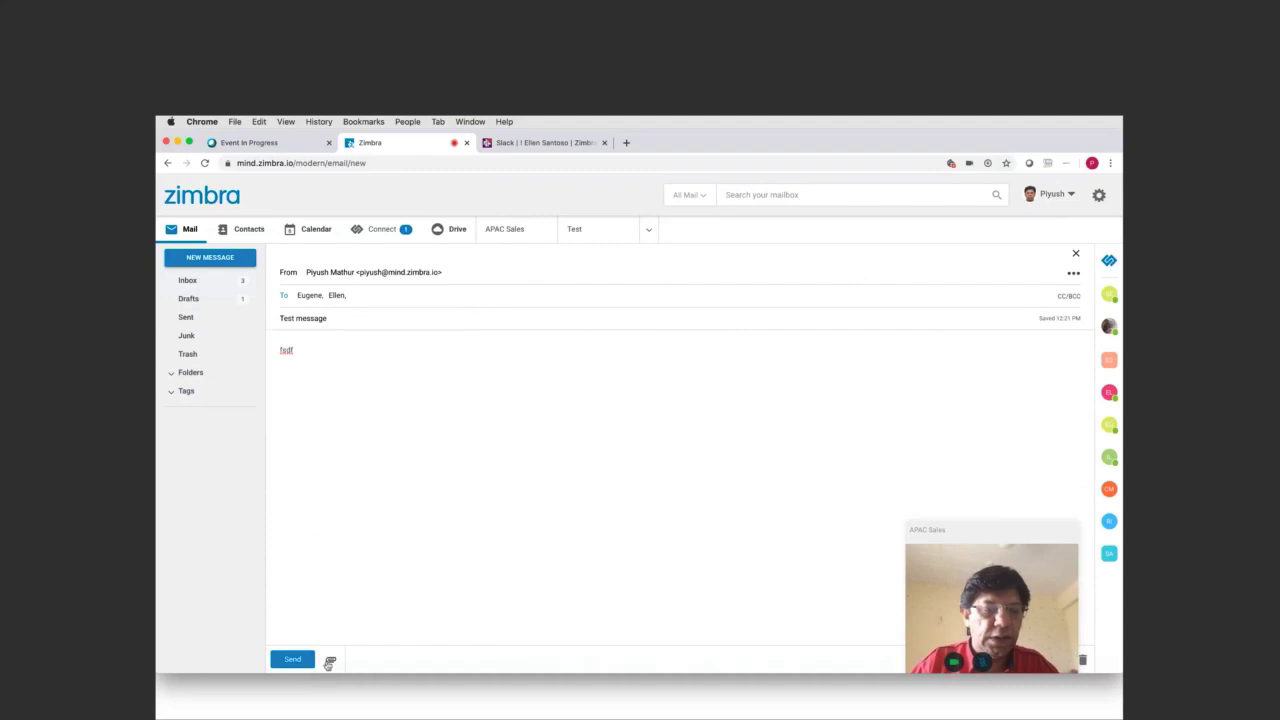
{"action": "left_click", "coordinate": [329, 661]}
{"action": "mouse_move", "coordinate": [423, 634]}
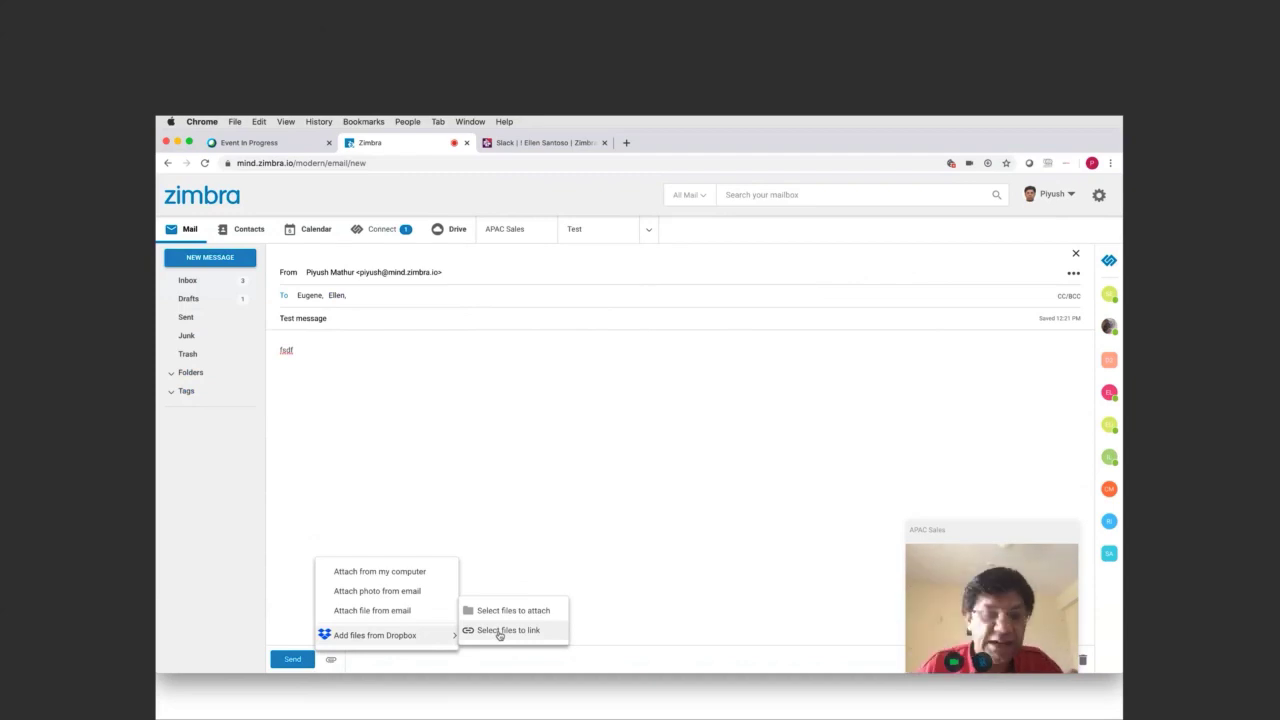
{"action": "left_click", "coordinate": [505, 630]}
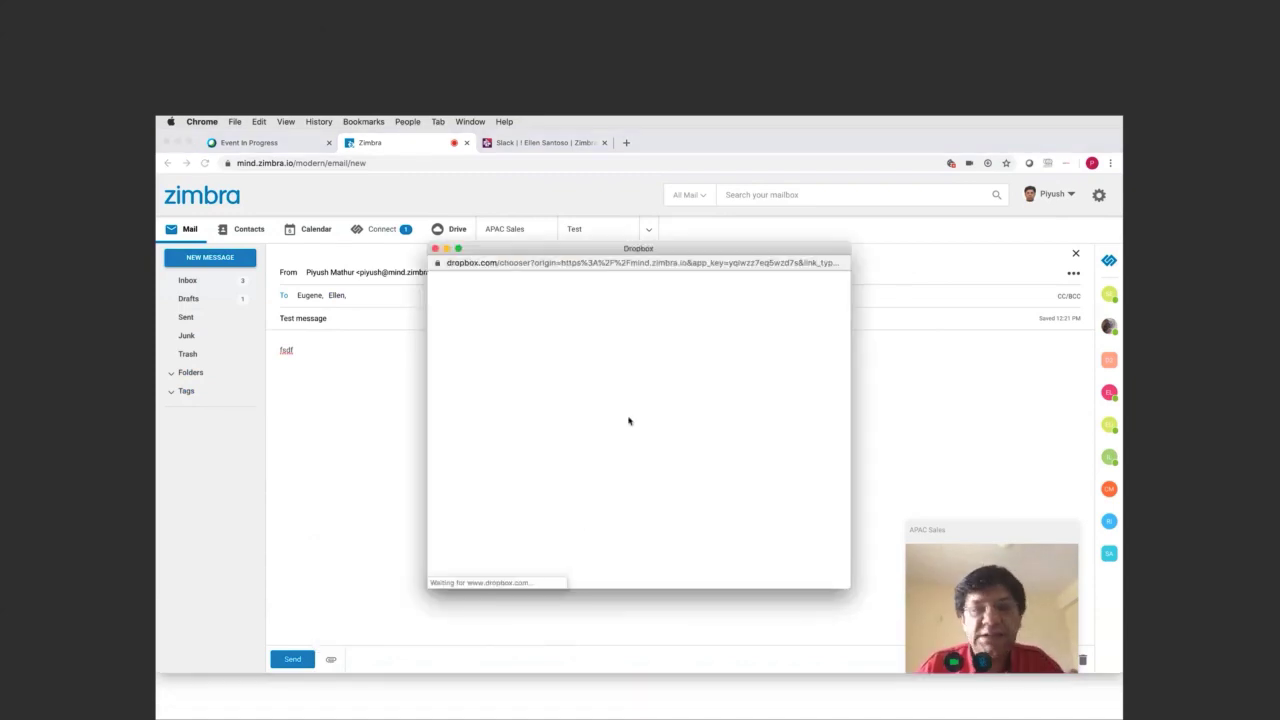
{"action": "left_click", "coordinate": [584, 387]}
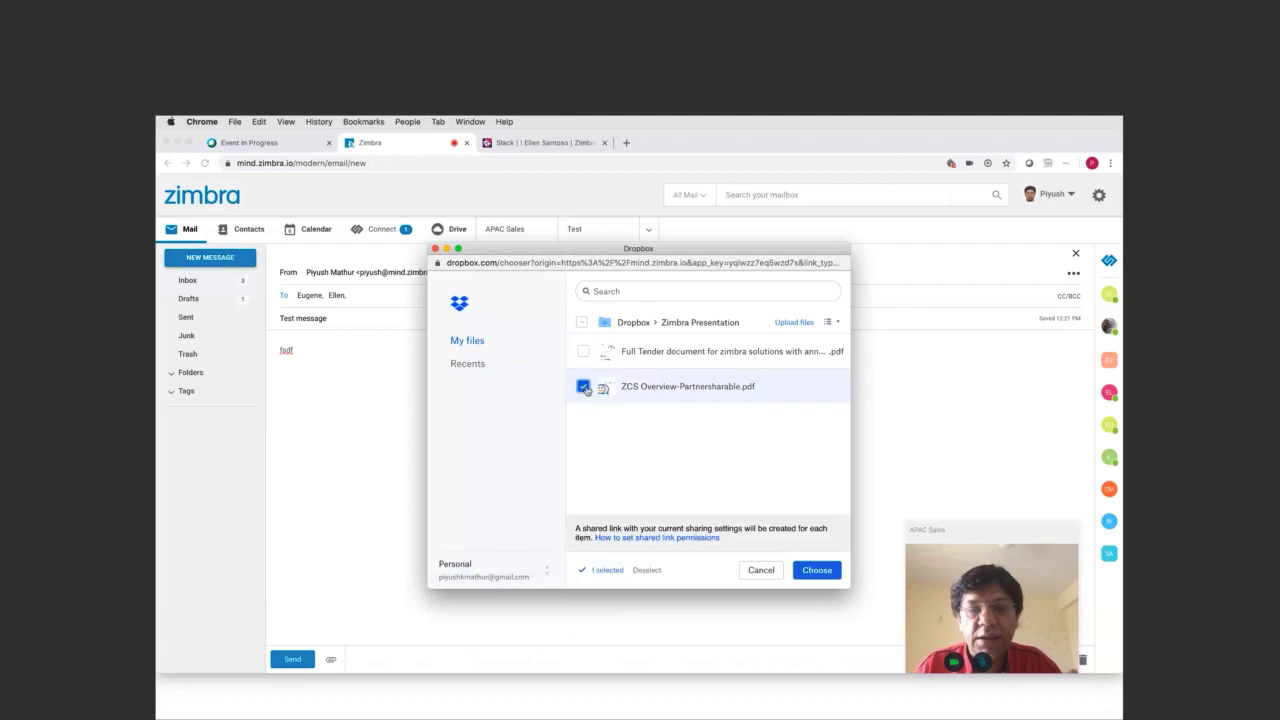
{"action": "left_click", "coordinate": [808, 571]}
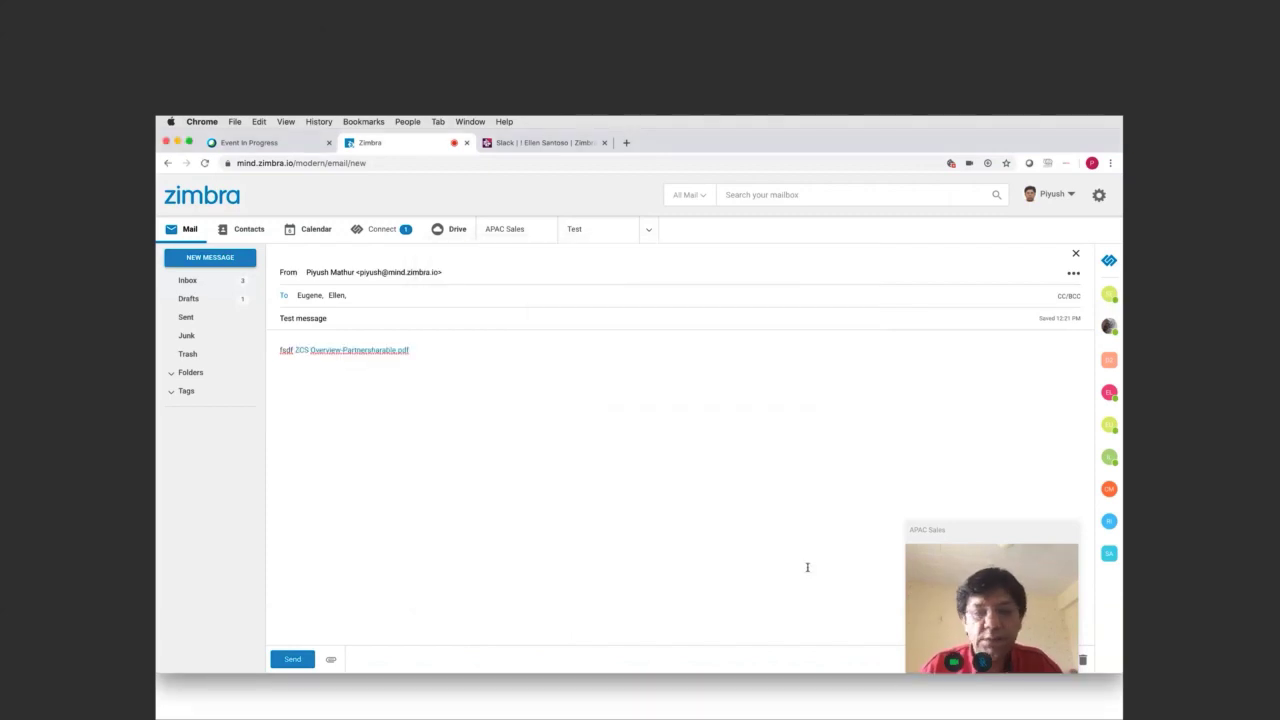
Step: Attach the "Full Tender document for zimbra solutions" PDF from Dropbox as a file and send the message
{"action": "left_click", "coordinate": [333, 661]}
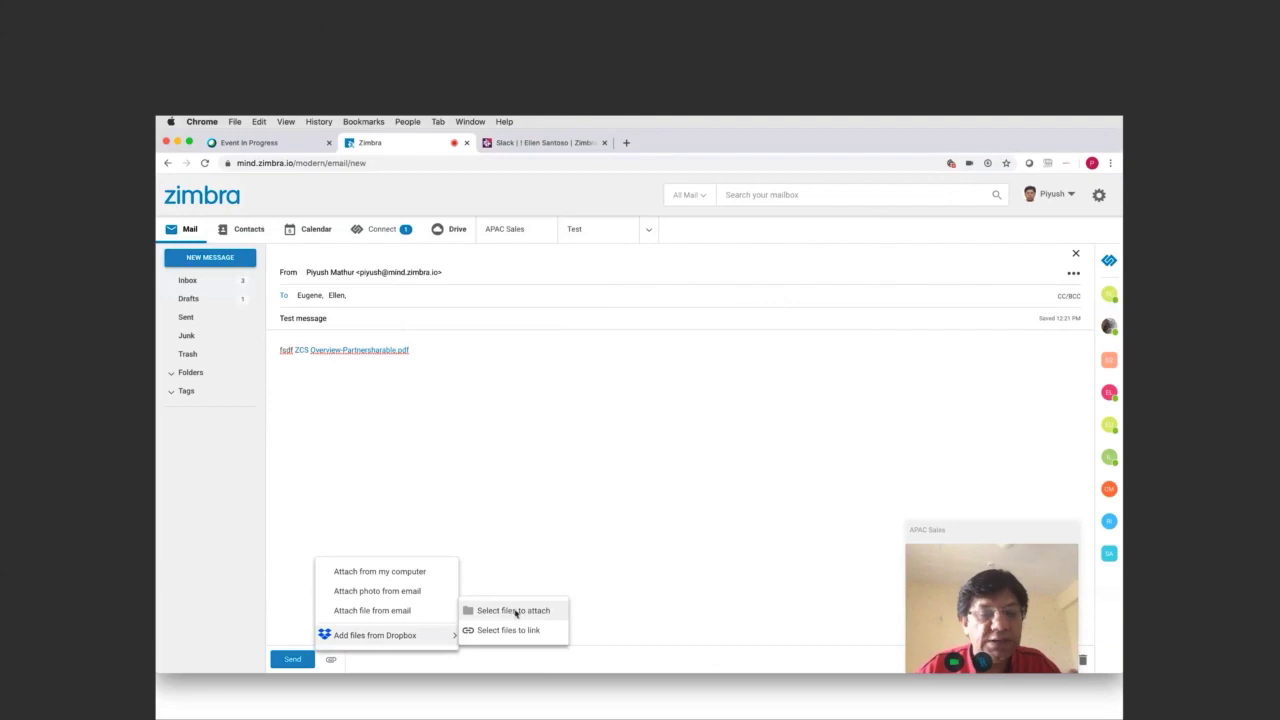
{"action": "left_click", "coordinate": [513, 610]}
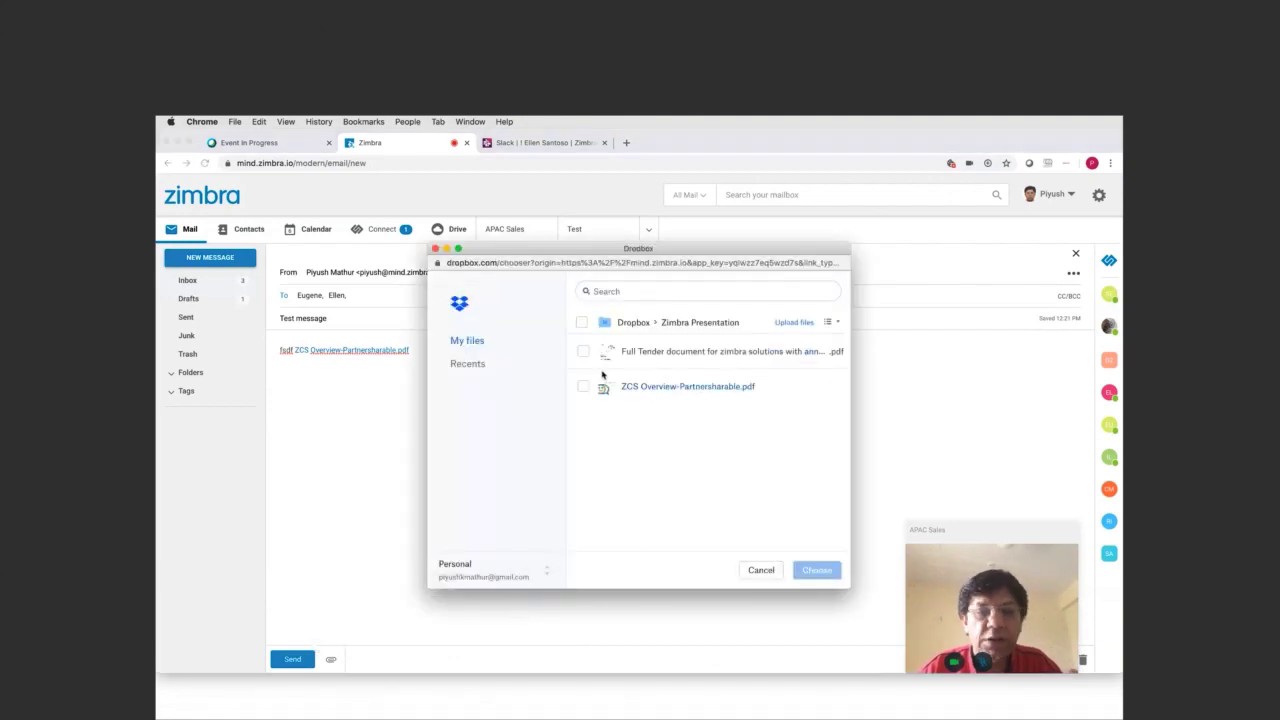
{"action": "left_click", "coordinate": [584, 351]}
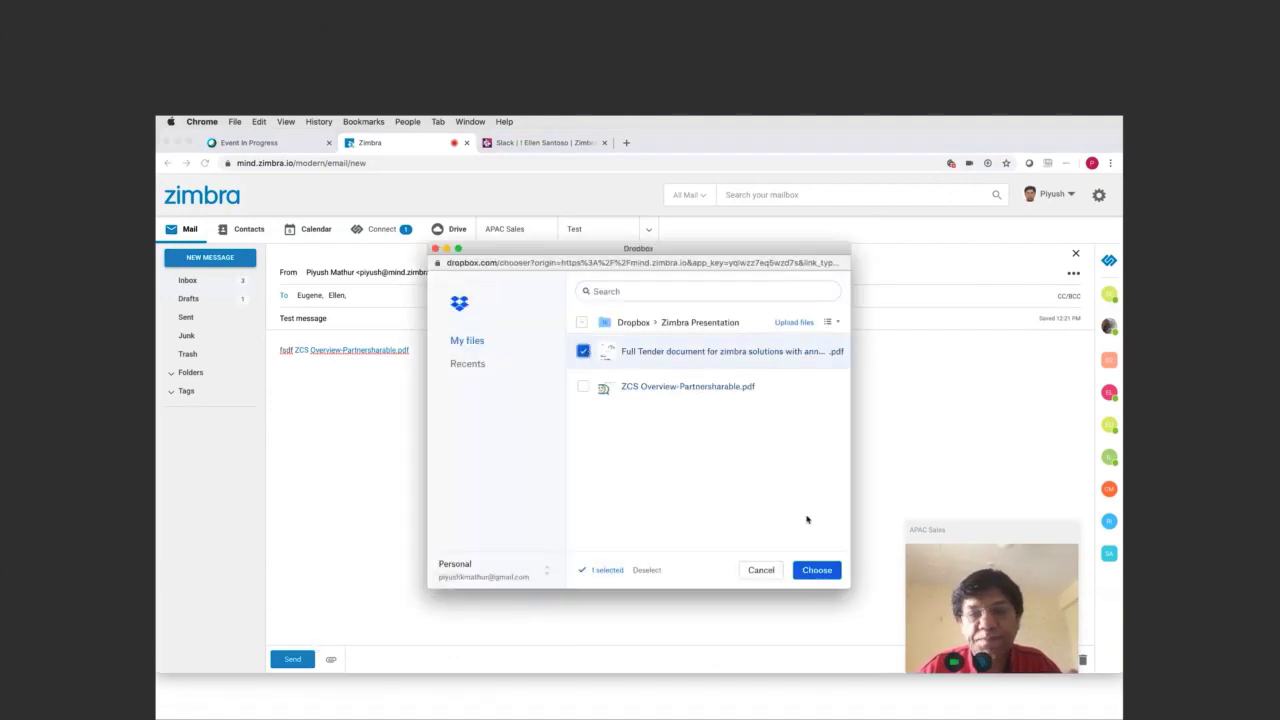
{"action": "left_click", "coordinate": [817, 570]}
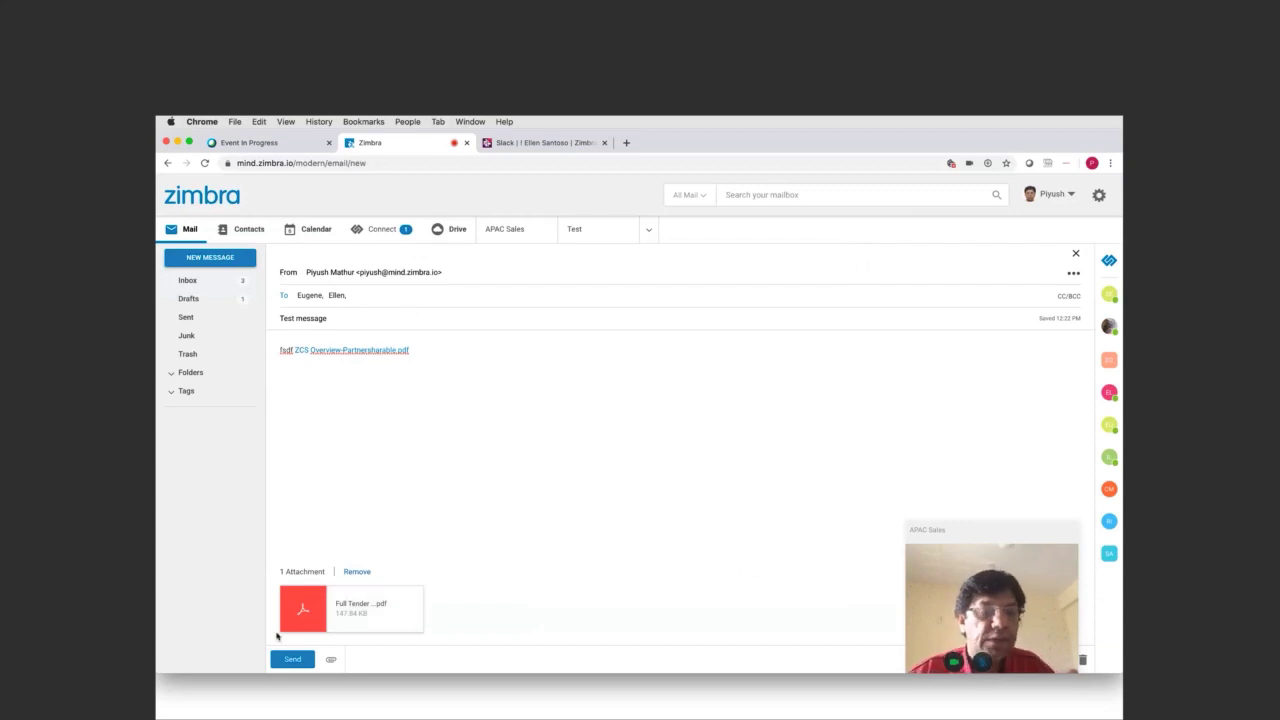
{"action": "left_click", "coordinate": [294, 660]}
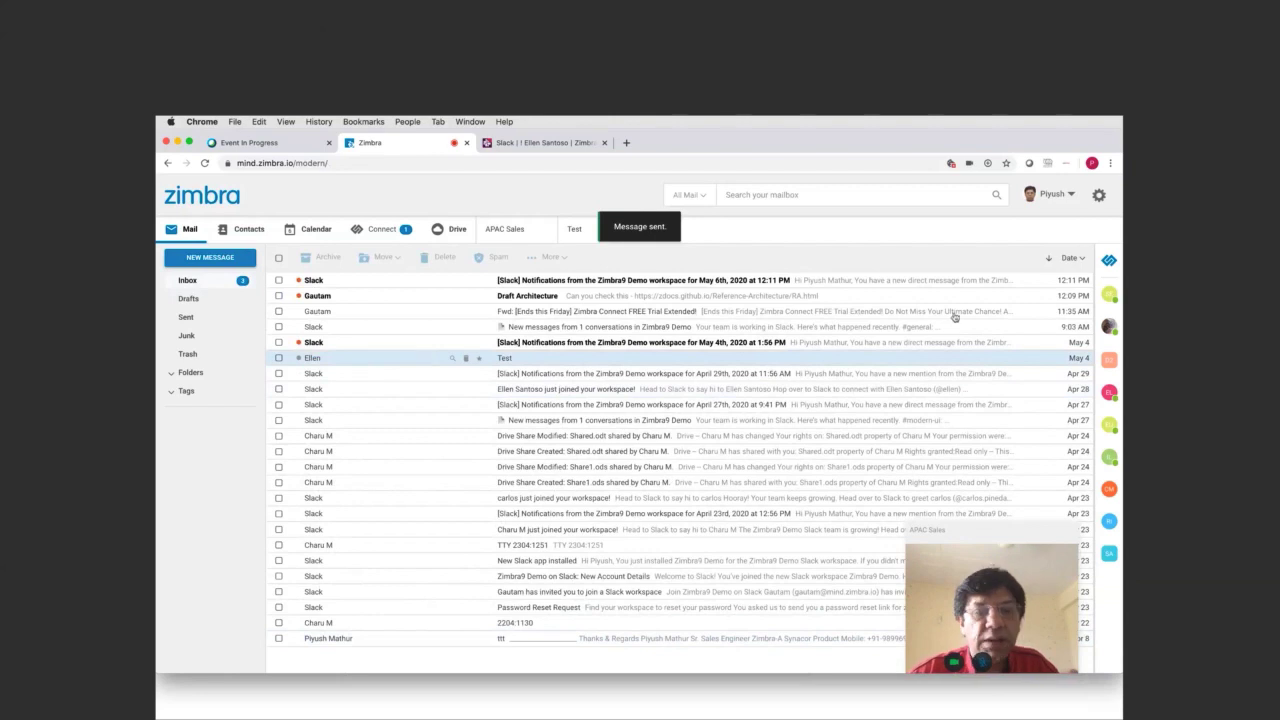
Step: Review the Signatures, Out of Office, Filters and Dropbox Integration pages of the settings
{"action": "left_click", "coordinate": [1097, 198]}
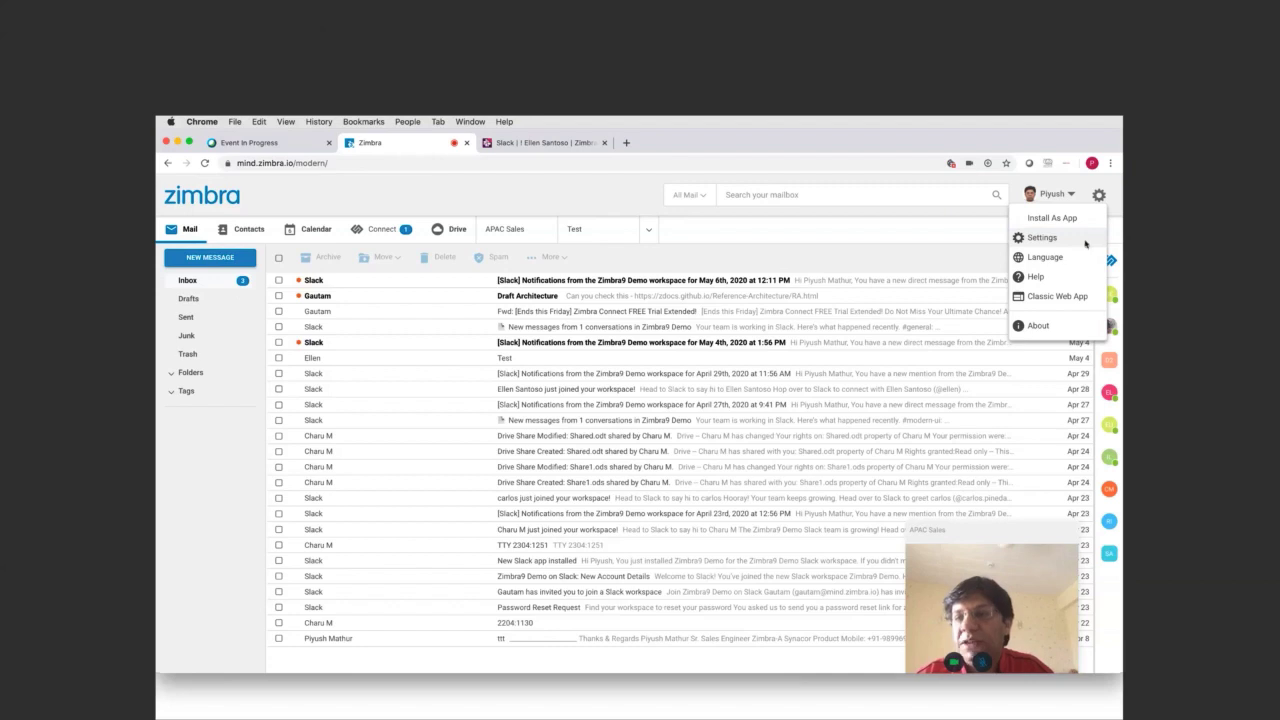
{"action": "left_click", "coordinate": [1085, 243]}
{"action": "left_click", "coordinate": [446, 350]}
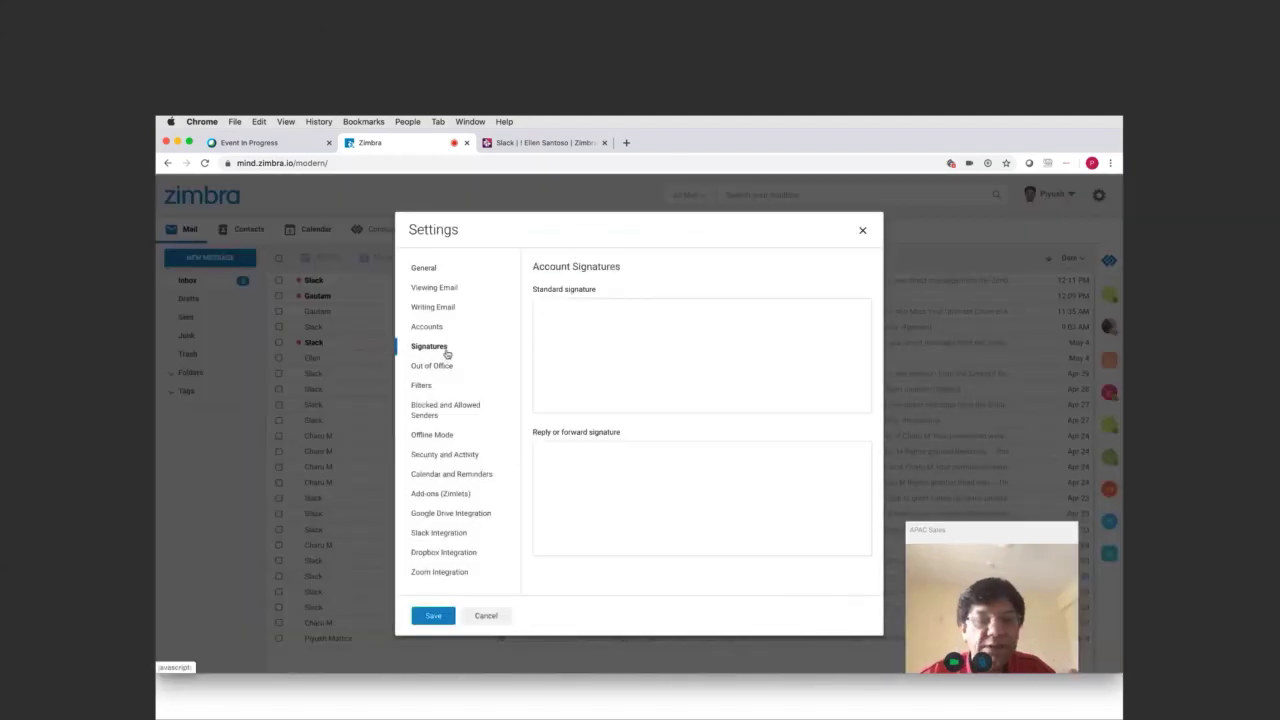
{"action": "left_click", "coordinate": [443, 368]}
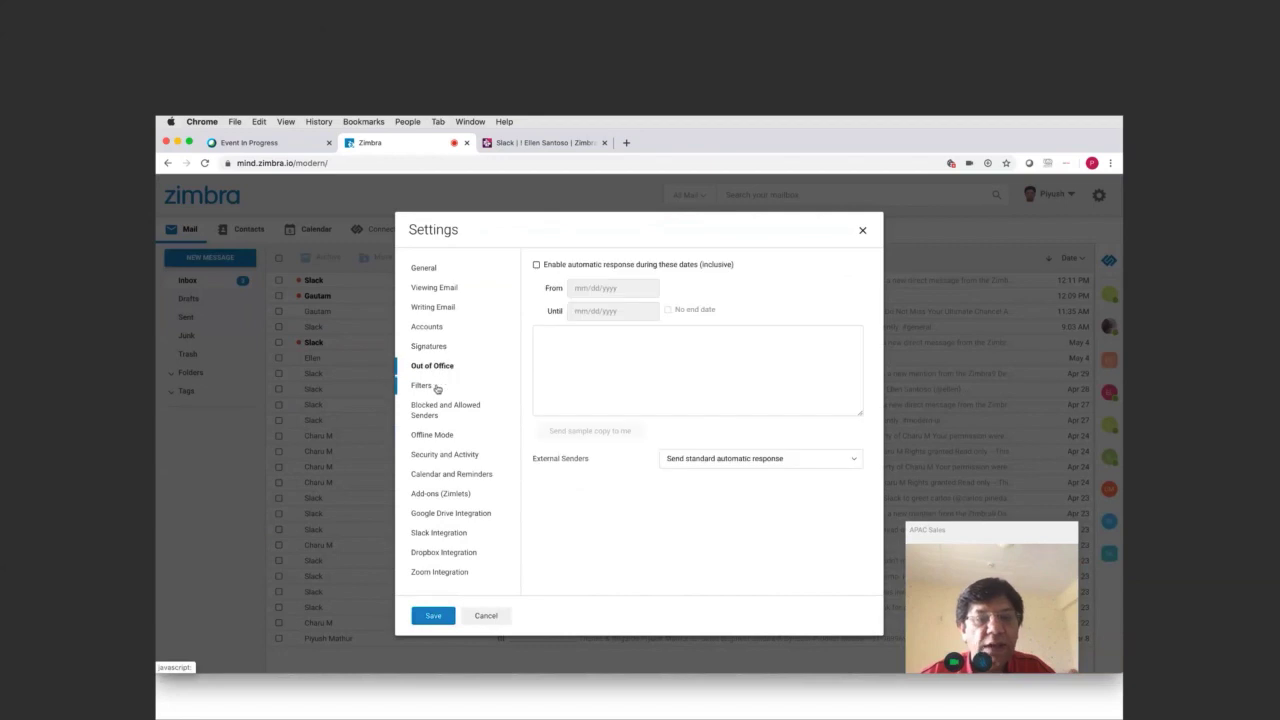
{"action": "left_click", "coordinate": [436, 387]}
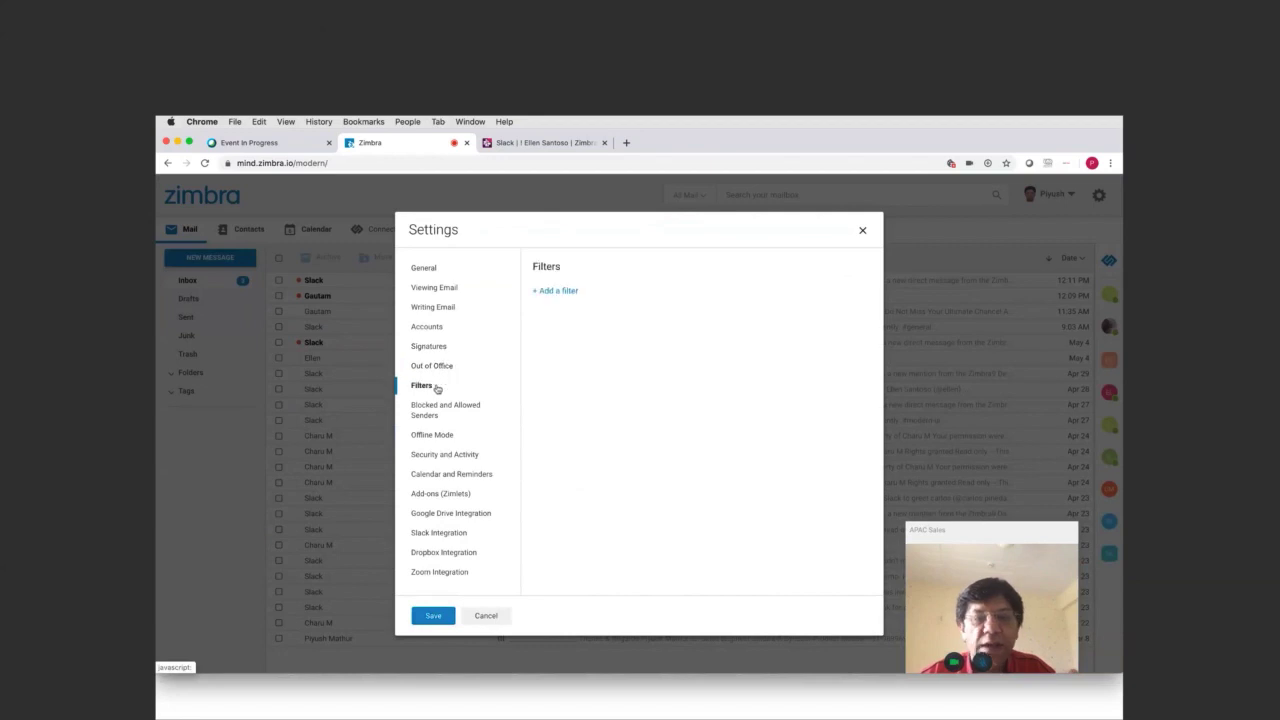
{"action": "left_click", "coordinate": [440, 553]}
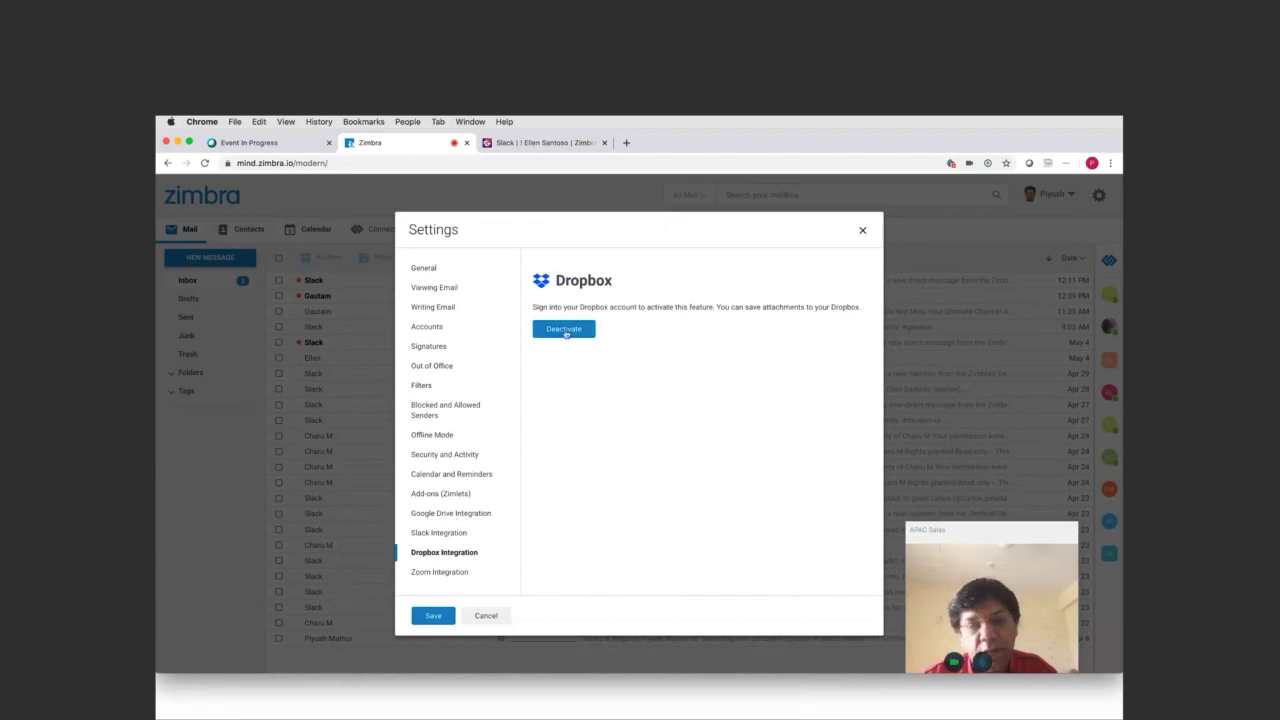
Step: View the Google Drive integration's activation sign-in, dismiss it without choosing an account, and view the Slack integration settings
{"action": "left_click", "coordinate": [451, 513]}
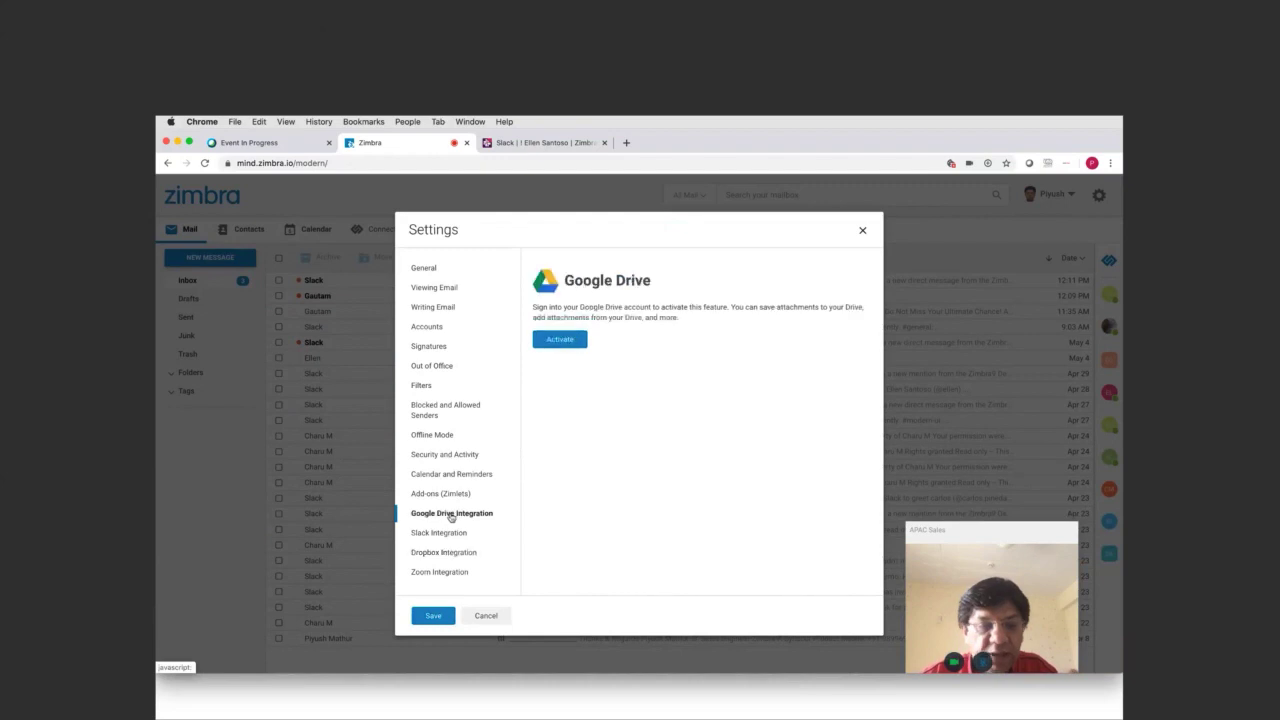
{"action": "left_click", "coordinate": [566, 339]}
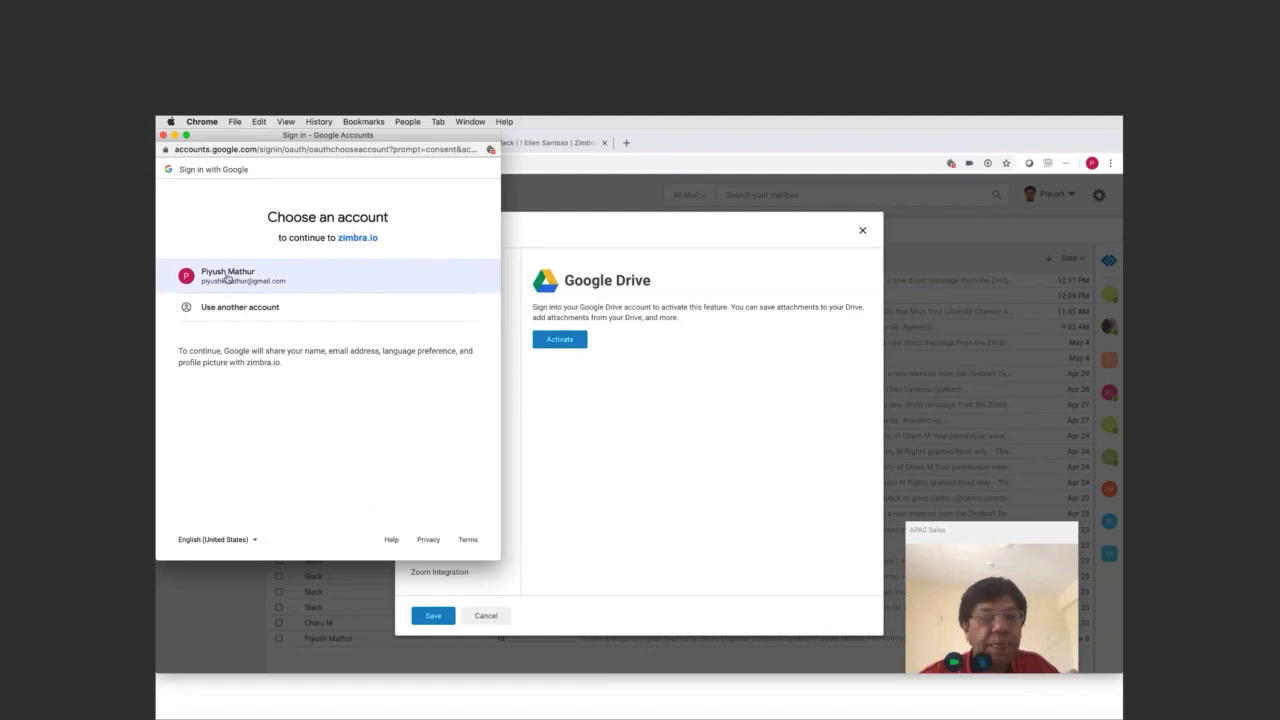
{"action": "left_click", "coordinate": [163, 135]}
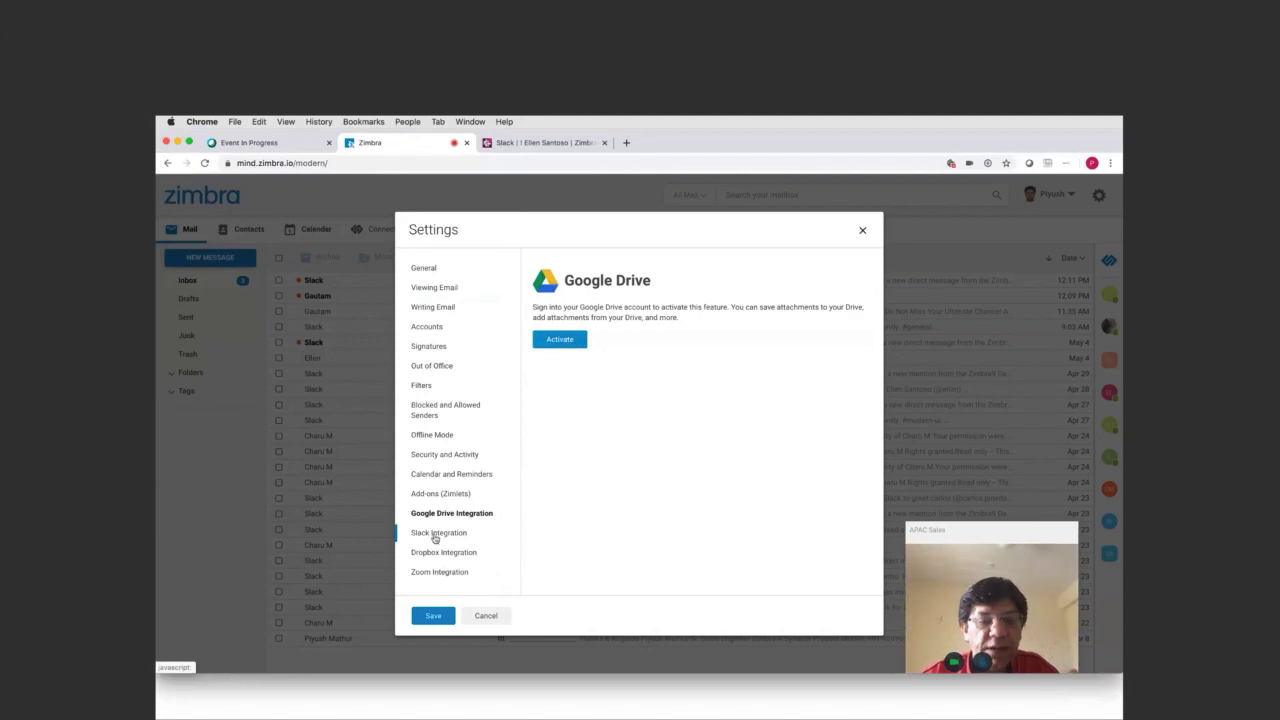
{"action": "left_click", "coordinate": [436, 536]}
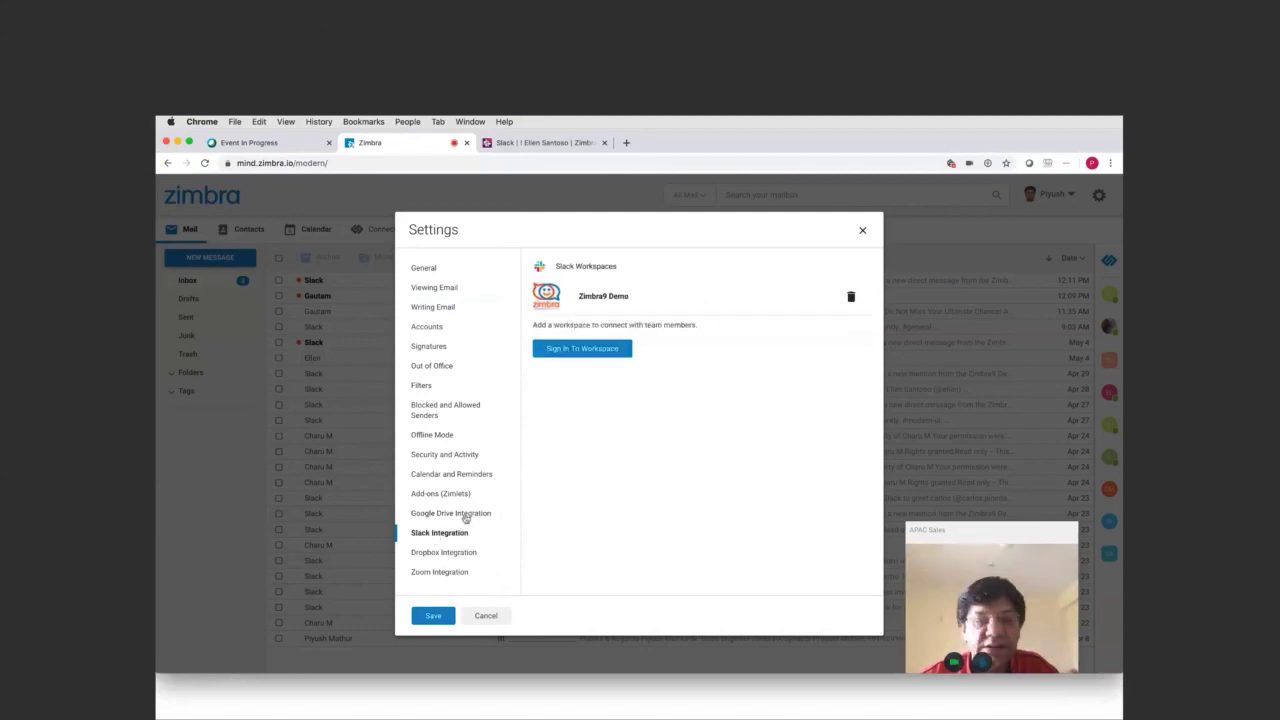
Step: View the Dropbox and Slack integration pages of the settings and close the settings without saving
{"action": "left_click", "coordinate": [444, 552]}
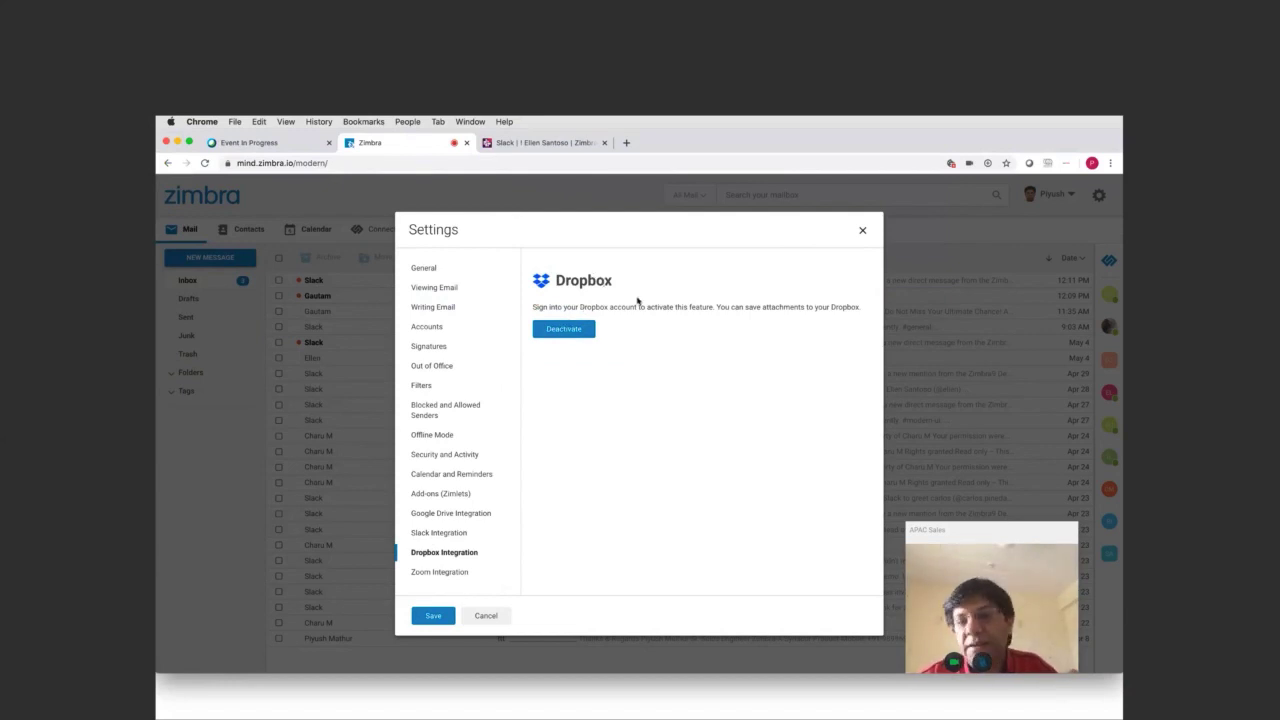
{"action": "left_click", "coordinate": [458, 531]}
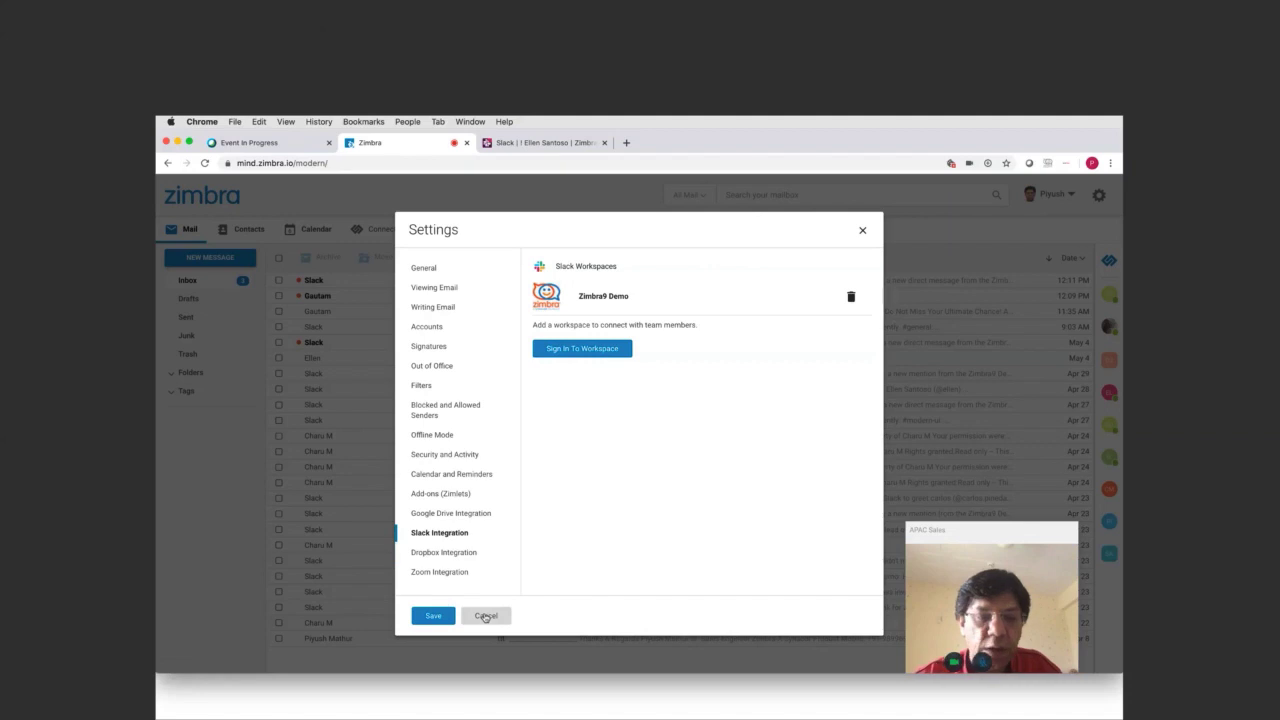
{"action": "left_click", "coordinate": [863, 232]}
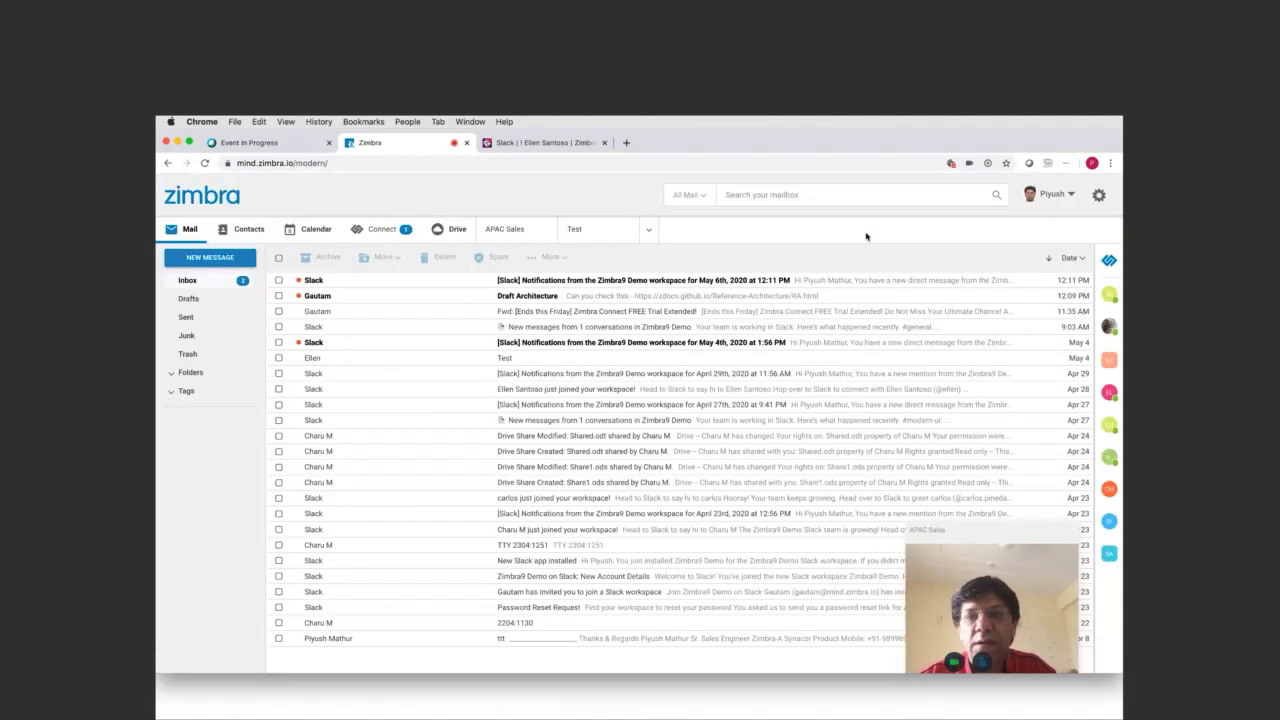
Step: Look at the sender's contact card in the forwarded Zimbra Connect FREE Trial message, close the open message tabs and return to the inbox
{"action": "left_click", "coordinate": [1052, 194]}
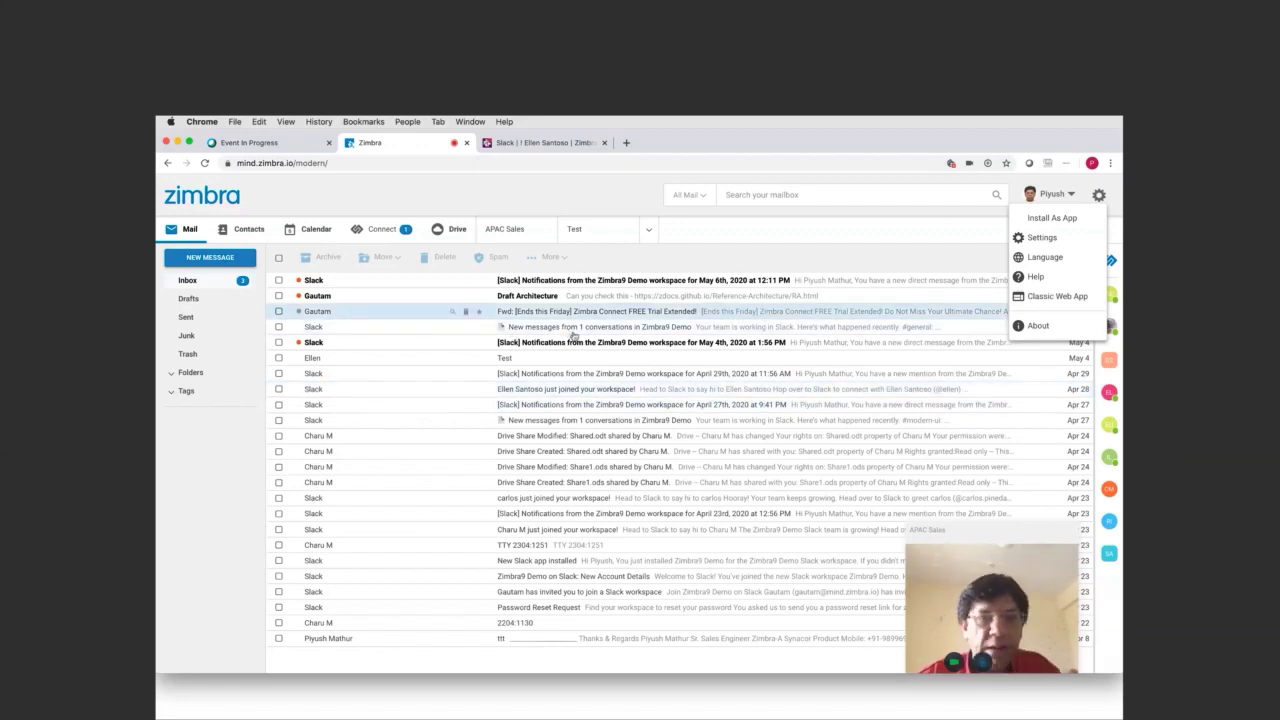
{"action": "left_click", "coordinate": [579, 312]}
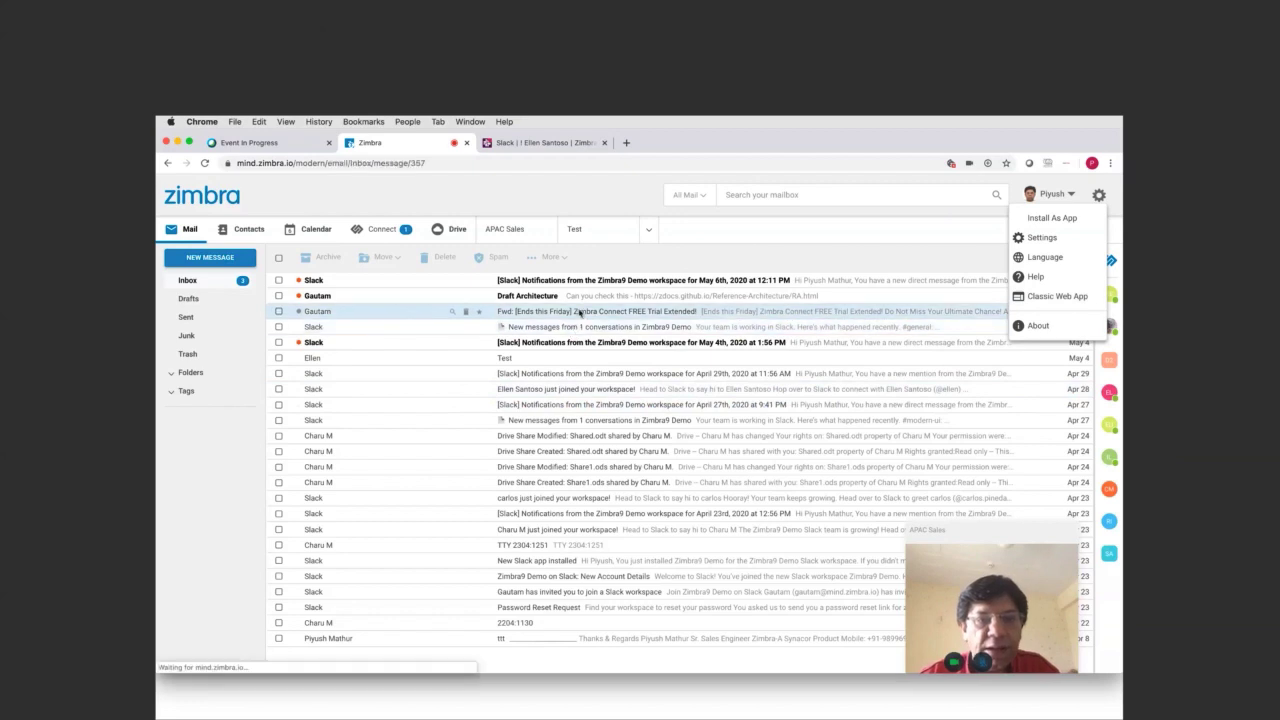
{"action": "left_click", "coordinate": [375, 313]}
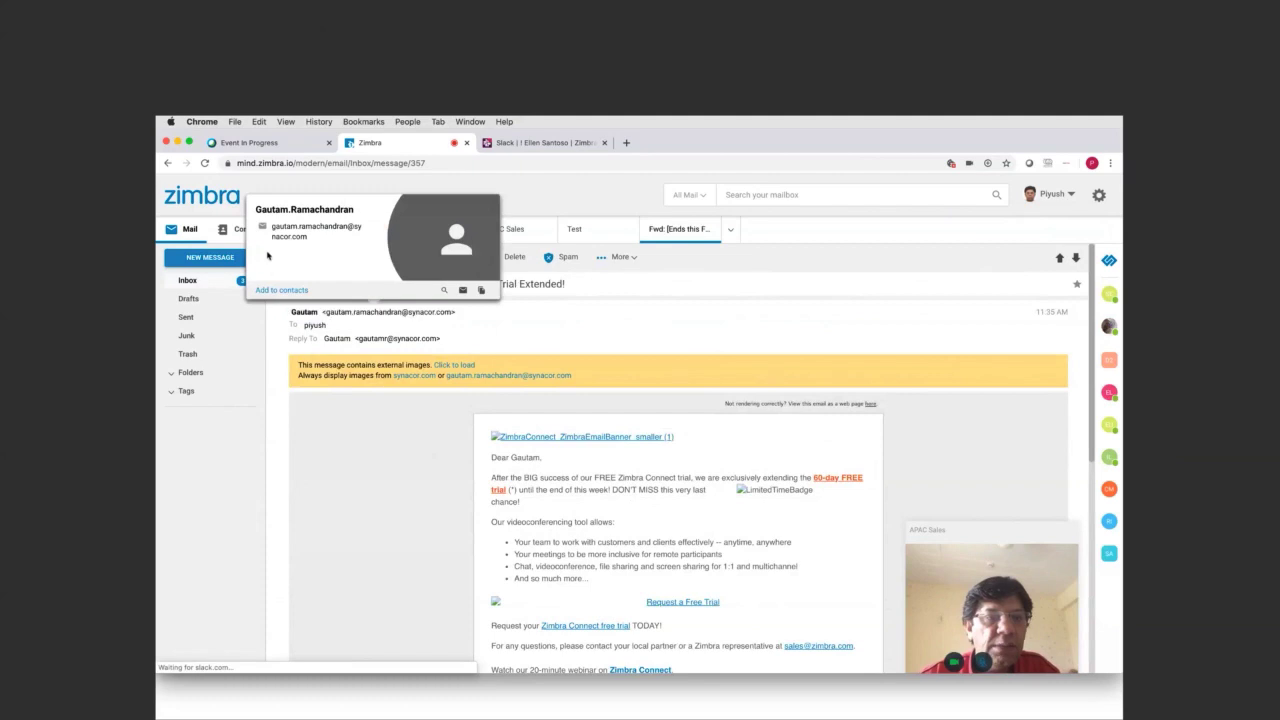
{"action": "left_click", "coordinate": [709, 234]}
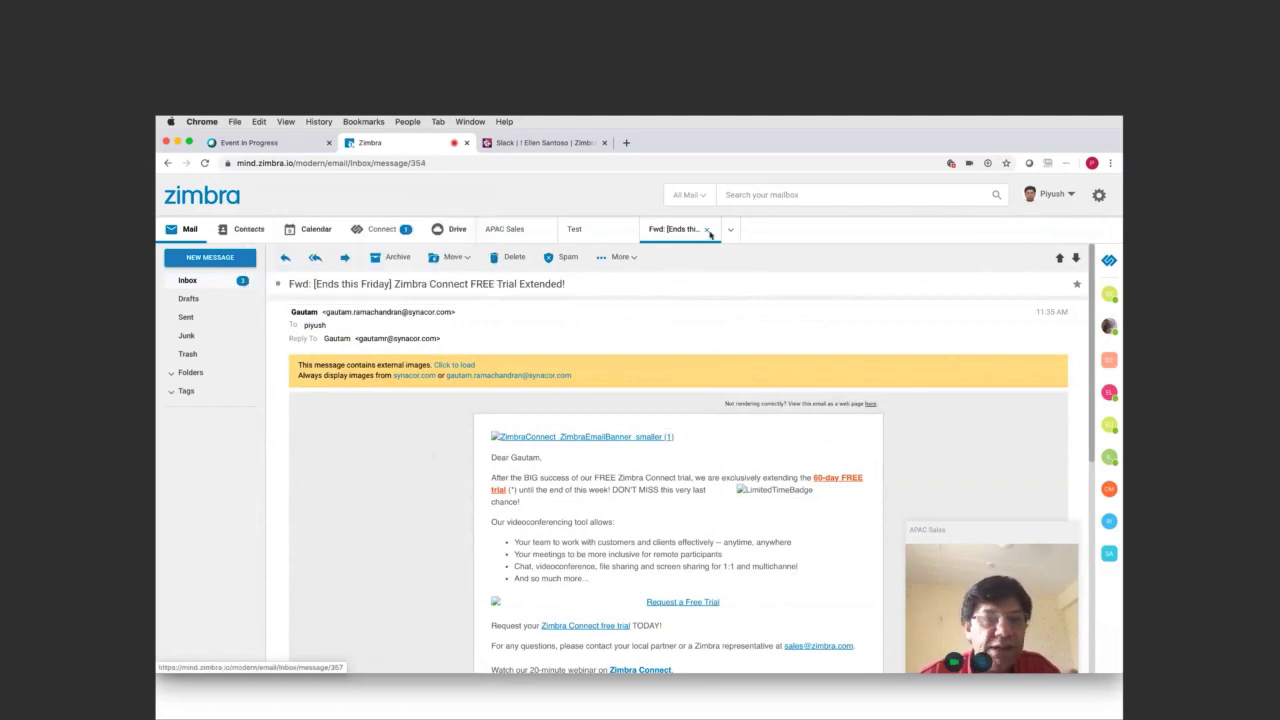
{"action": "left_click", "coordinate": [625, 233]}
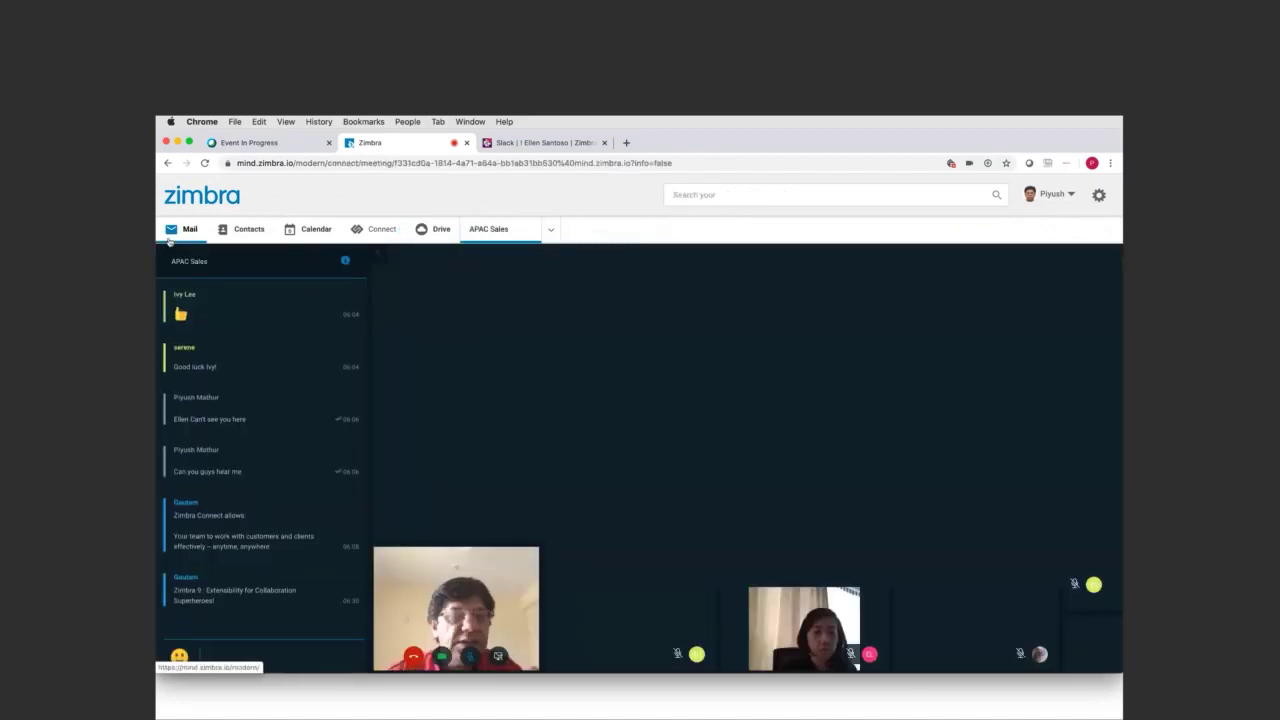
{"action": "left_click", "coordinate": [170, 237]}
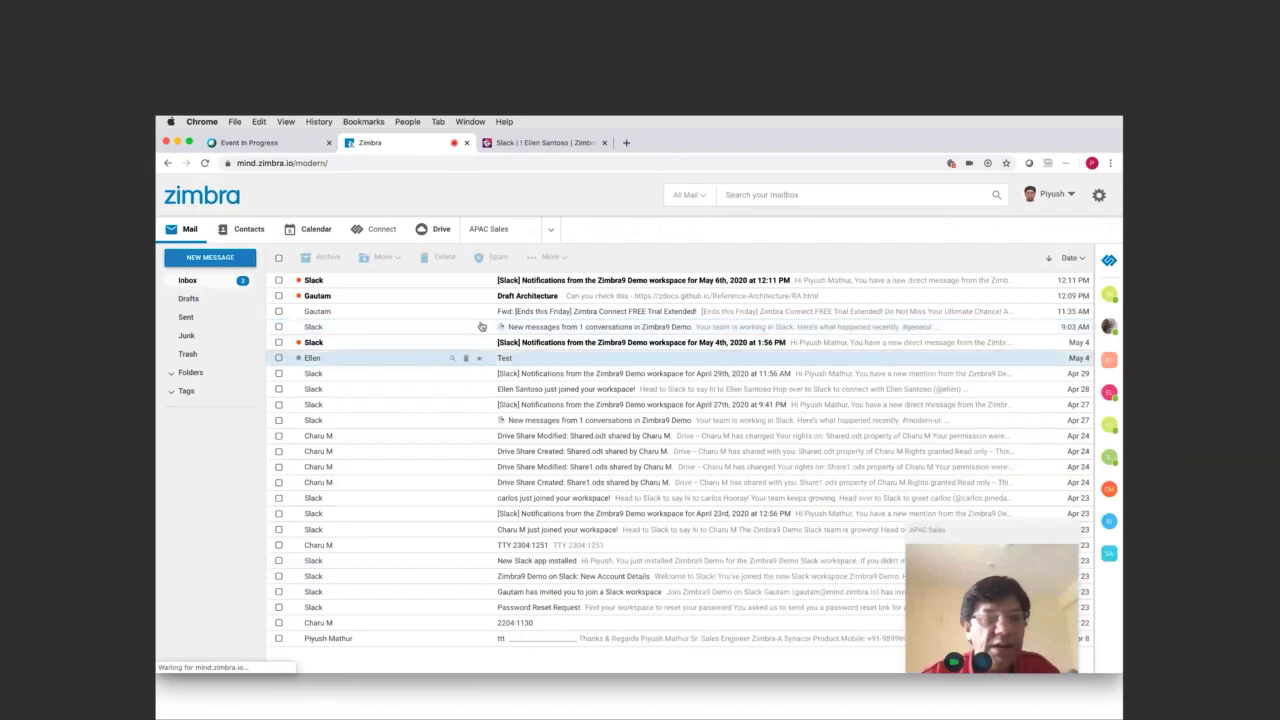
Step: View the Slack option on the senders' contact cards in the Test and Draft Architecture messages
{"action": "left_click", "coordinate": [470, 357]}
{"action": "left_click", "coordinate": [357, 313]}
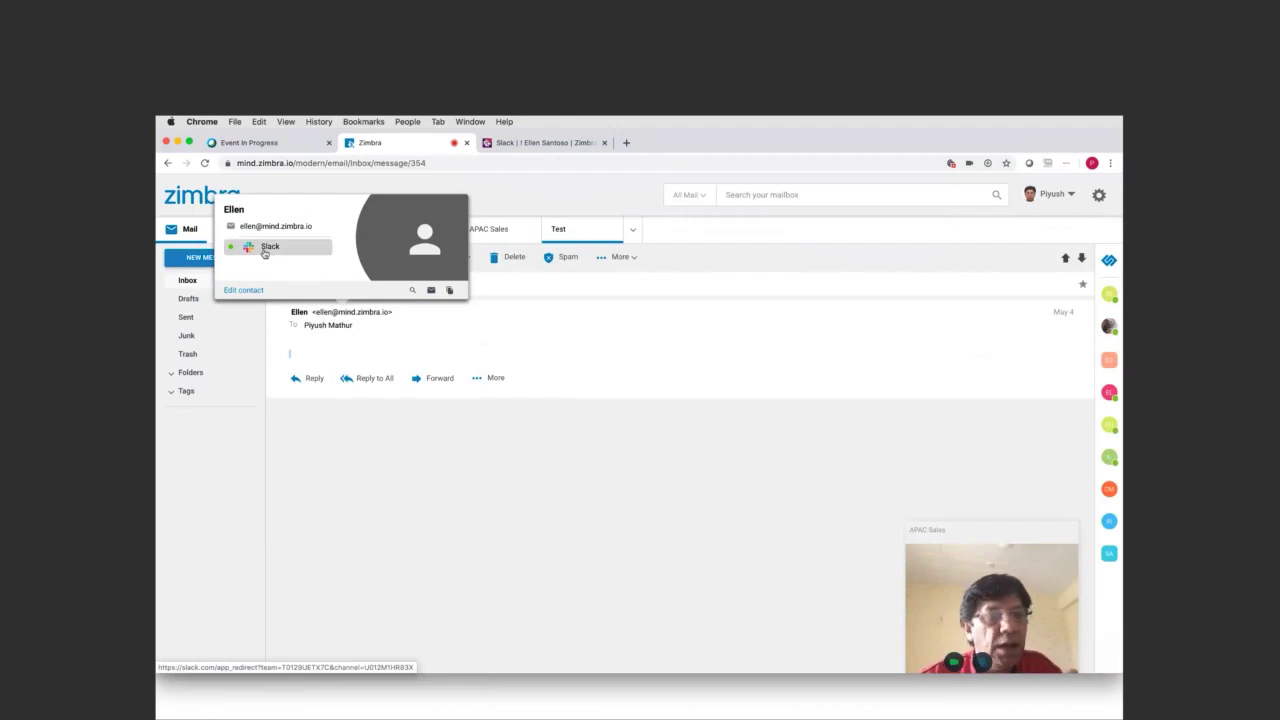
{"action": "left_click", "coordinate": [188, 230]}
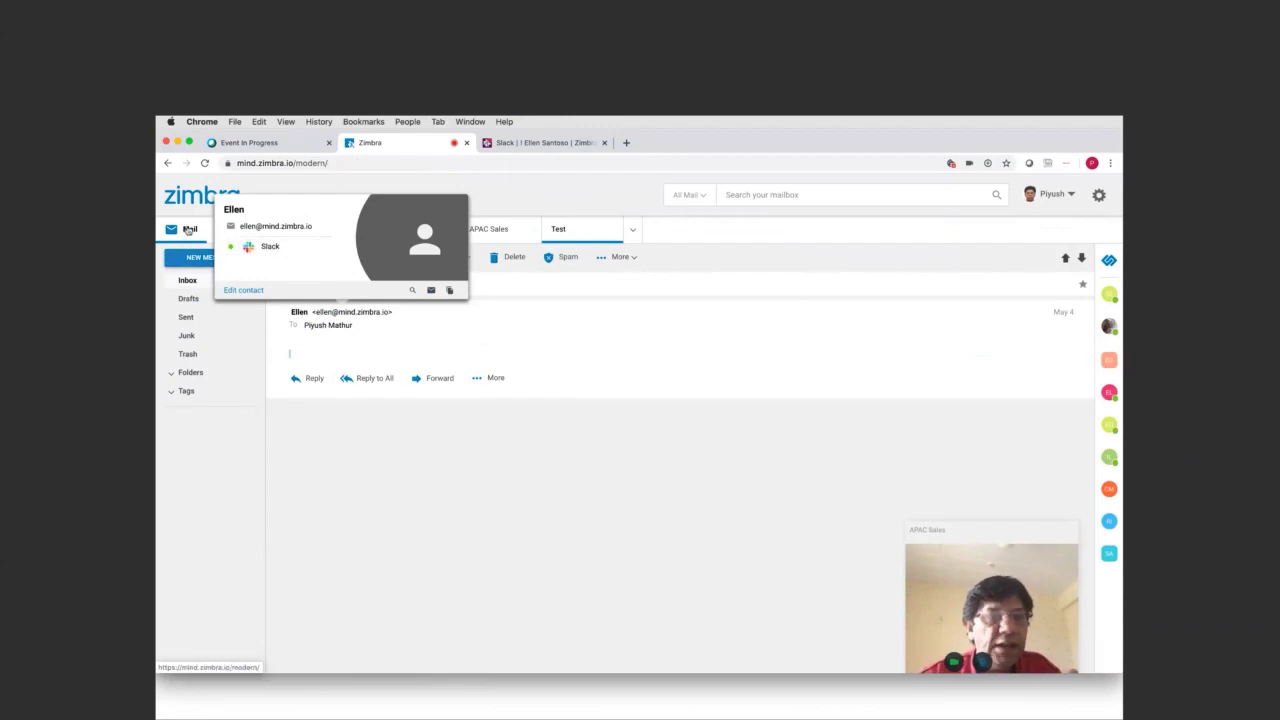
{"action": "left_click", "coordinate": [380, 297]}
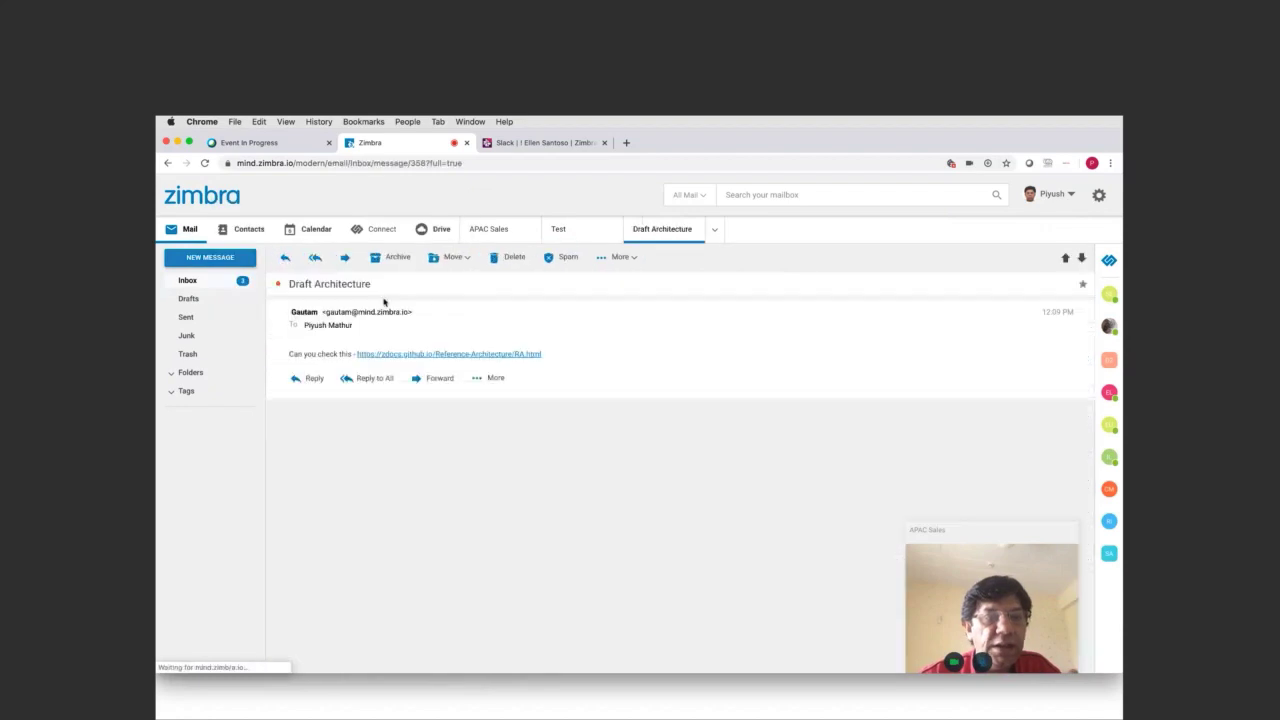
{"action": "mouse_move", "coordinate": [338, 314]}
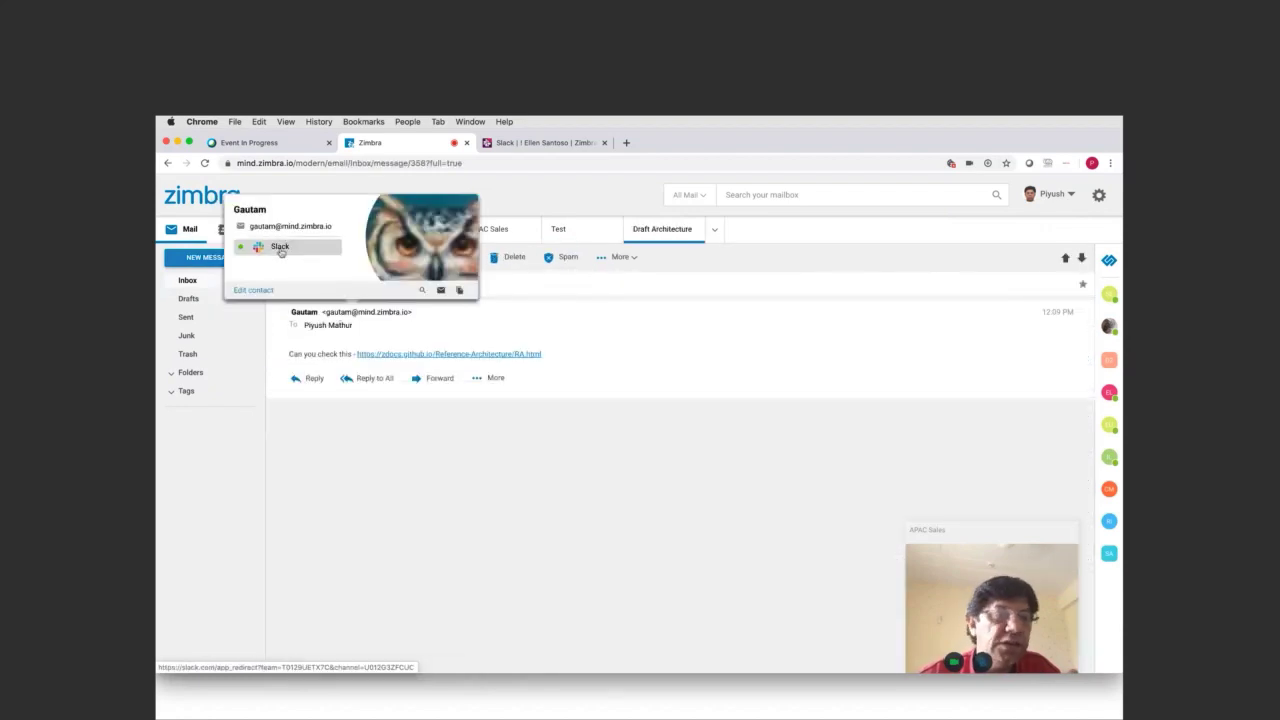
{"action": "left_click", "coordinate": [281, 251]}
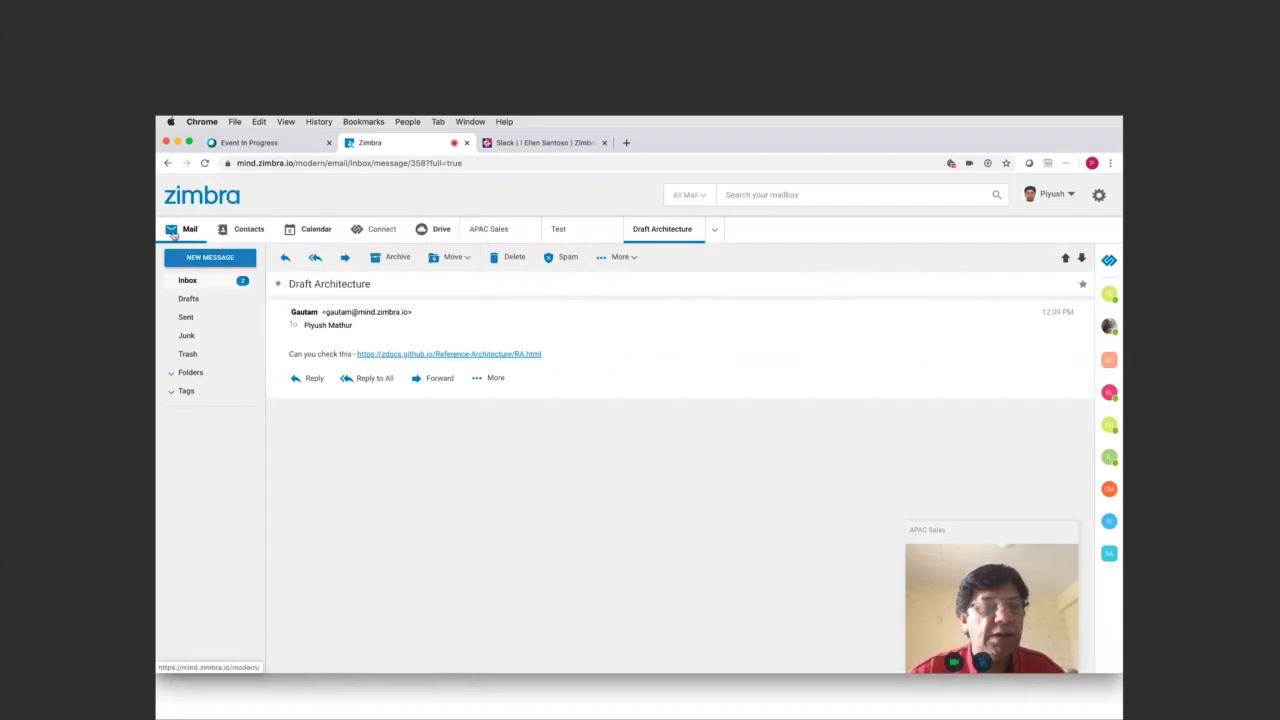
Step: Return to the Test message, check its additional actions and try to open a Slack chat from the sender's contact card
{"action": "left_click", "coordinate": [560, 229]}
{"action": "triple_click", "coordinate": [353, 314]}
{"action": "left_click", "coordinate": [630, 260]}
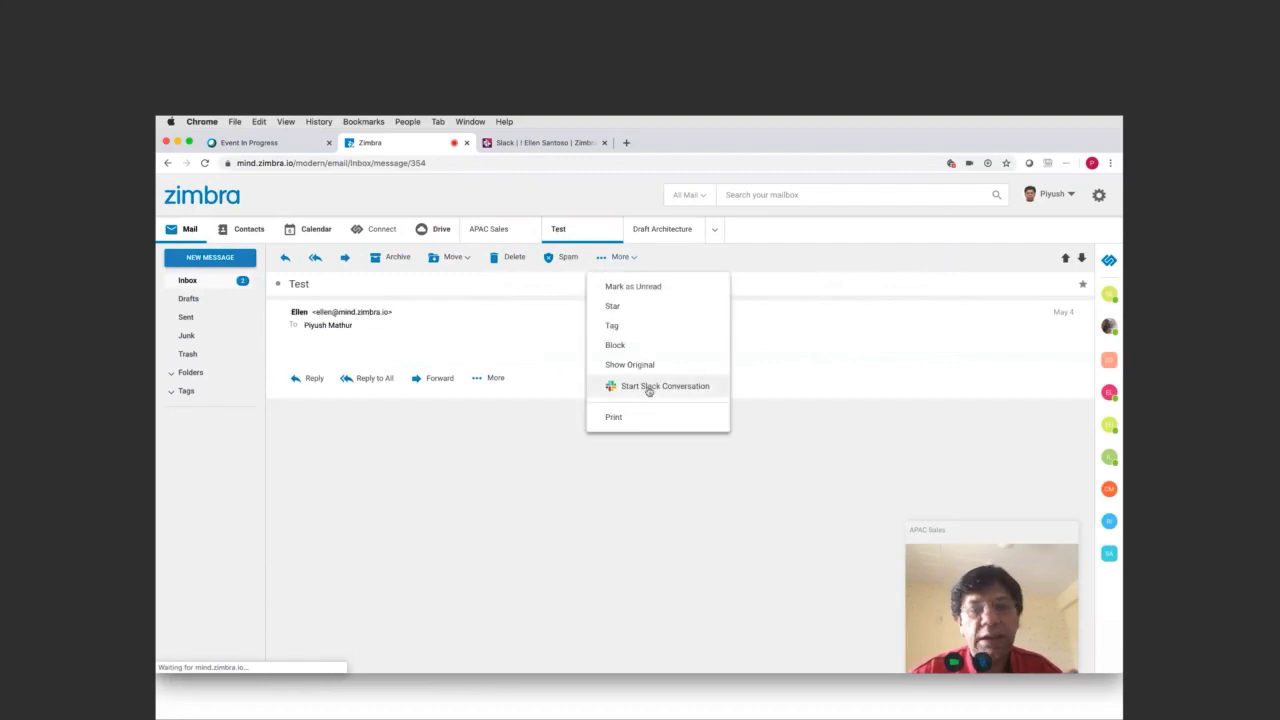
{"action": "triple_click", "coordinate": [367, 313]}
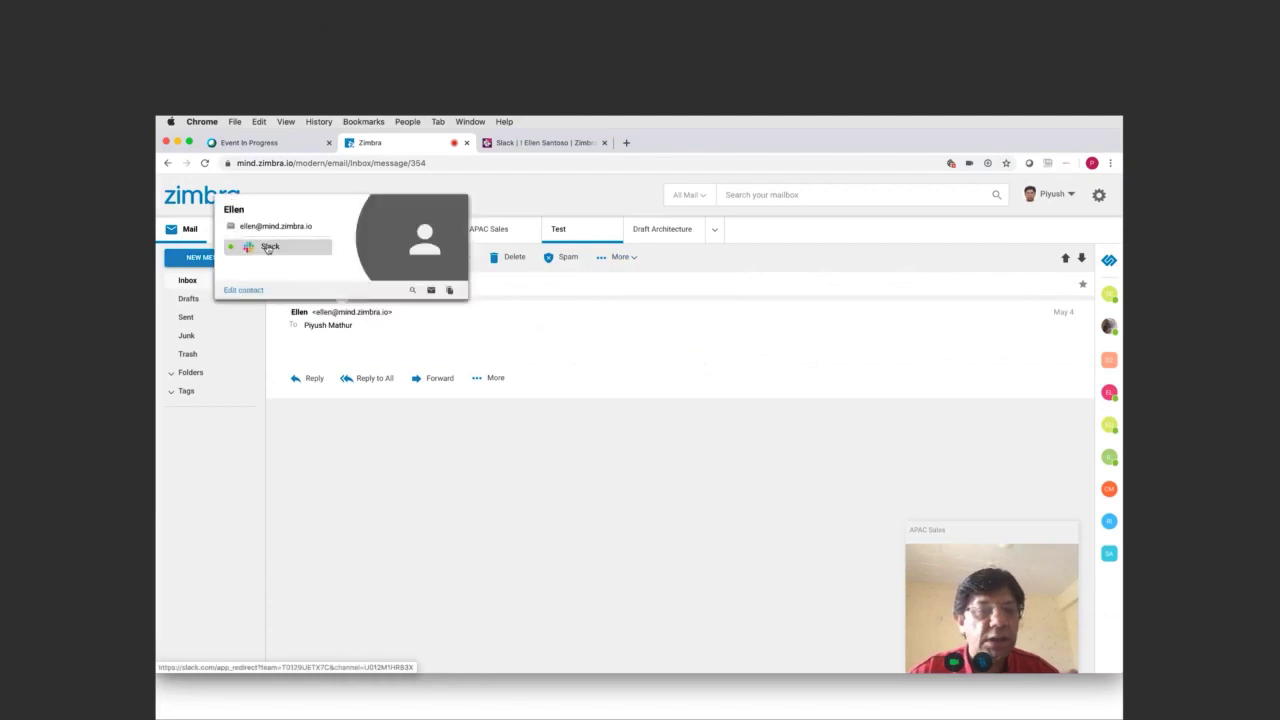
{"action": "left_click", "coordinate": [267, 248]}
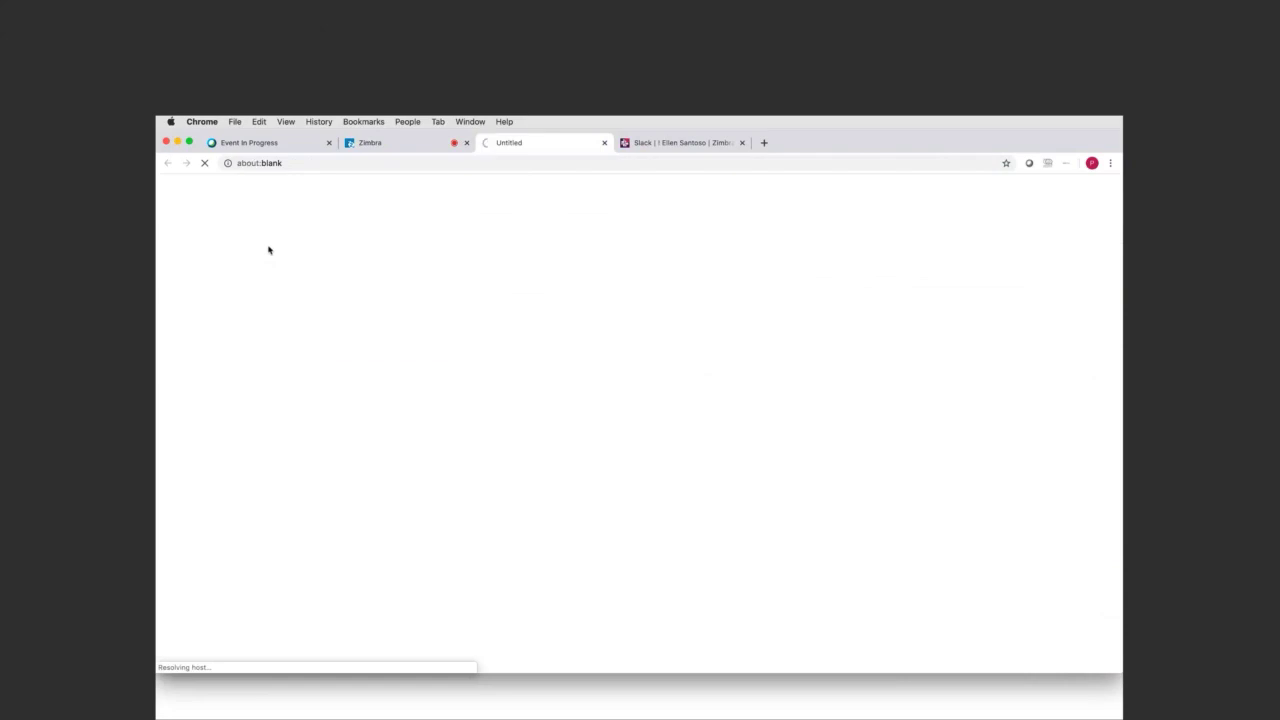
Step: Close the blank untitled browser tab and switch to the existing Slack conversation with the Test message's sender
{"action": "left_click", "coordinate": [655, 146]}
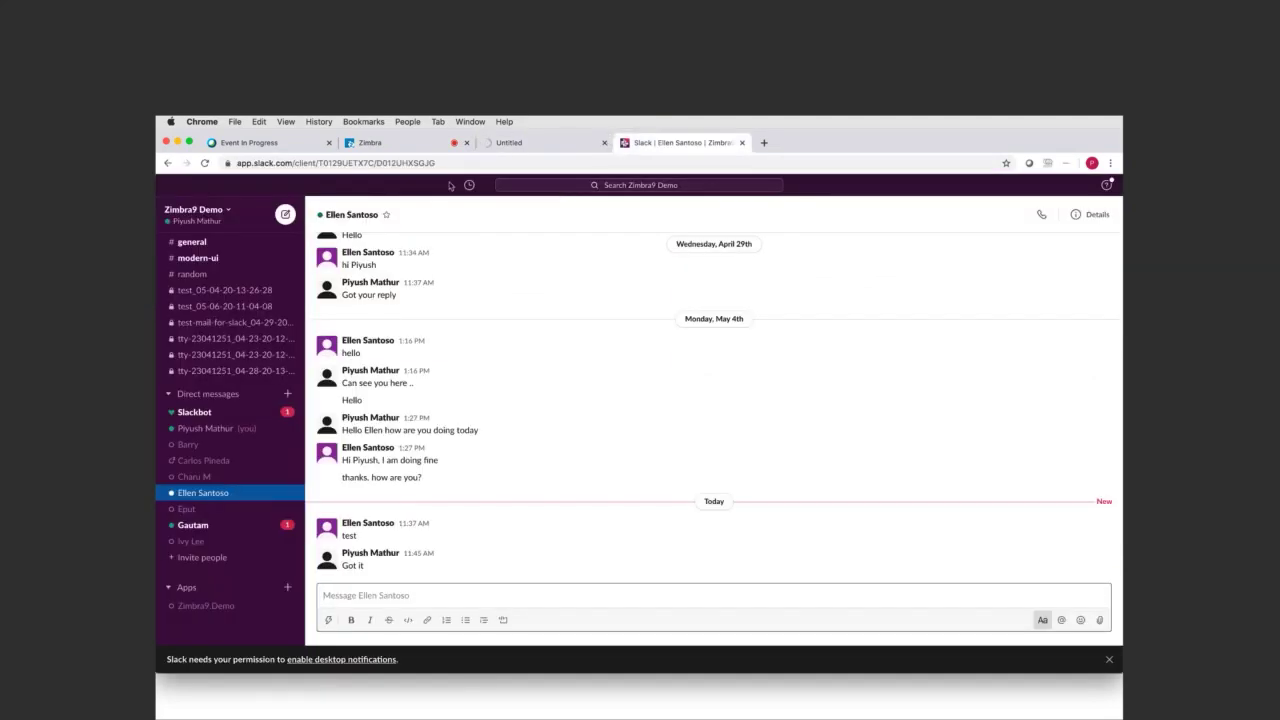
{"action": "left_click", "coordinate": [376, 143]}
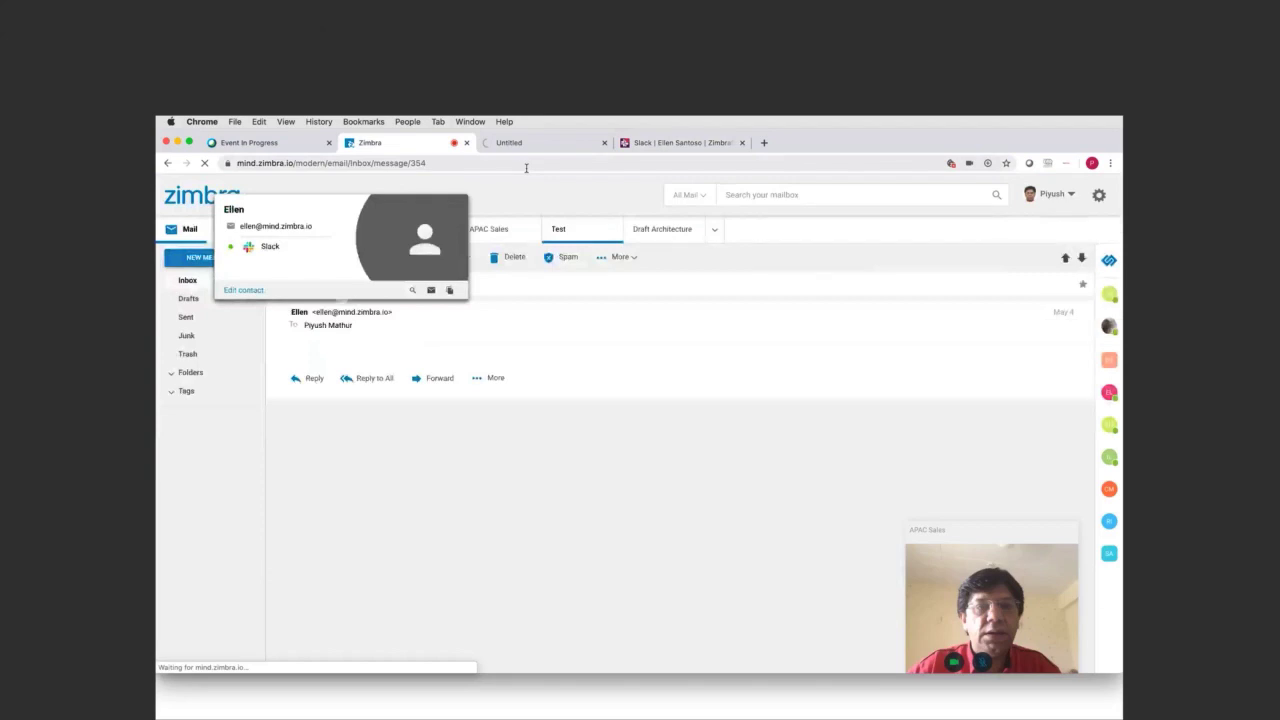
{"action": "left_click", "coordinate": [603, 144]}
{"action": "left_click", "coordinate": [526, 145]}
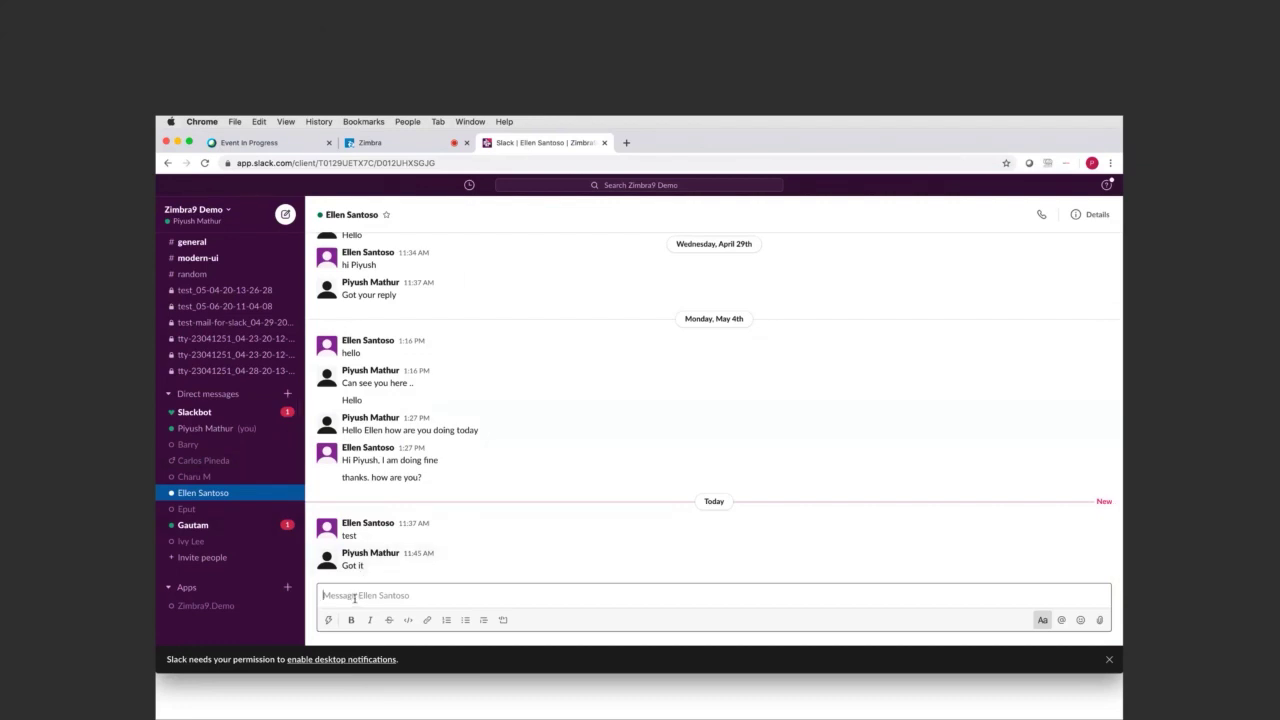
Step: Send the Test message's sender a Slack direct message greeting them by first name and asking "how are you today"
{"action": "type", "text": "Hi Ellen,"}
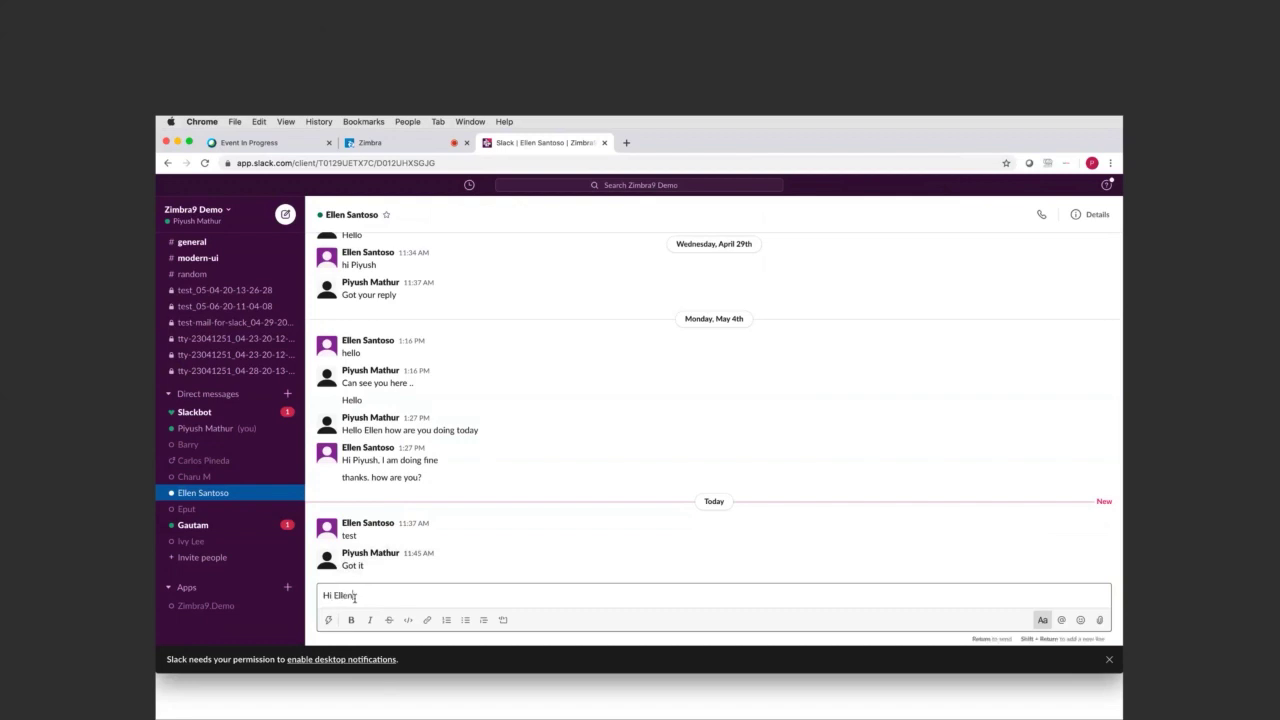
{"action": "type", "text": " how are you today"}
{"action": "key", "text": "Return"}
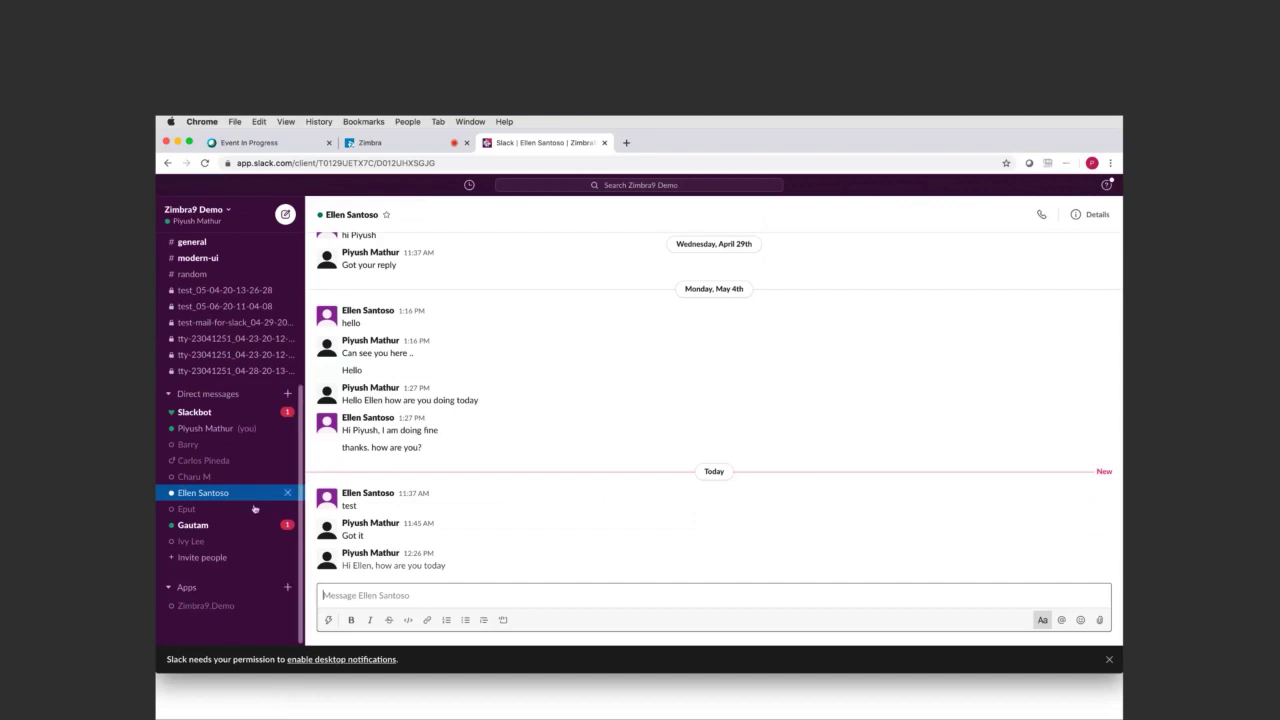
Step: Send a "Hi" greeting with the first name to the Draft Architecture message's sender in Slack
{"action": "left_click", "coordinate": [222, 528]}
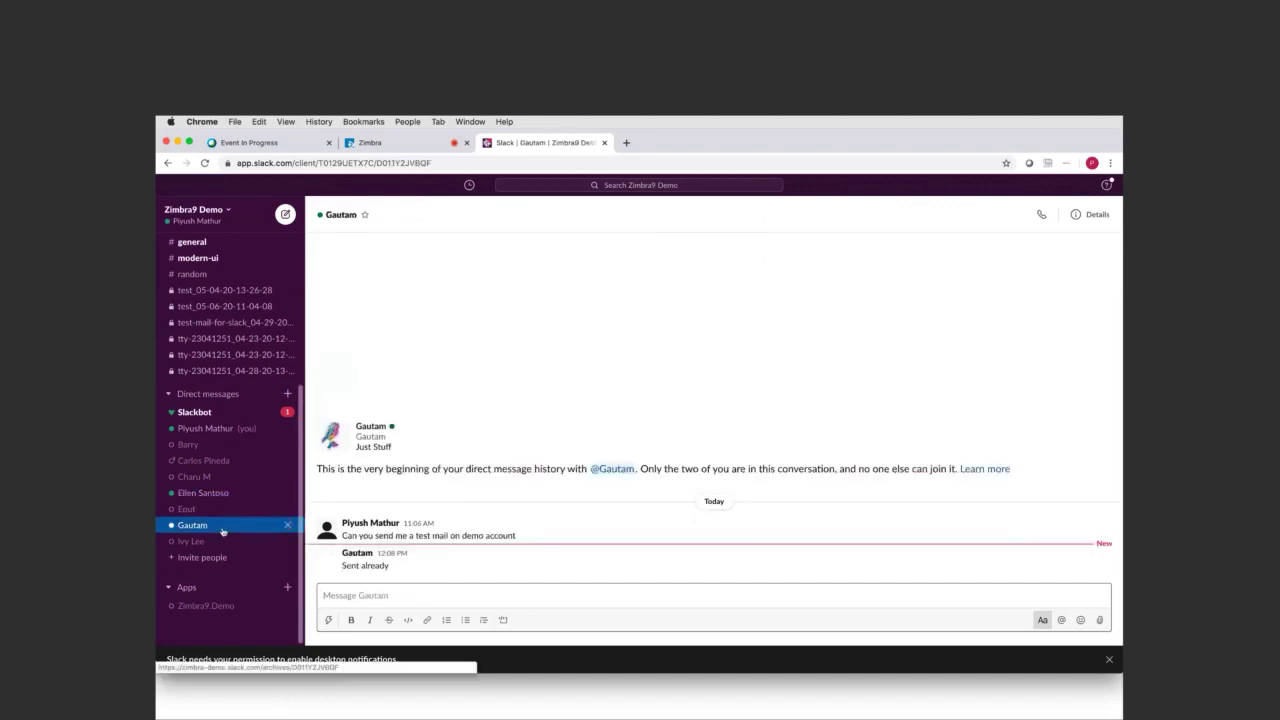
{"action": "type", "text": "Hi Gautam"}
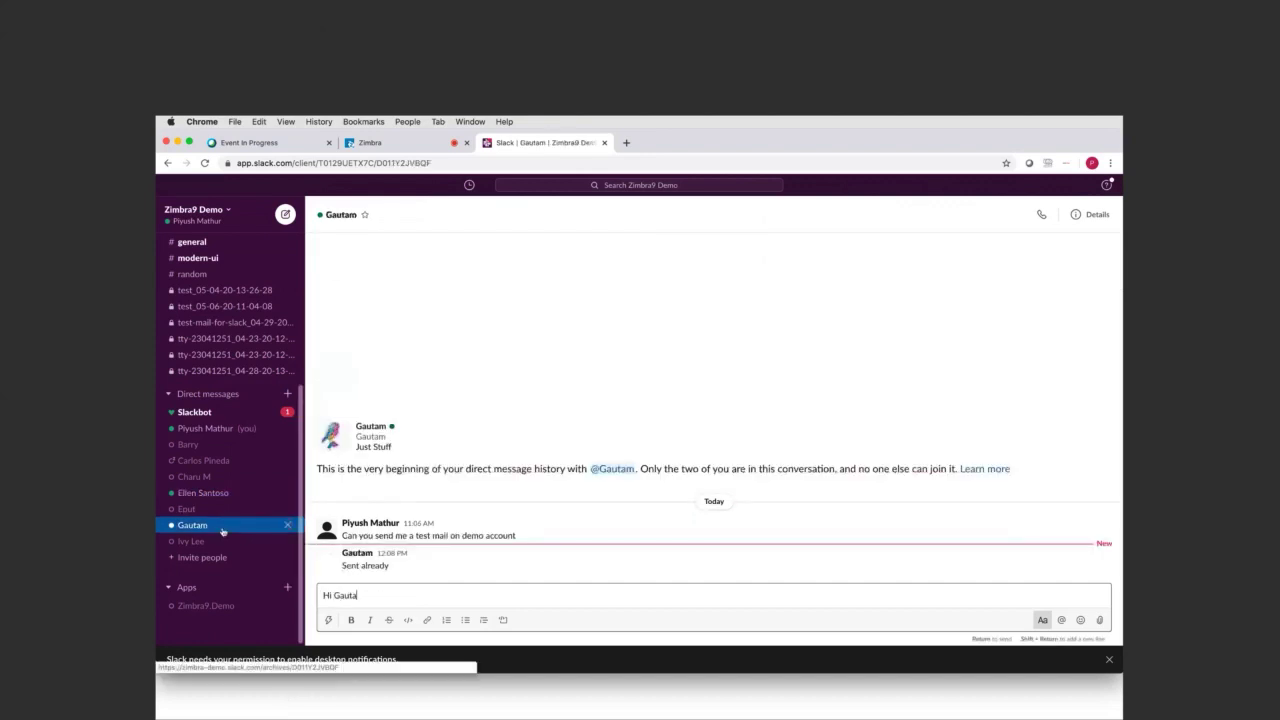
{"action": "key", "text": "Return"}
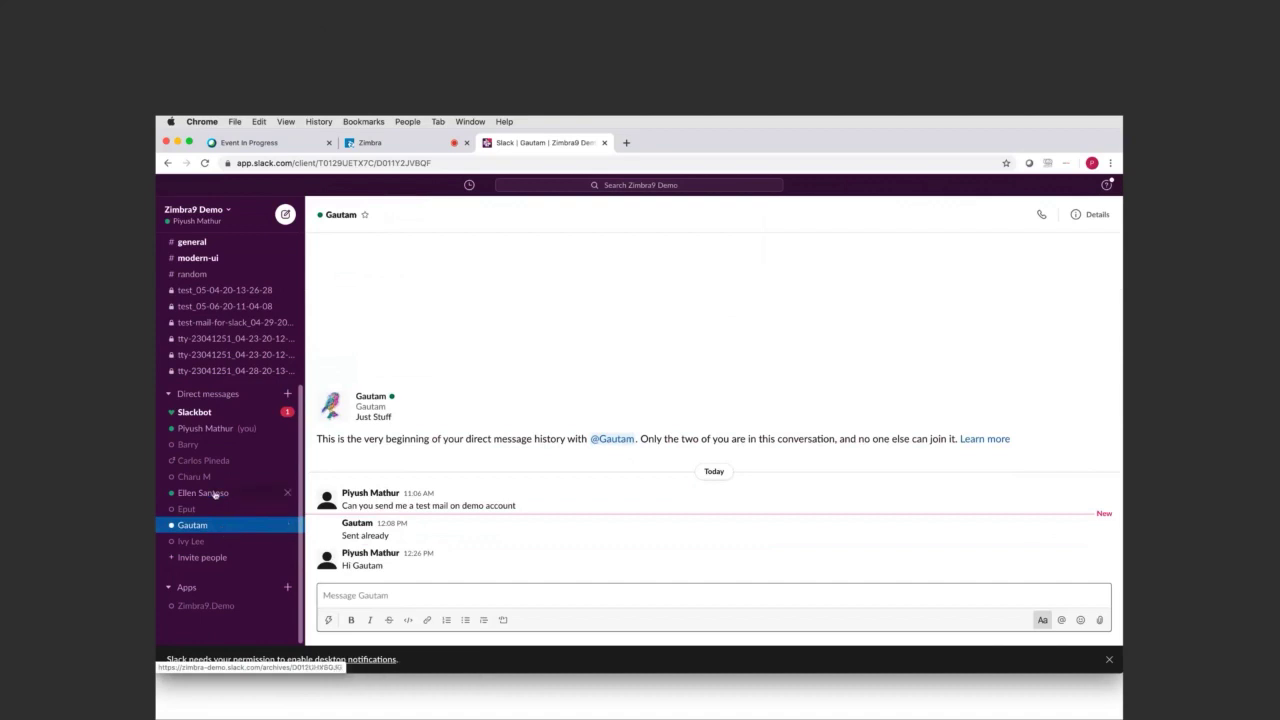
Step: Check both Slack direct conversations for replies and answer the Test message's sender with "Cool thanks"
{"action": "left_click", "coordinate": [214, 493]}
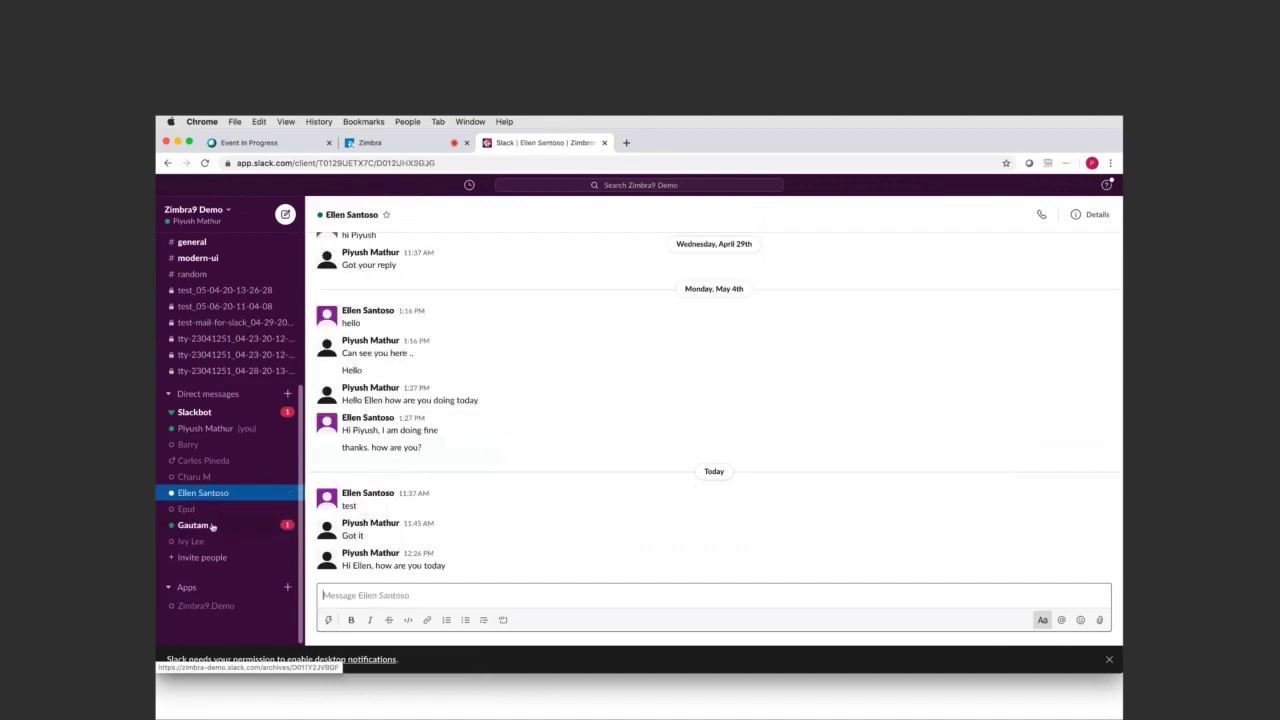
{"action": "left_click", "coordinate": [212, 527]}
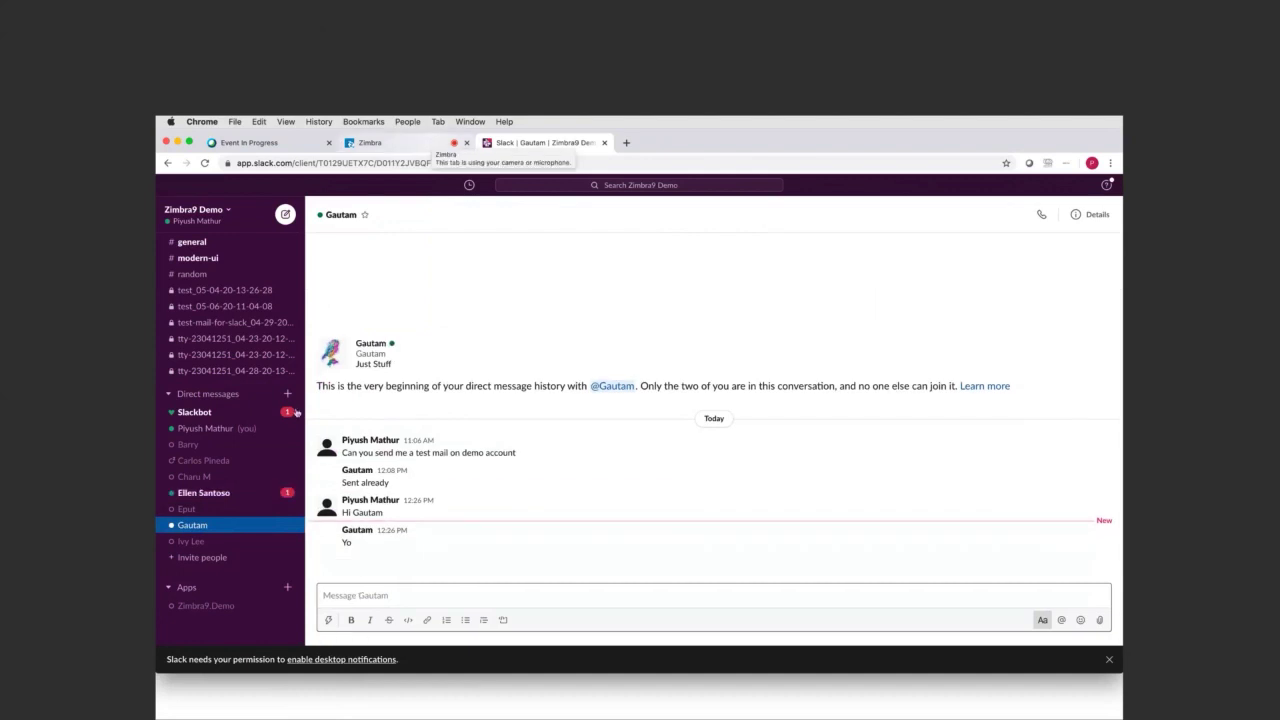
{"action": "left_click", "coordinate": [203, 493]}
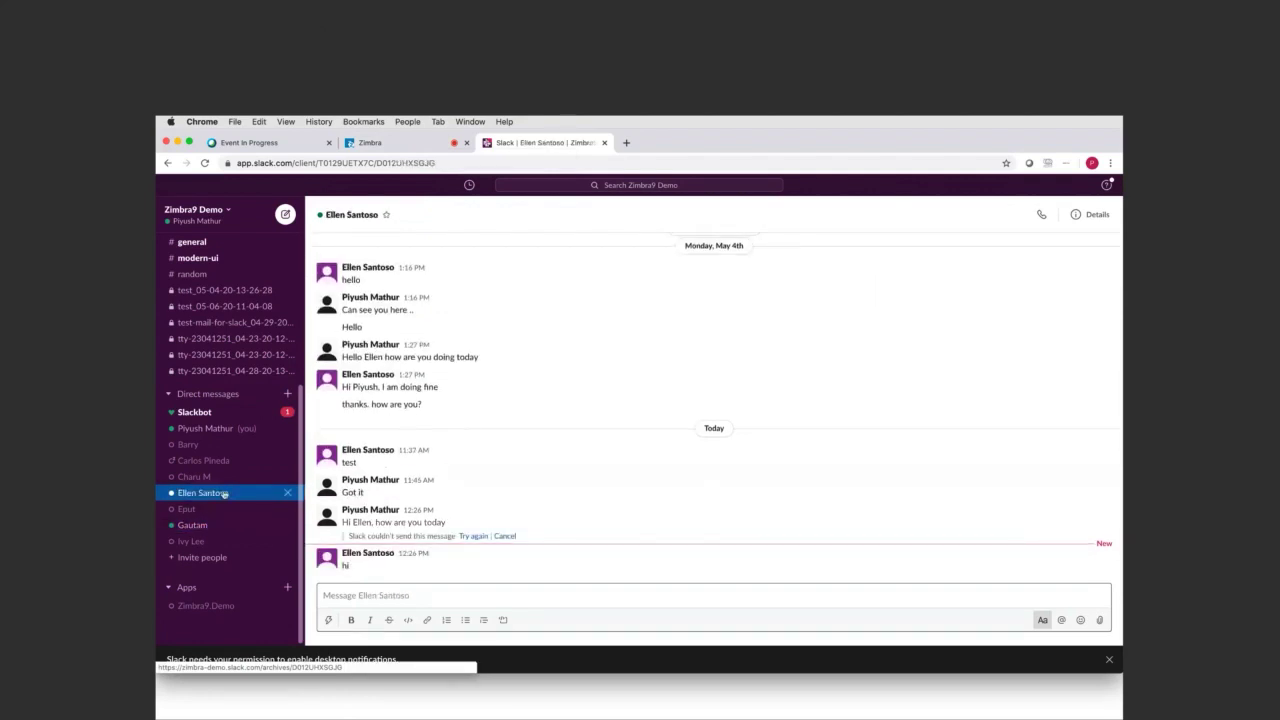
{"action": "type", "text": "Cool thanks"}
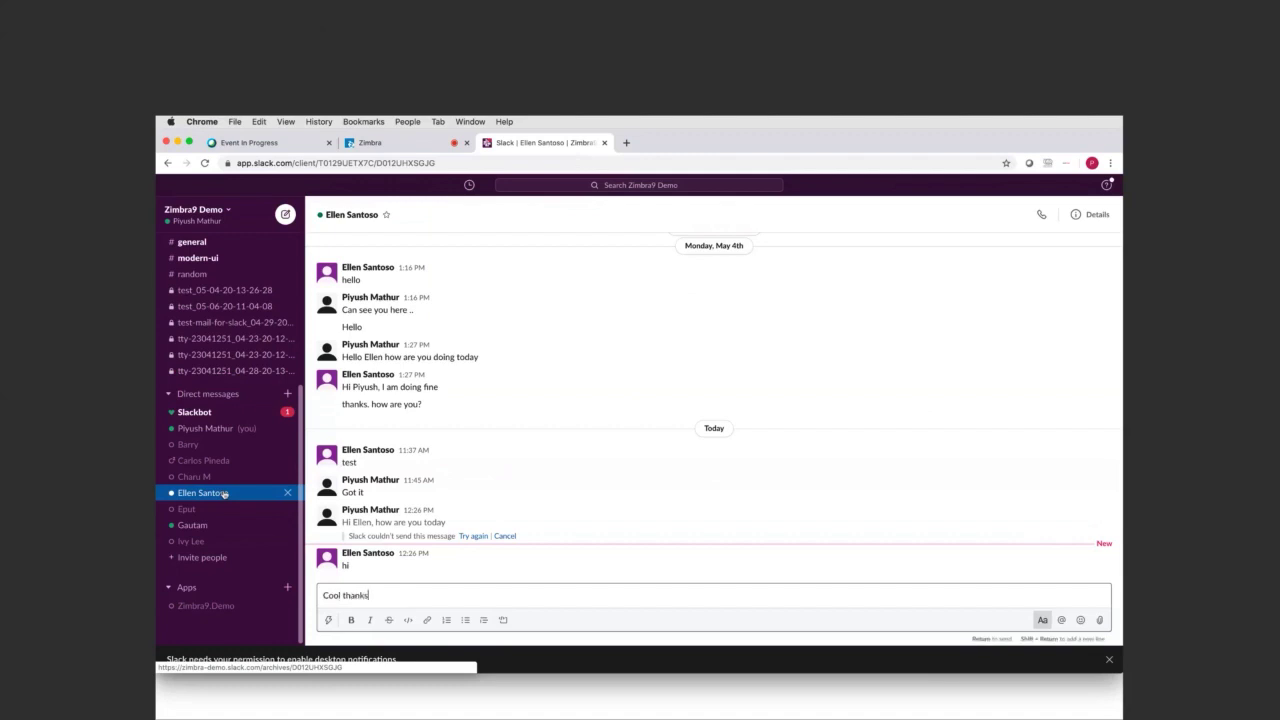
{"action": "key", "text": "Return"}
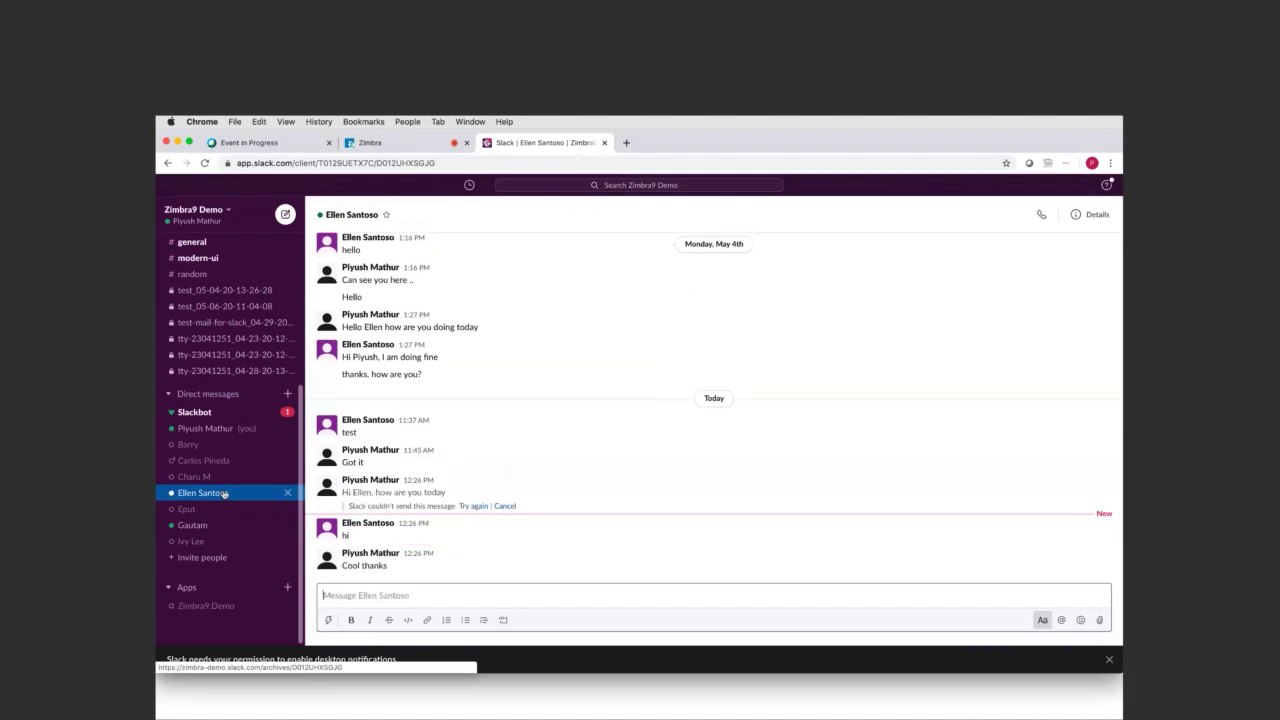
Step: Switch back to Zimbra, view the Test sender's contact card, and close the Draft Architecture and Test message tabs
{"action": "left_click", "coordinate": [413, 147]}
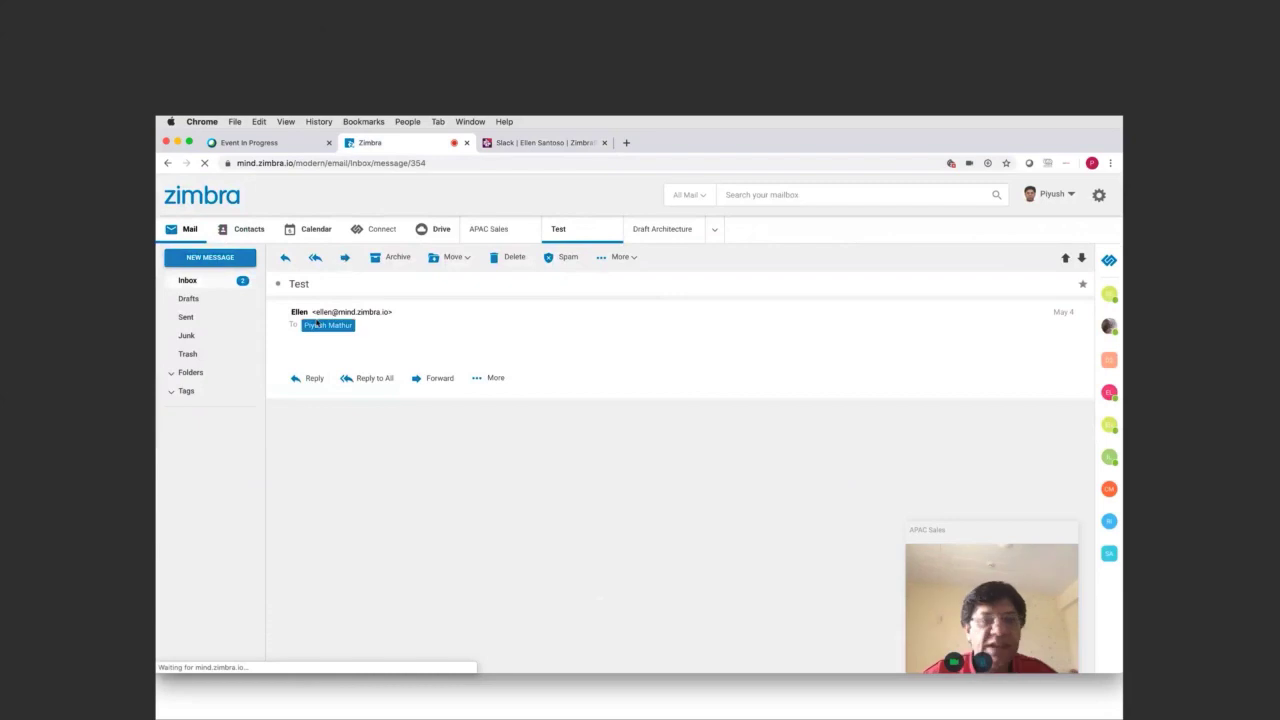
{"action": "mouse_move", "coordinate": [319, 318]}
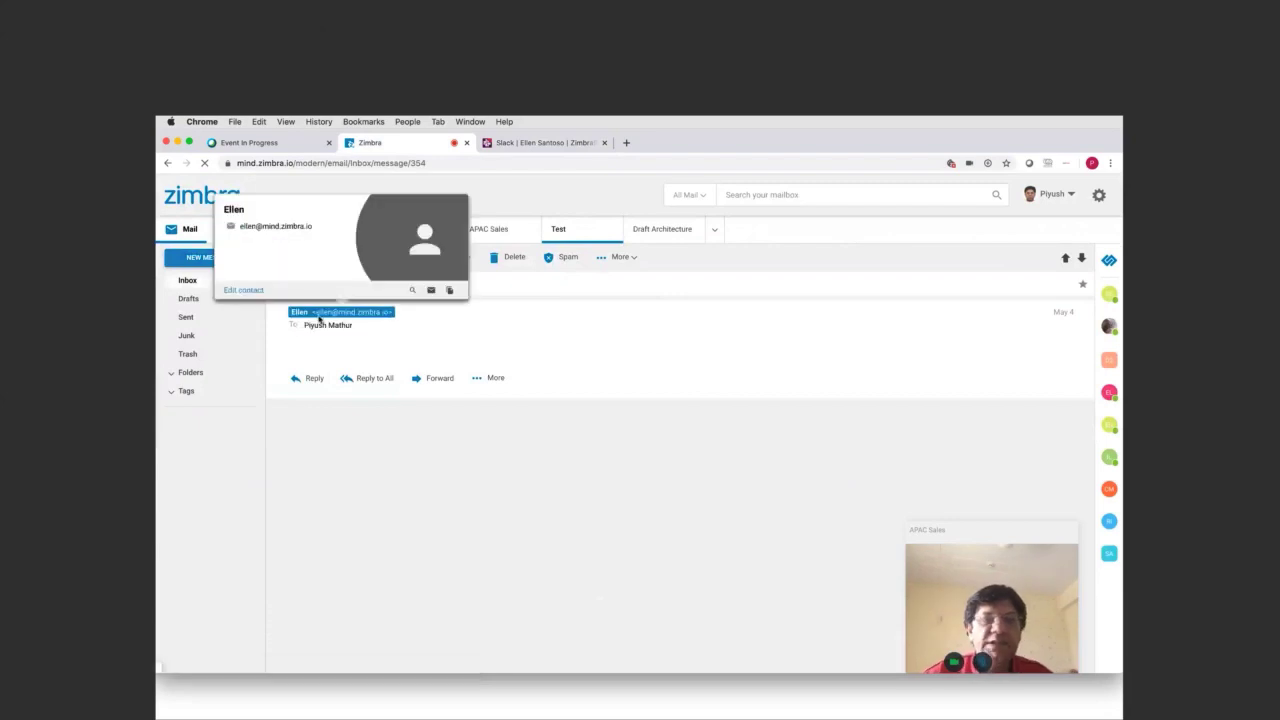
{"action": "left_click", "coordinate": [655, 230]}
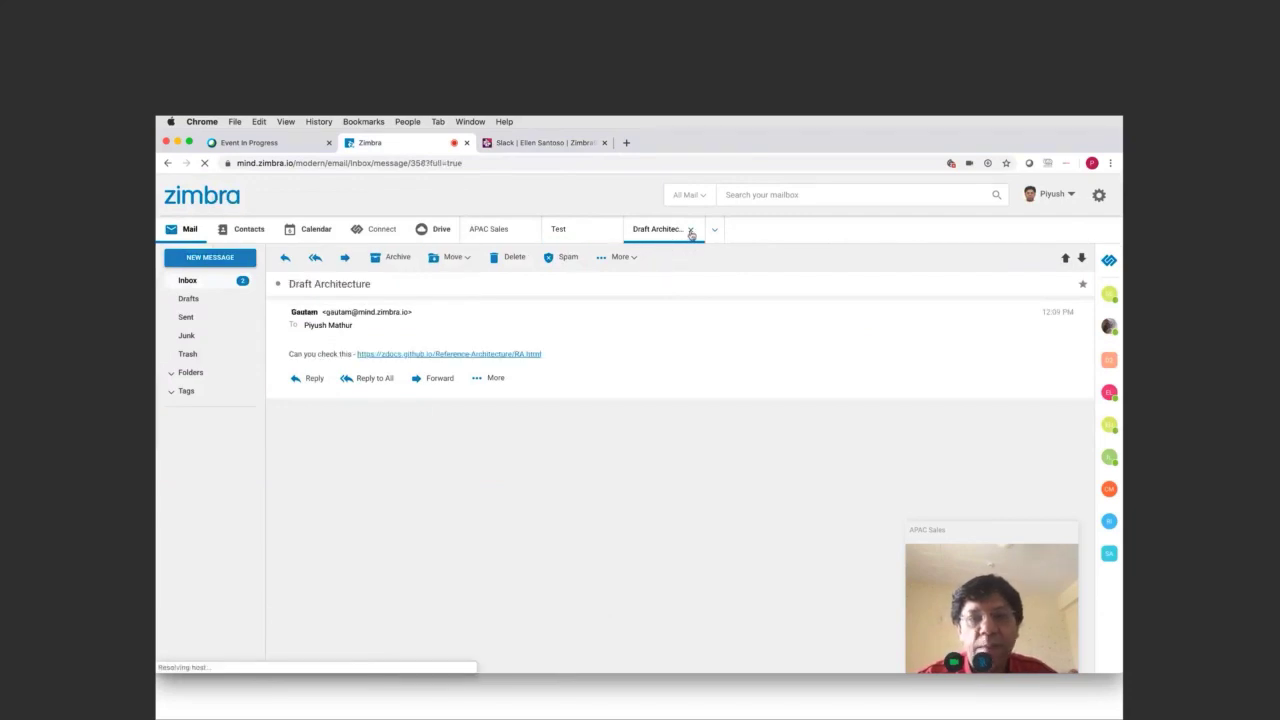
{"action": "left_click", "coordinate": [689, 230]}
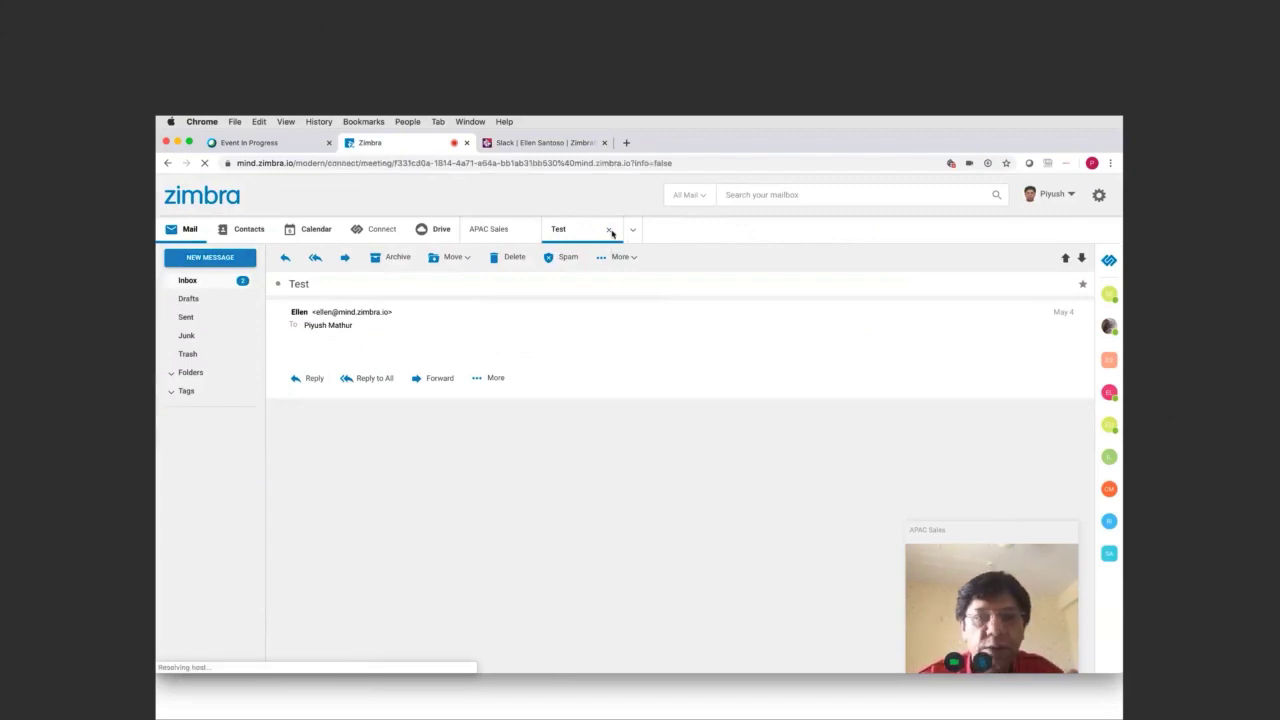
{"action": "left_click", "coordinate": [609, 231]}
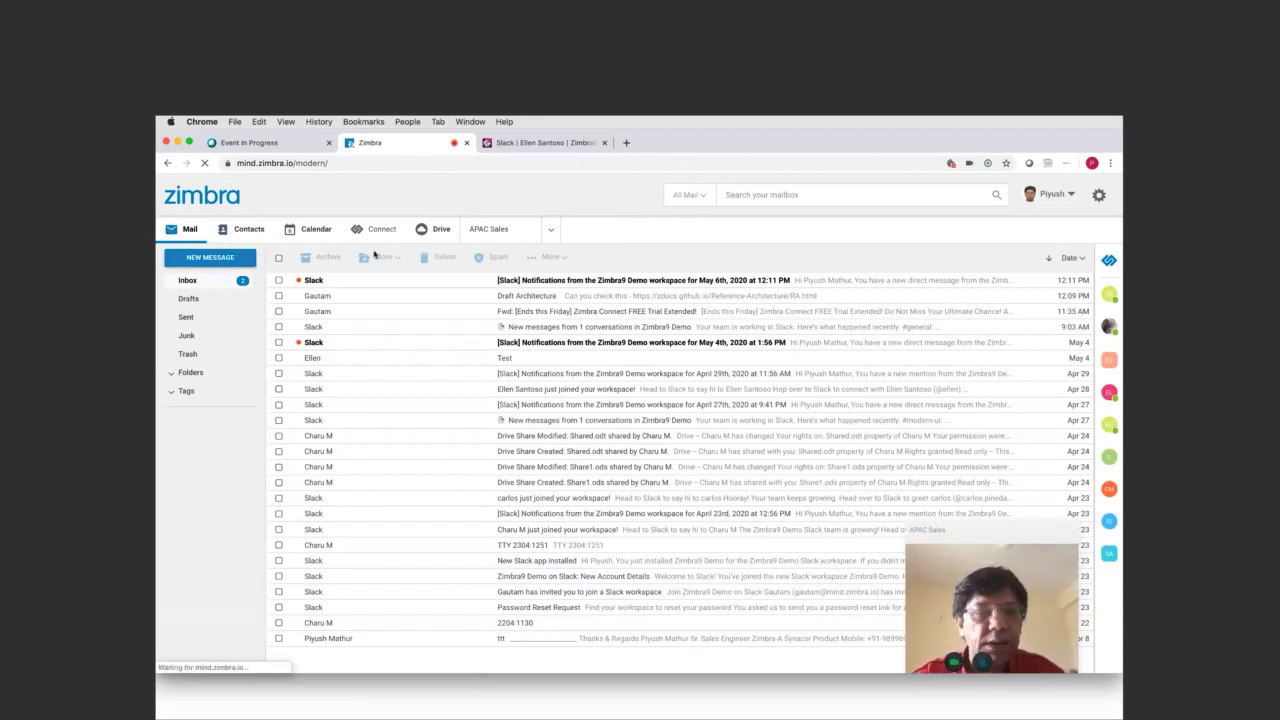
Step: Open Drive and view the details of Personal file.ods in the Home folder
{"action": "left_click", "coordinate": [433, 234]}
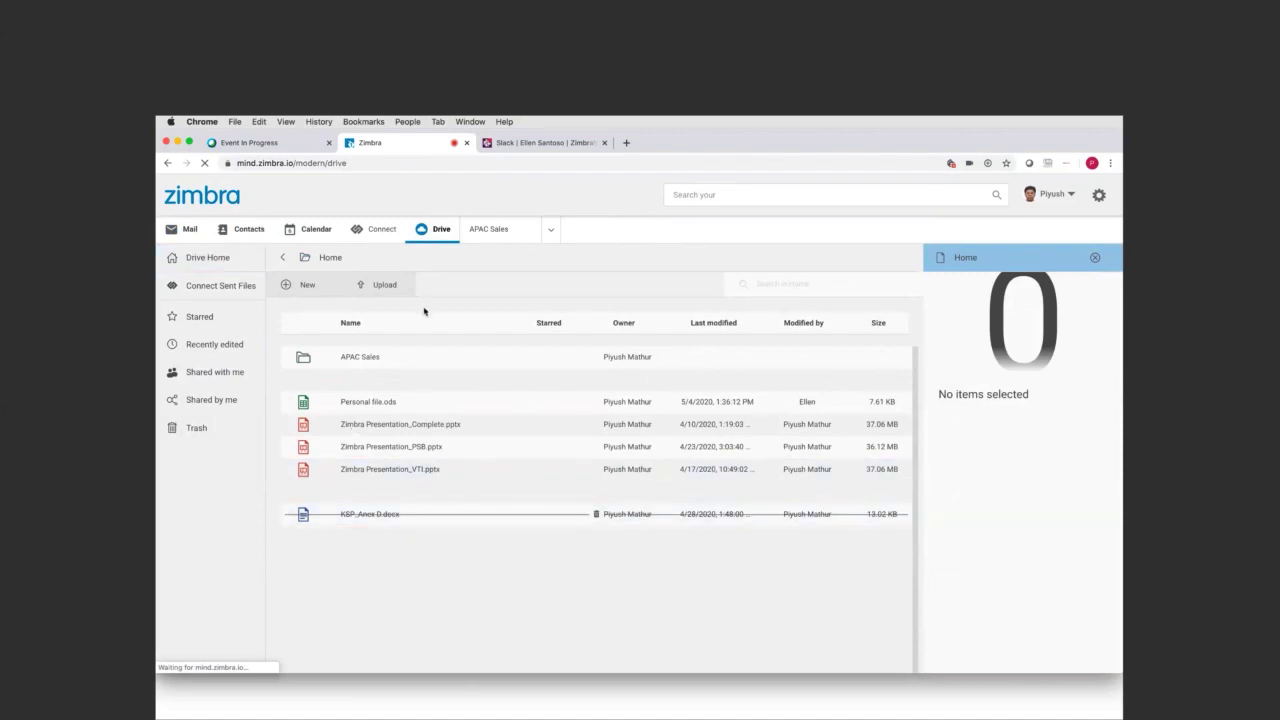
{"action": "left_click", "coordinate": [427, 462]}
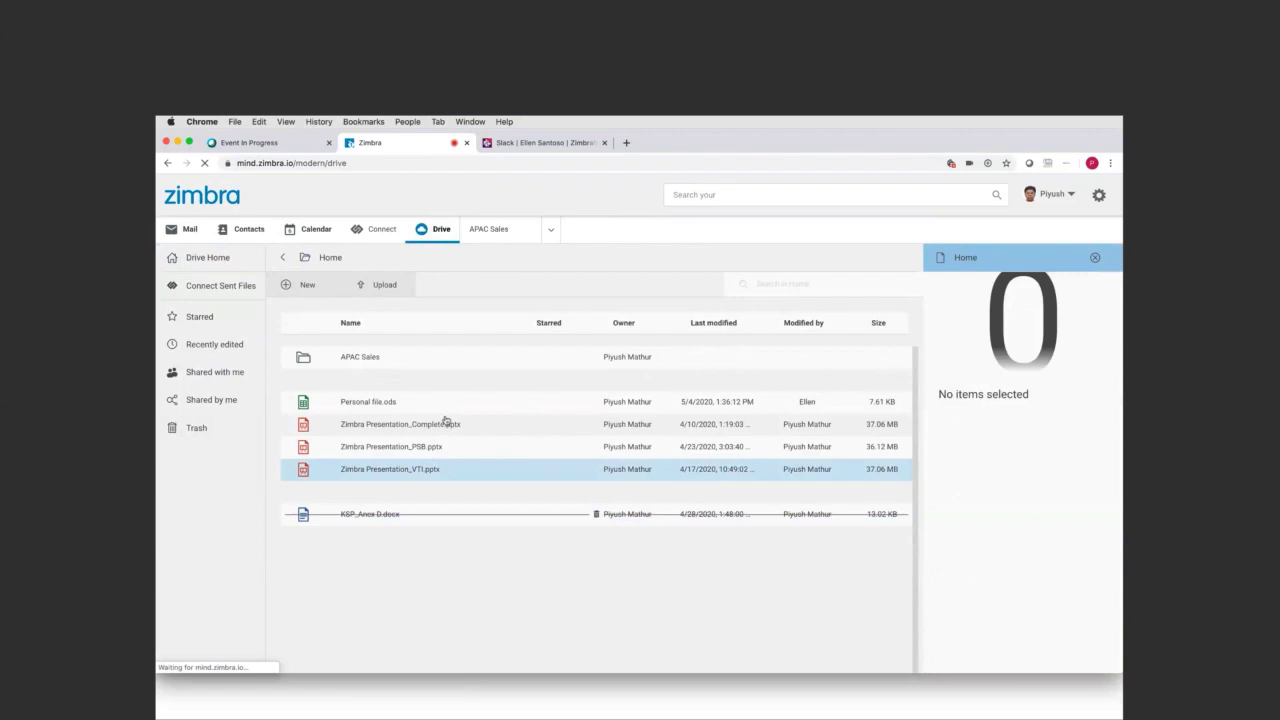
{"action": "left_click", "coordinate": [452, 410]}
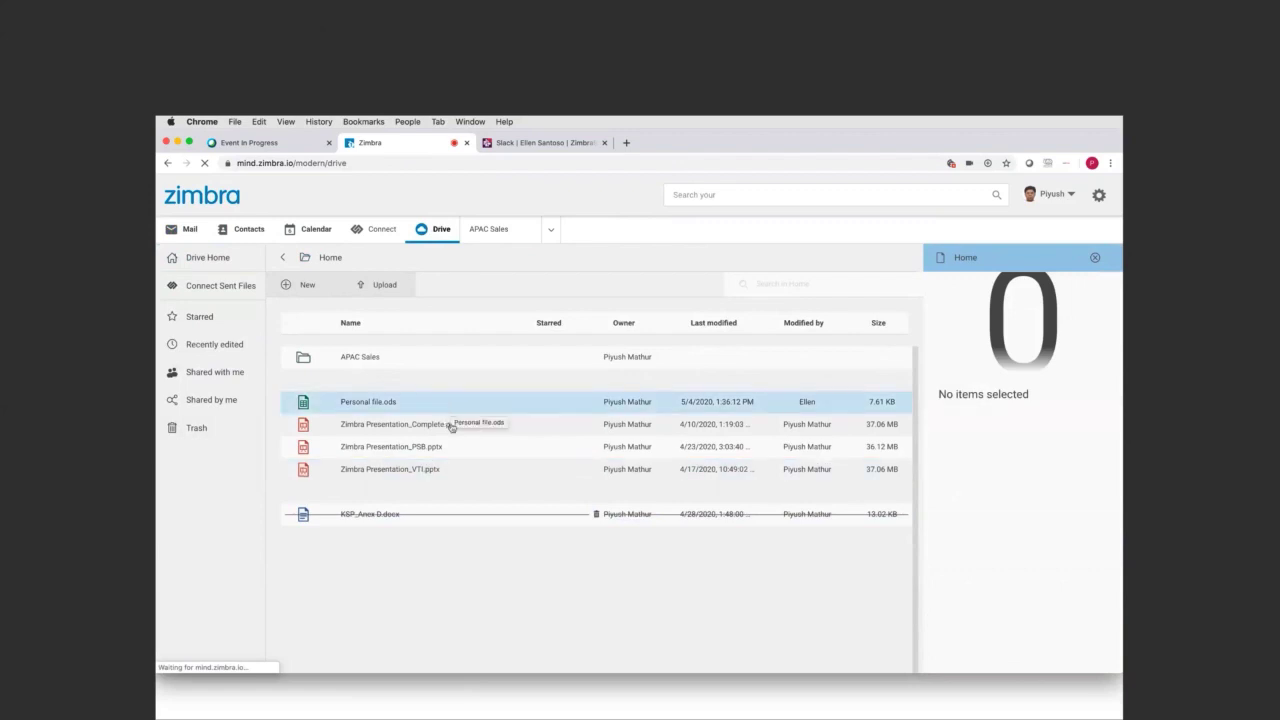
{"action": "left_click", "coordinate": [448, 471]}
{"action": "left_click", "coordinate": [530, 401]}
{"action": "left_click", "coordinate": [427, 409]}
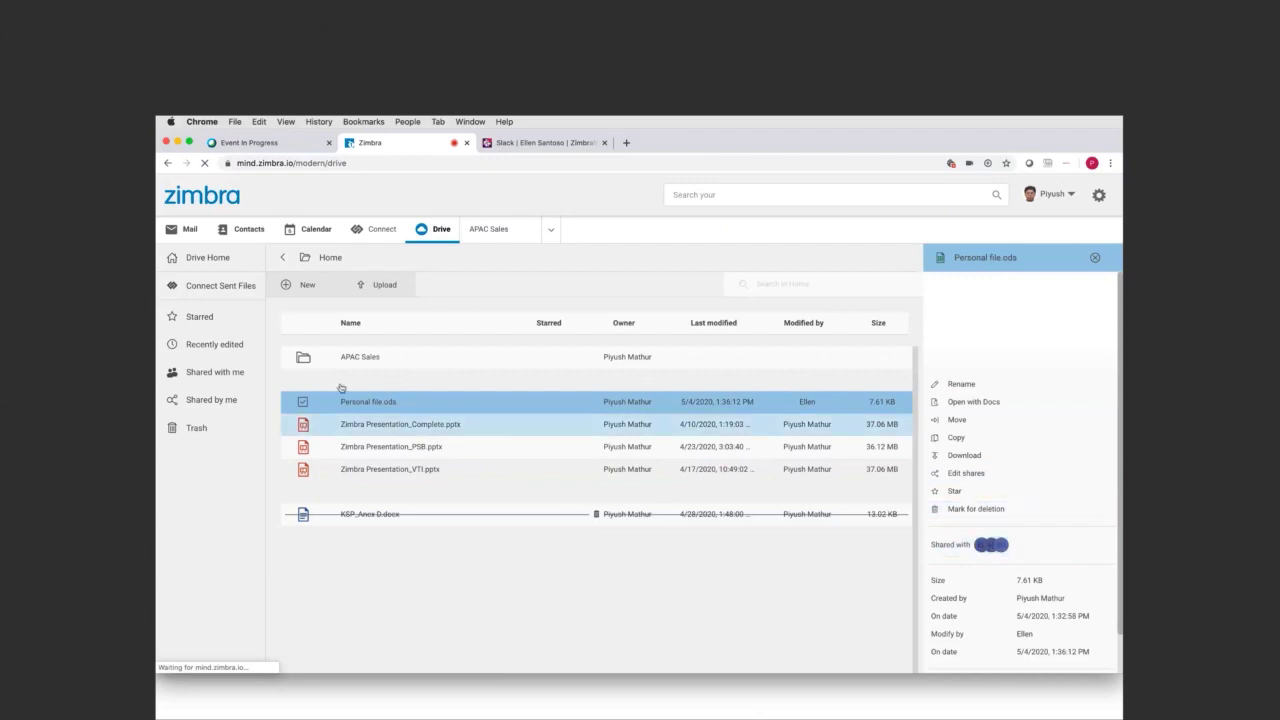
Step: Edit the APAC Sales folder's shares, removing the second-to-last user on the list, and close the share settings
{"action": "left_click", "coordinate": [390, 365]}
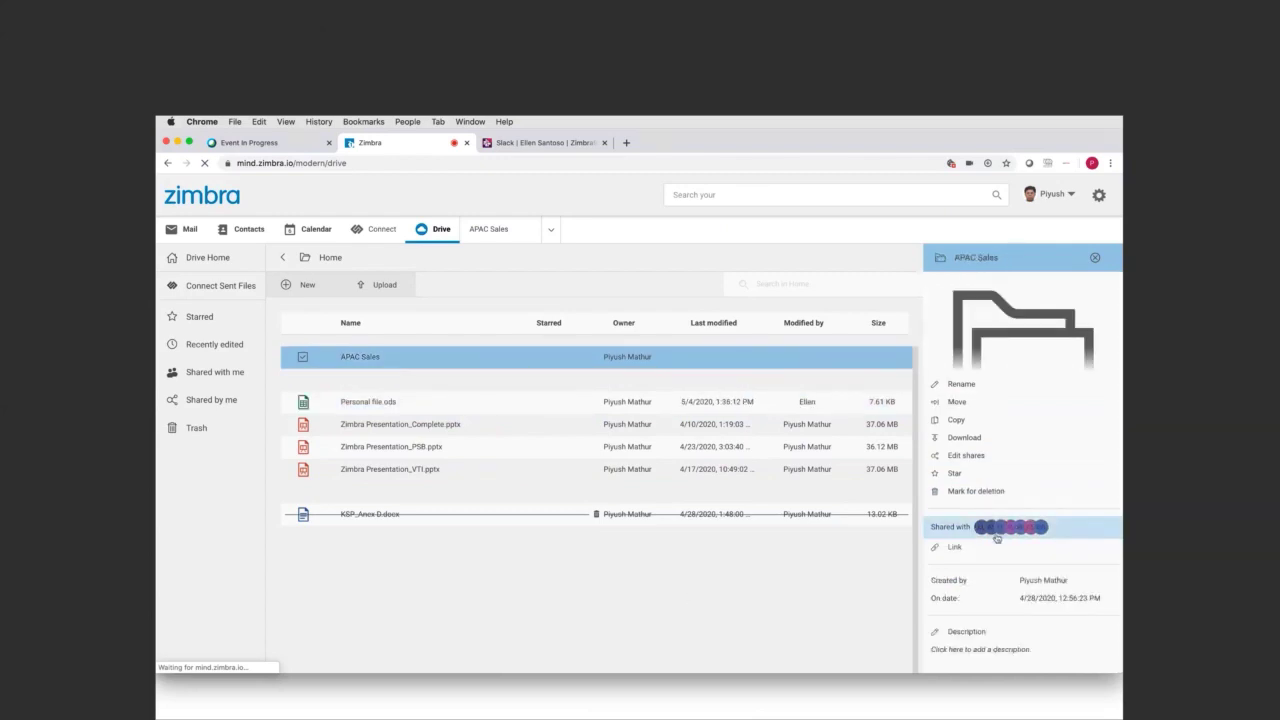
{"action": "right_click", "coordinate": [566, 363]}
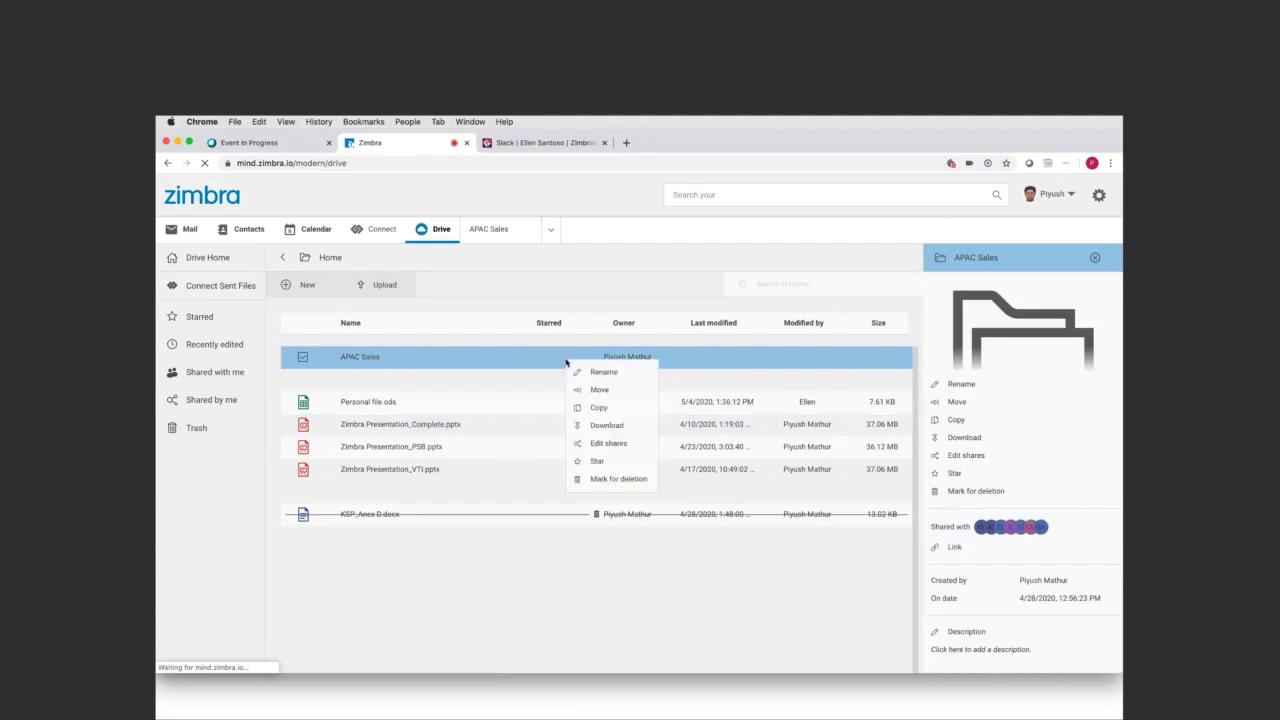
{"action": "left_click", "coordinate": [592, 444]}
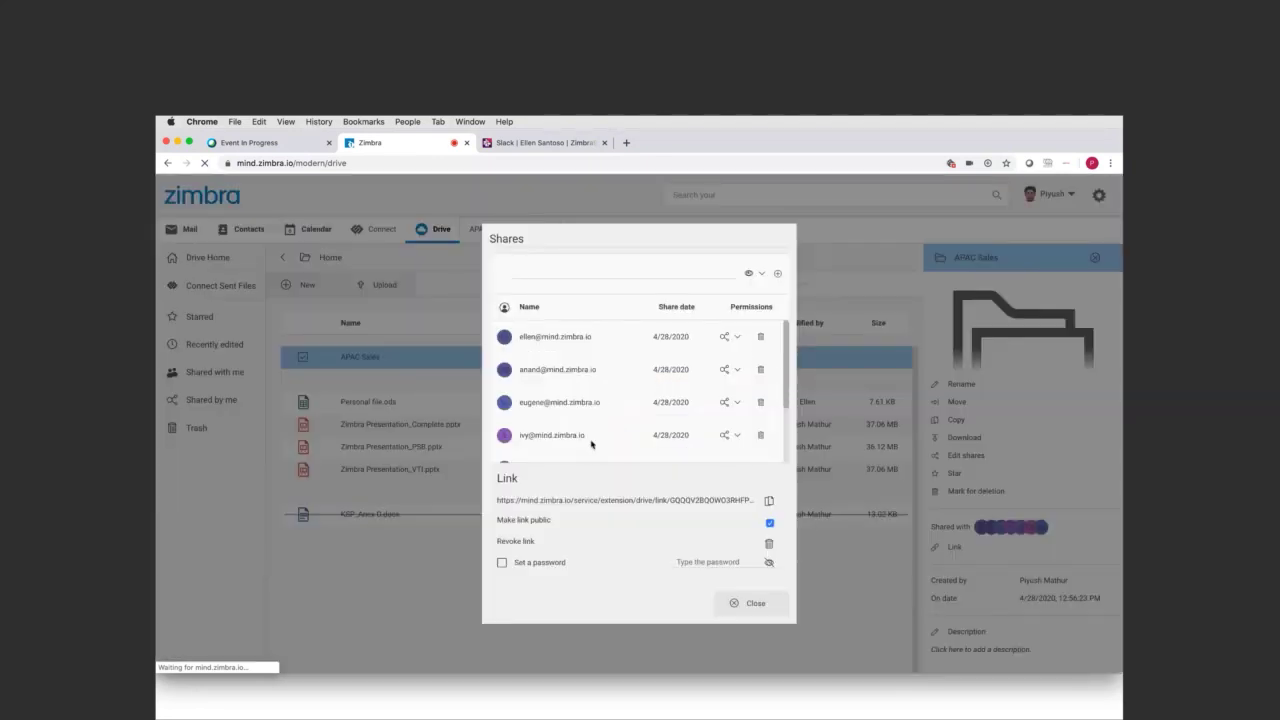
{"action": "scroll", "coordinate": [670, 410], "scroll_direction": "down", "scroll_amount": 3}
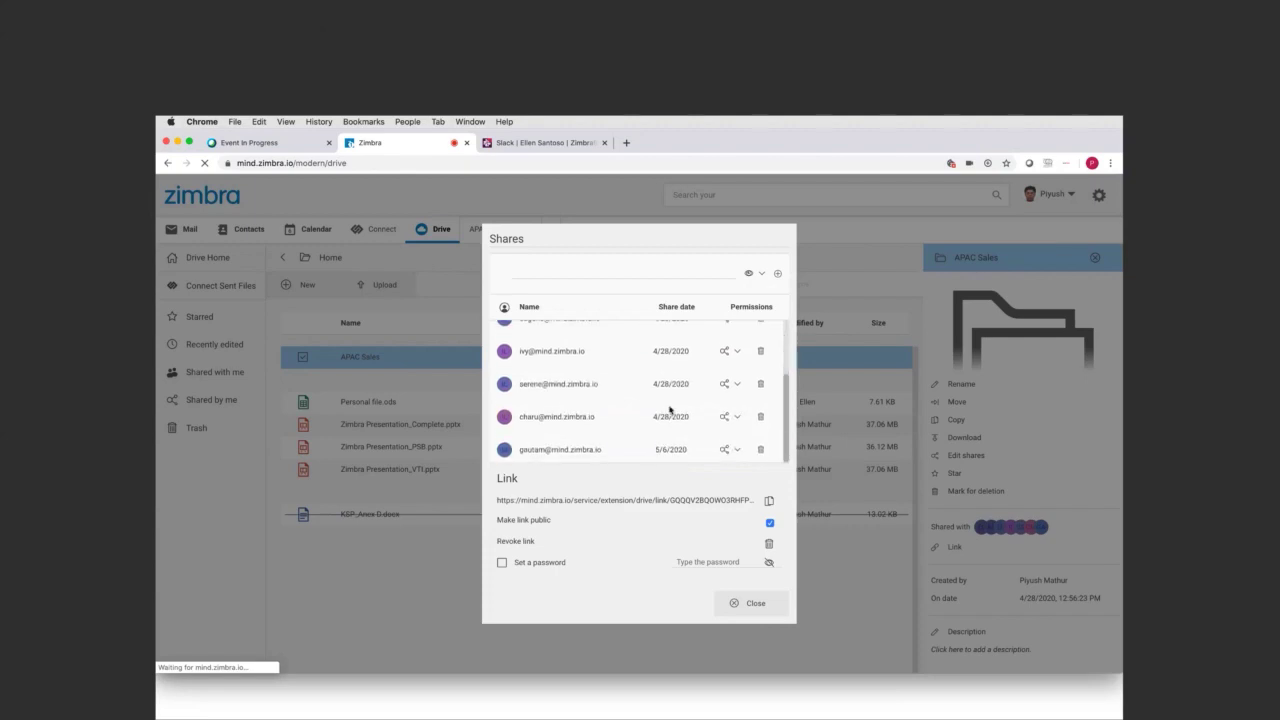
{"action": "scroll", "coordinate": [670, 410], "scroll_direction": "up", "scroll_amount": 2}
{"action": "scroll", "coordinate": [670, 410], "scroll_direction": "down", "scroll_amount": 2}
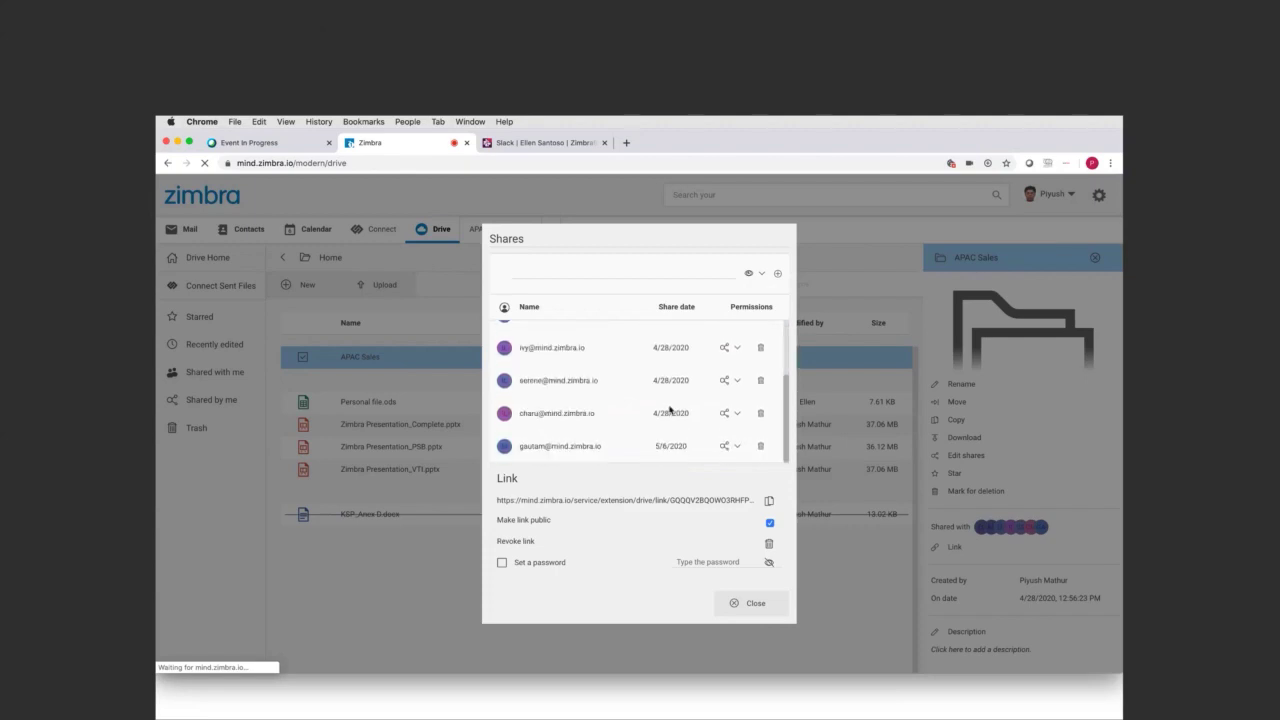
{"action": "left_click", "coordinate": [764, 418]}
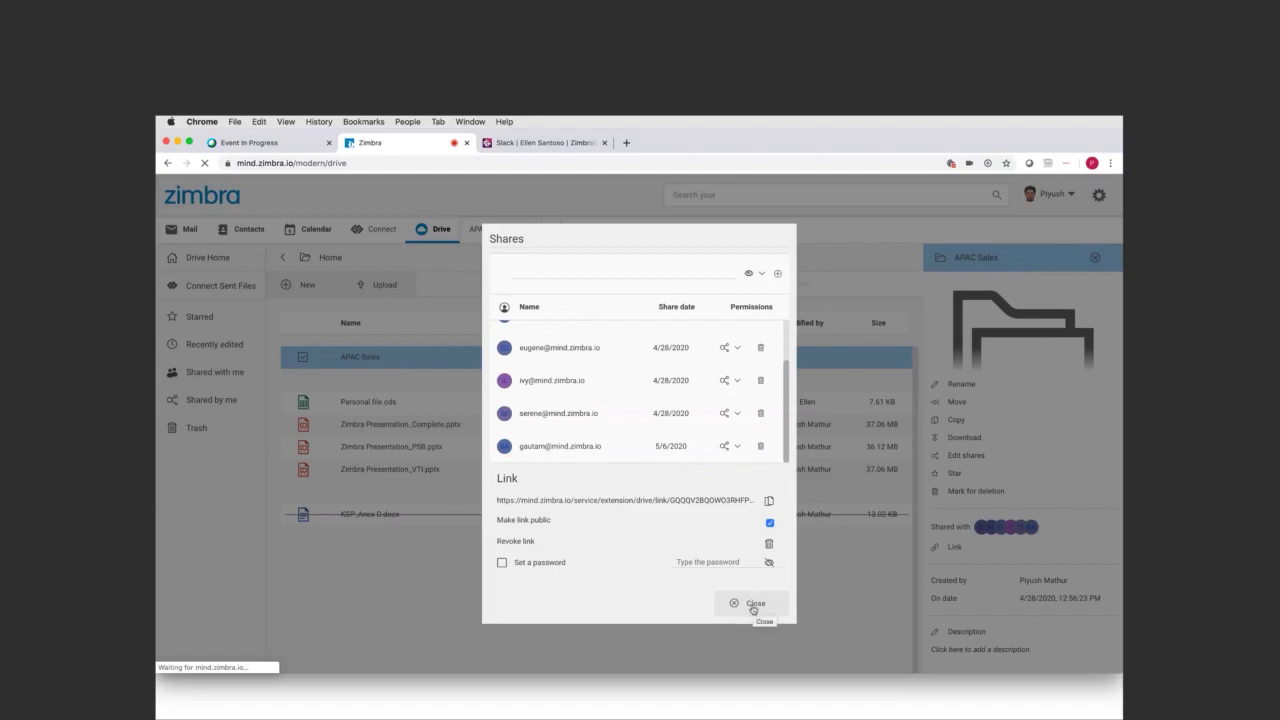
{"action": "left_click", "coordinate": [753, 606]}
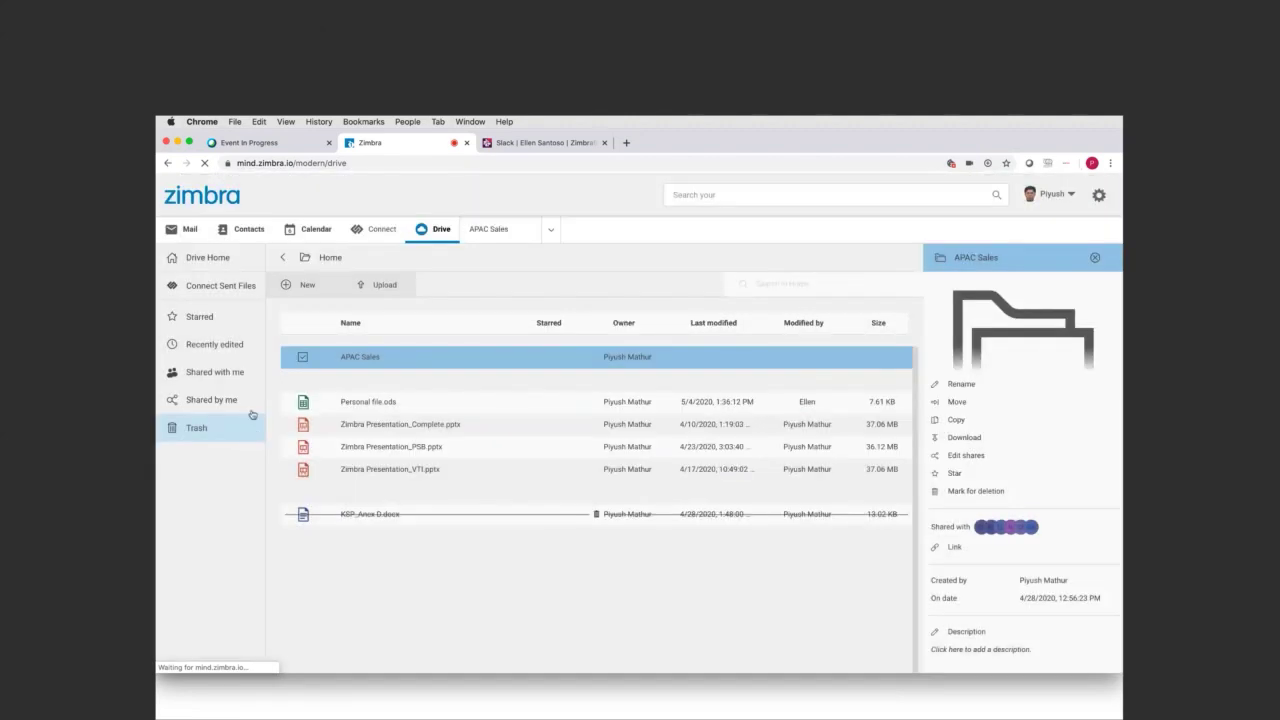
Step: Open Z9 _ Sales Kits.xlsx from the APAC Sales folder and view the list of users currently editing it
{"action": "double_click", "coordinate": [351, 360]}
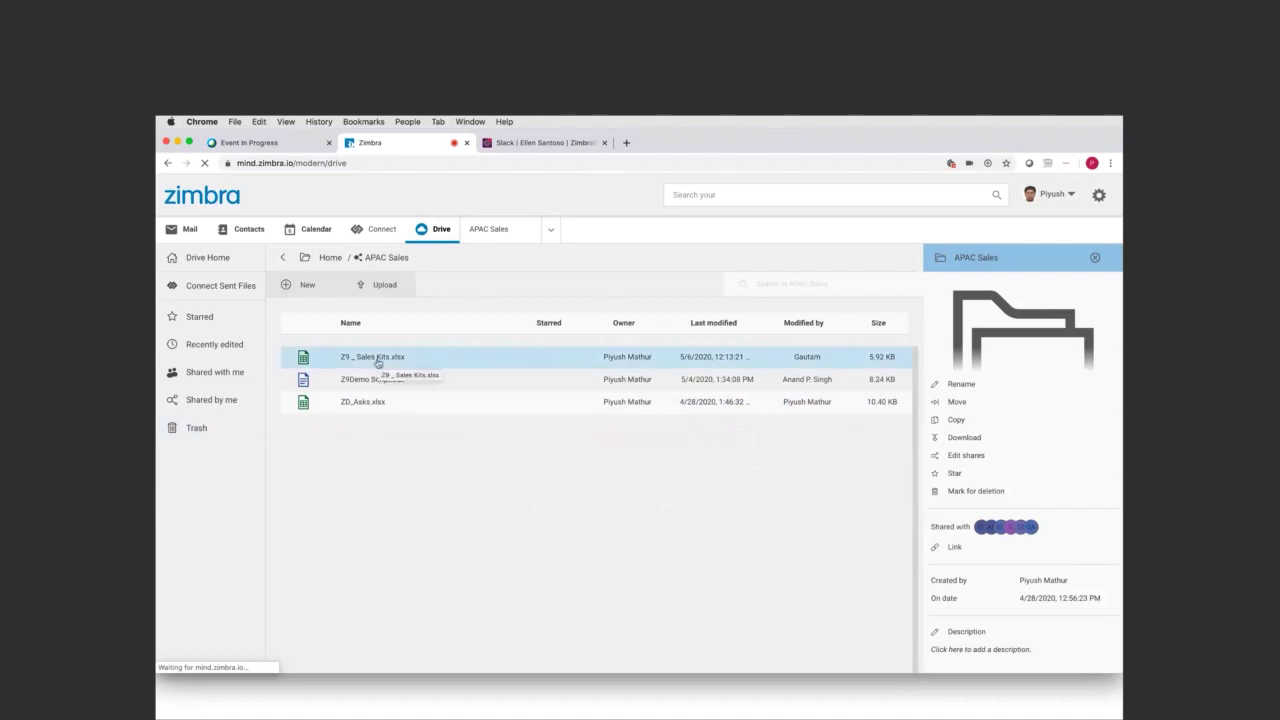
{"action": "double_click", "coordinate": [378, 362]}
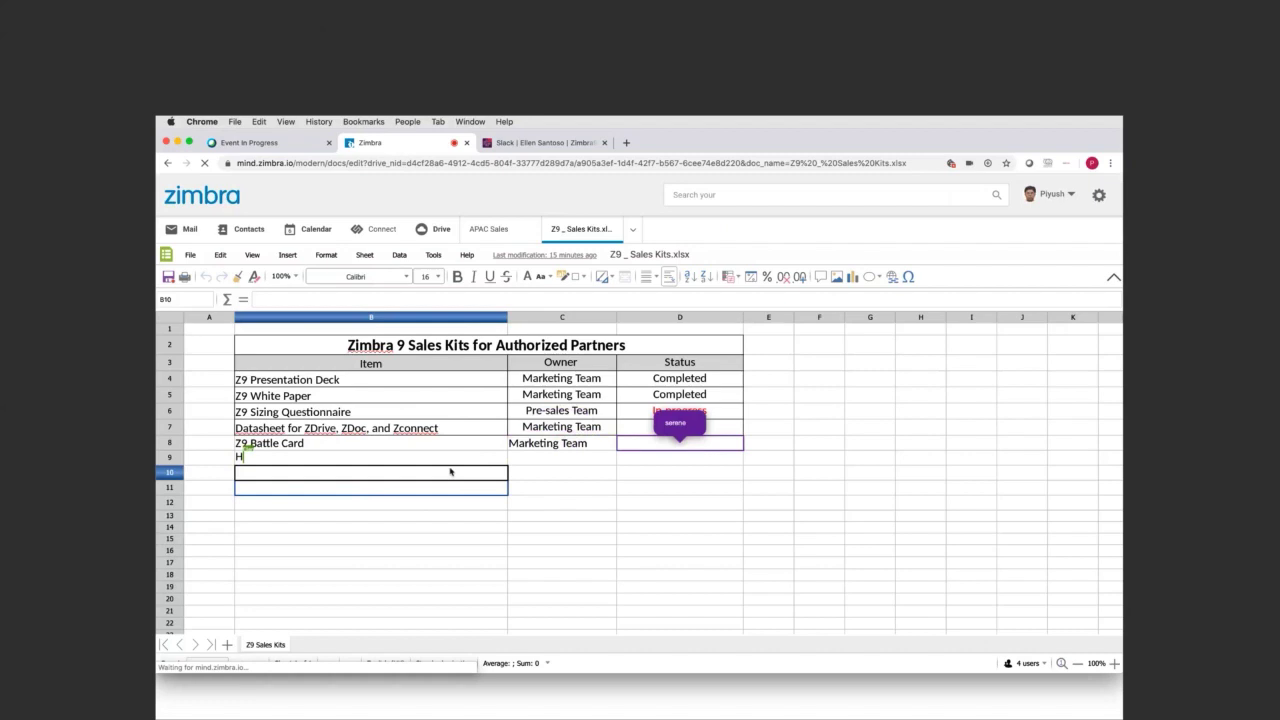
{"action": "left_click", "coordinate": [1026, 664]}
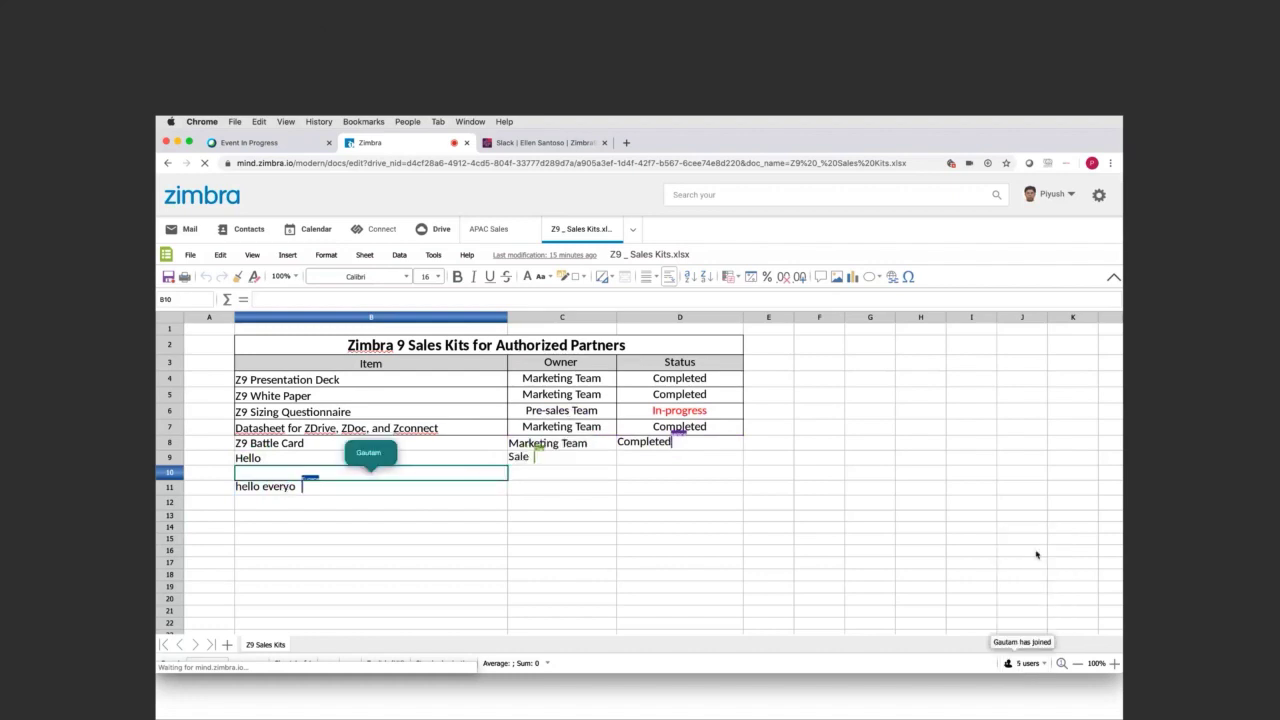
{"action": "left_click", "coordinate": [1024, 662]}
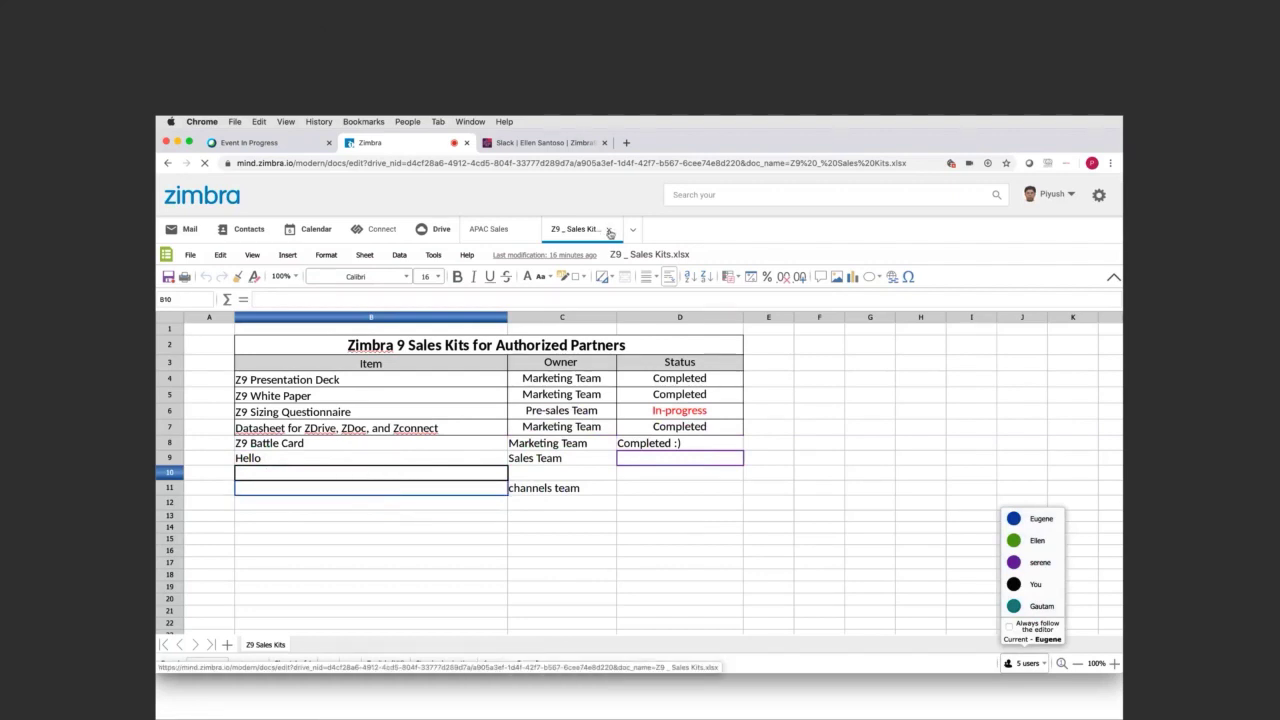
Step: Close and reopen Z9 _ Sales Kits.xlsx from Drive, and enter "Demo of Connec and Drive" in cell B13
{"action": "left_click", "coordinate": [610, 232]}
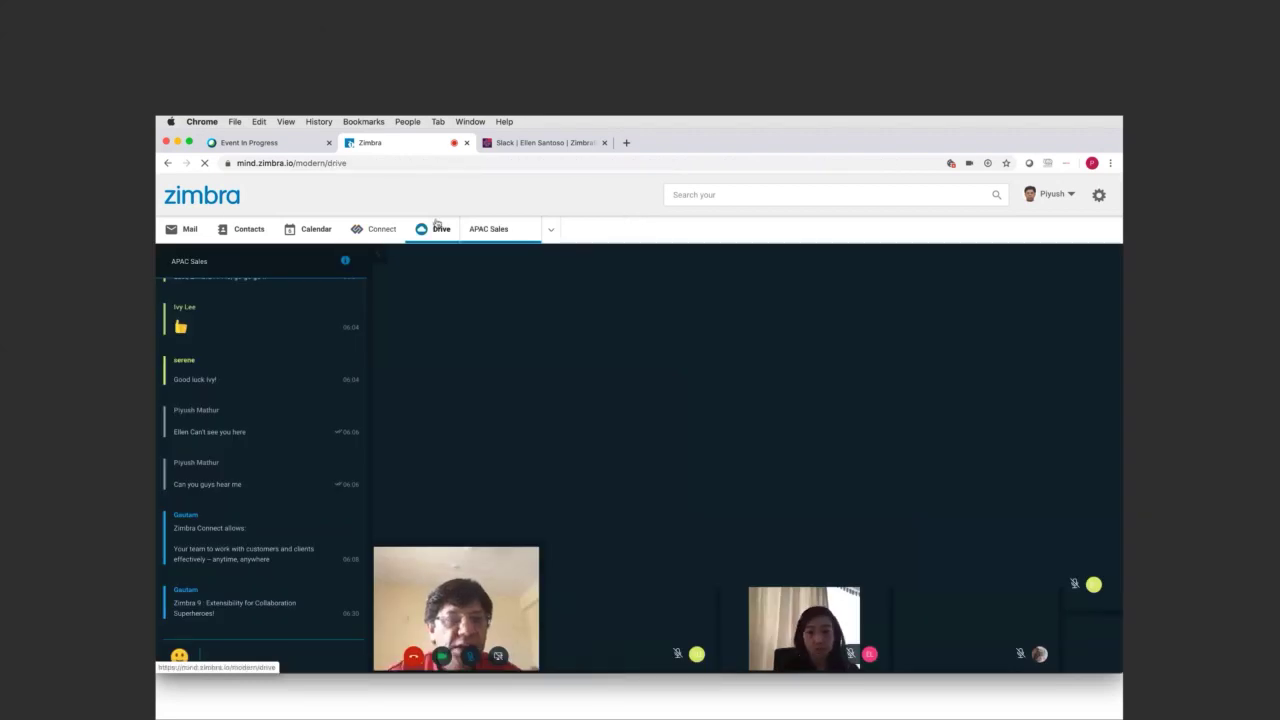
{"action": "left_click", "coordinate": [436, 228]}
{"action": "double_click", "coordinate": [363, 358]}
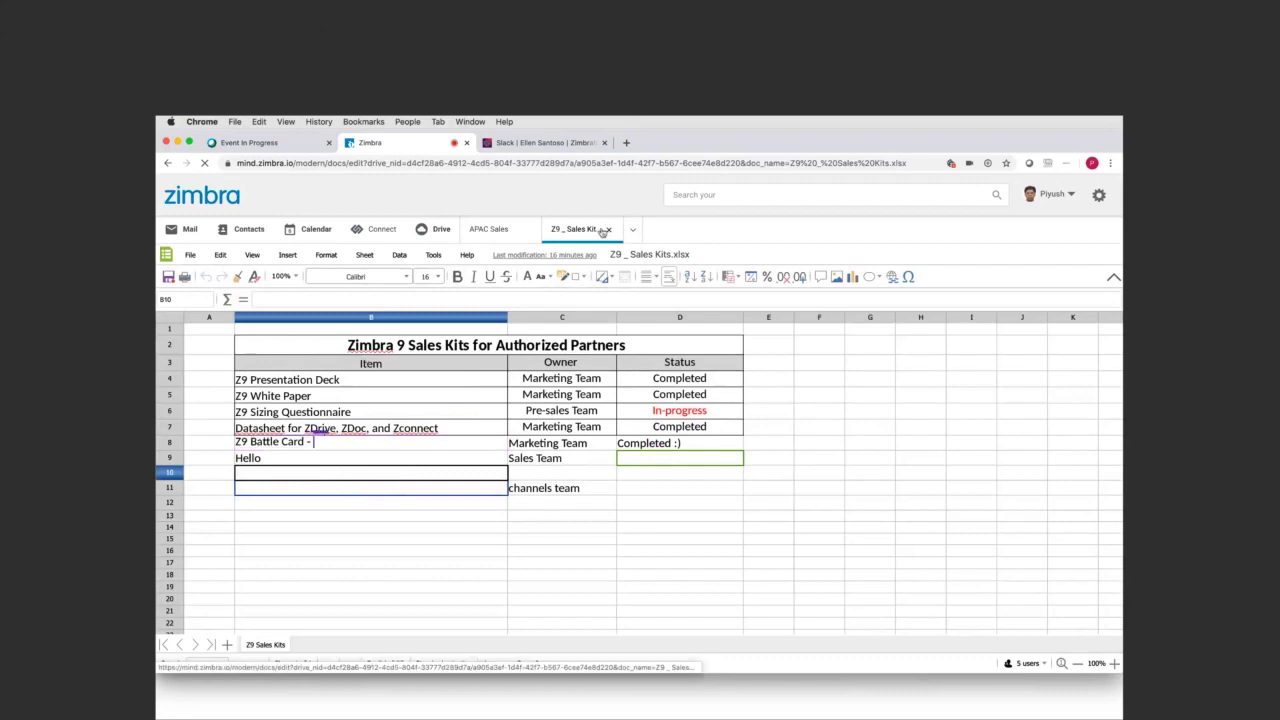
{"action": "left_click", "coordinate": [415, 518]}
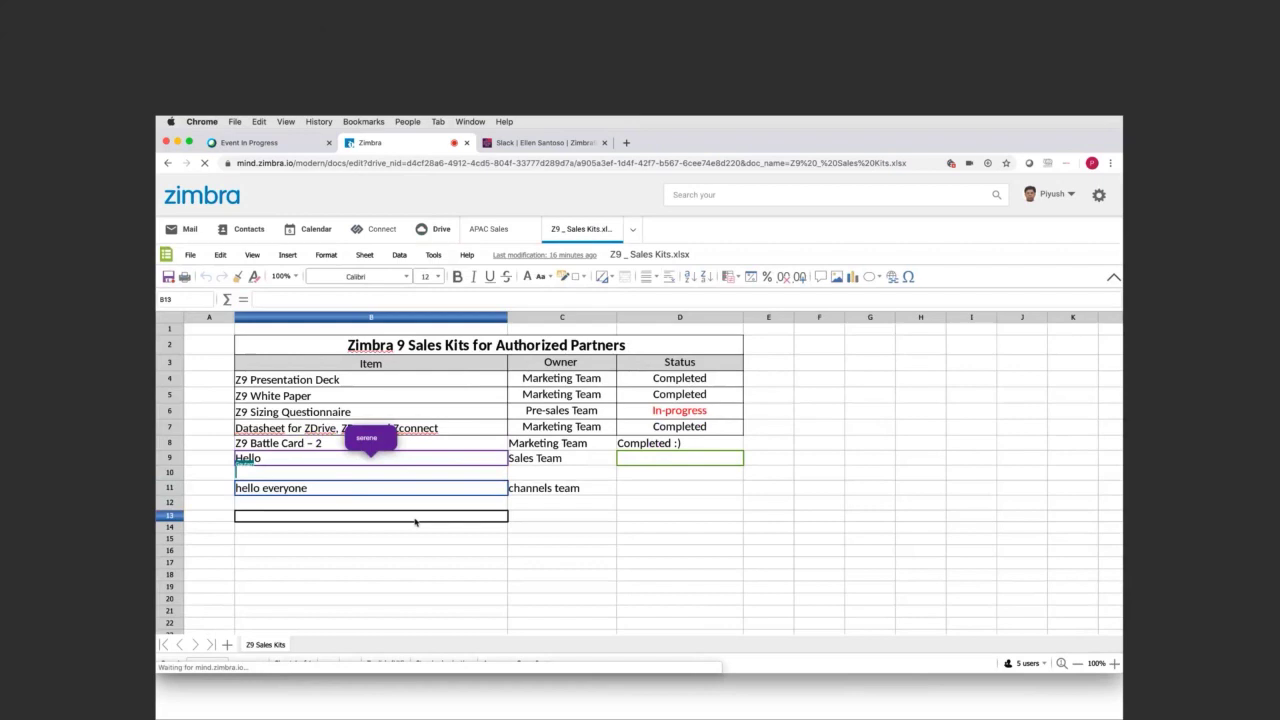
{"action": "type", "text": "Demo"}
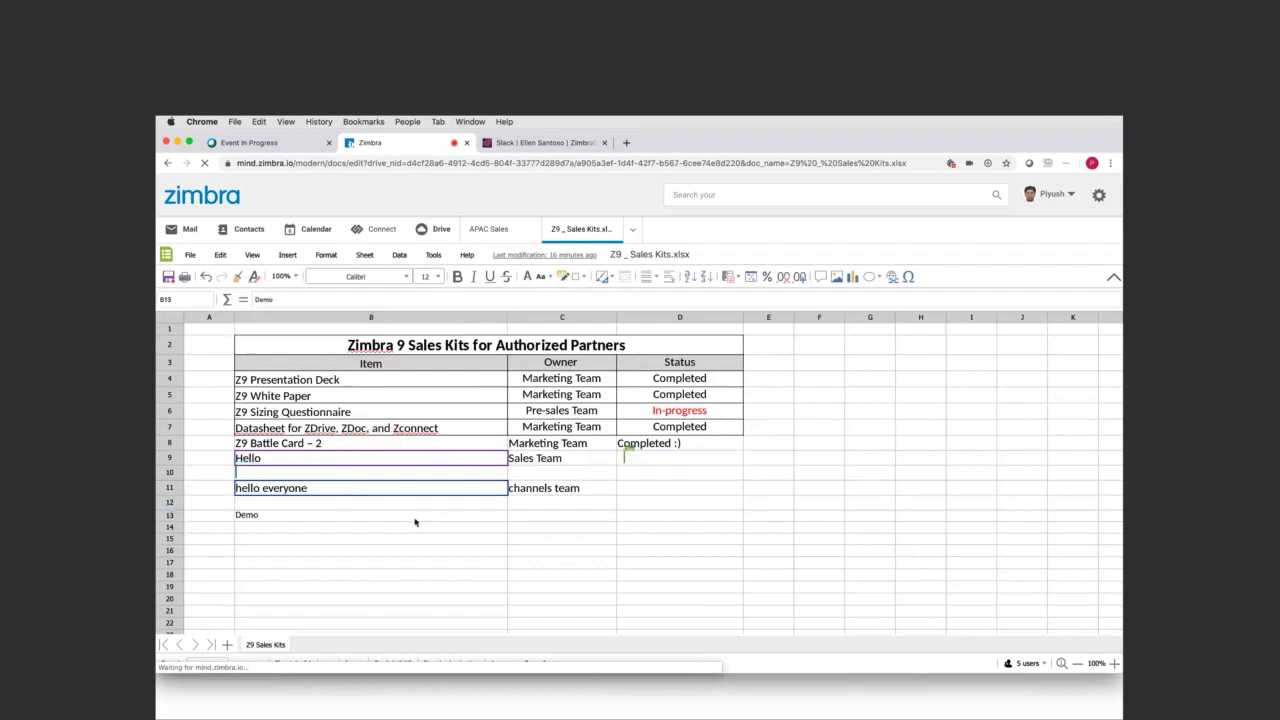
{"action": "type", "text": " of Connec"}
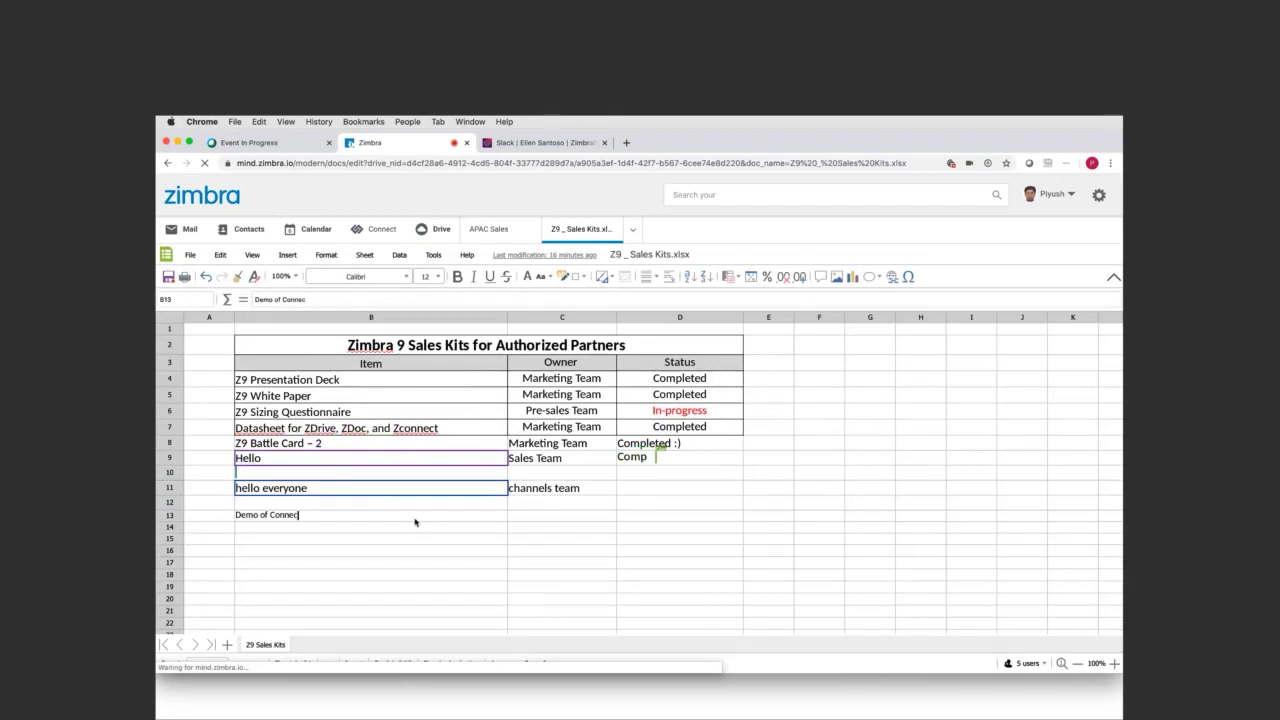
{"action": "type", "text": " and Drive"}
{"action": "key", "text": "Return"}
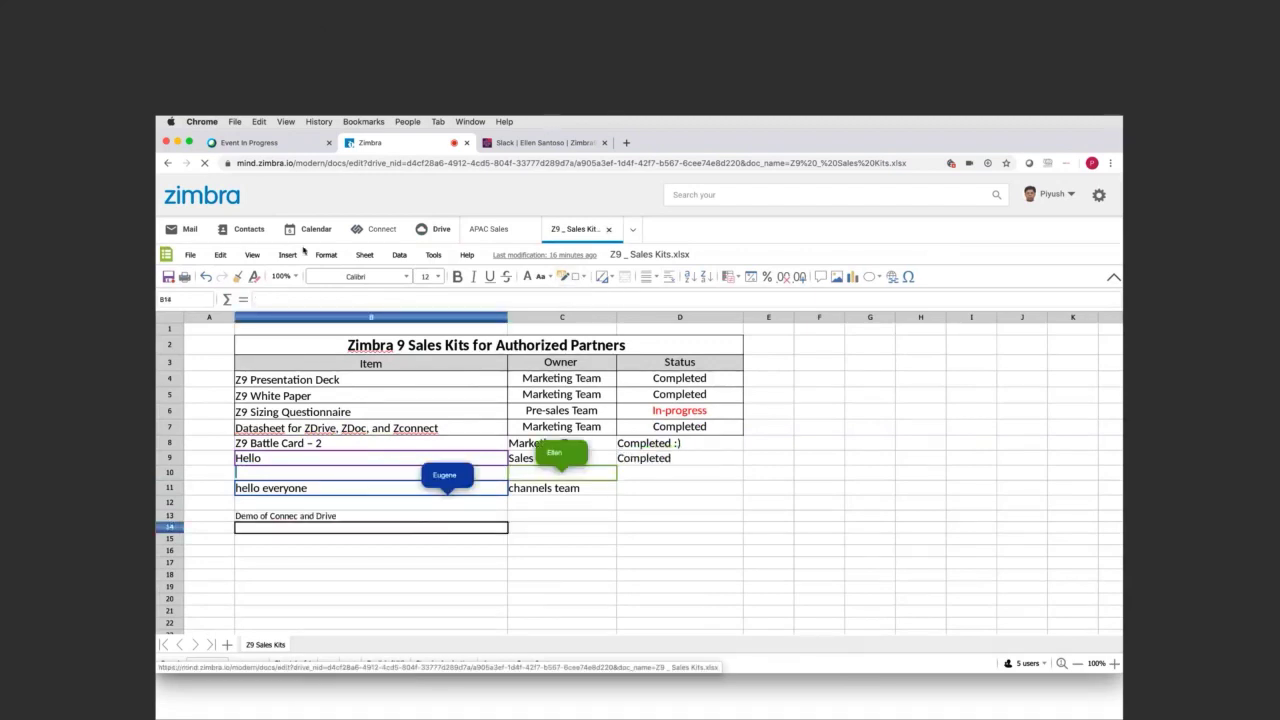
Step: Review the formats in which the Z9 _ Sales Kits.xlsx spreadsheet can be downloaded and close the file
{"action": "left_click", "coordinate": [189, 256]}
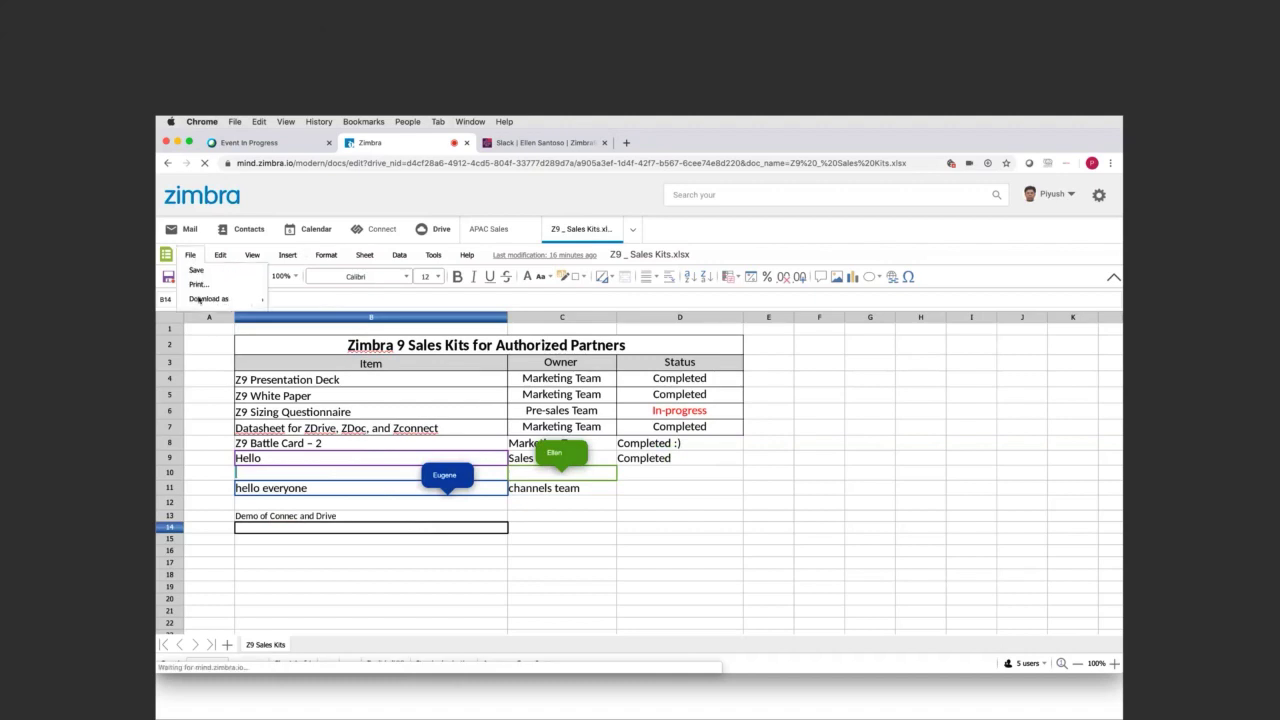
{"action": "mouse_move", "coordinate": [200, 302]}
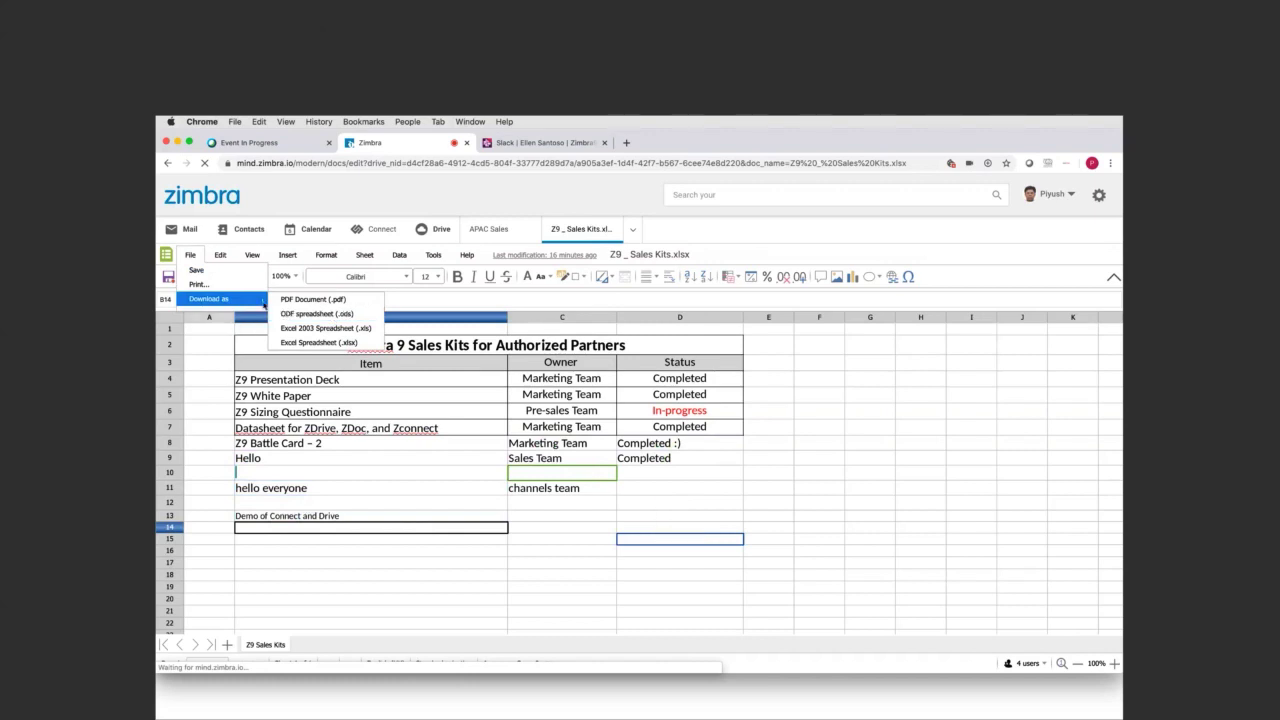
{"action": "left_click", "coordinate": [610, 231]}
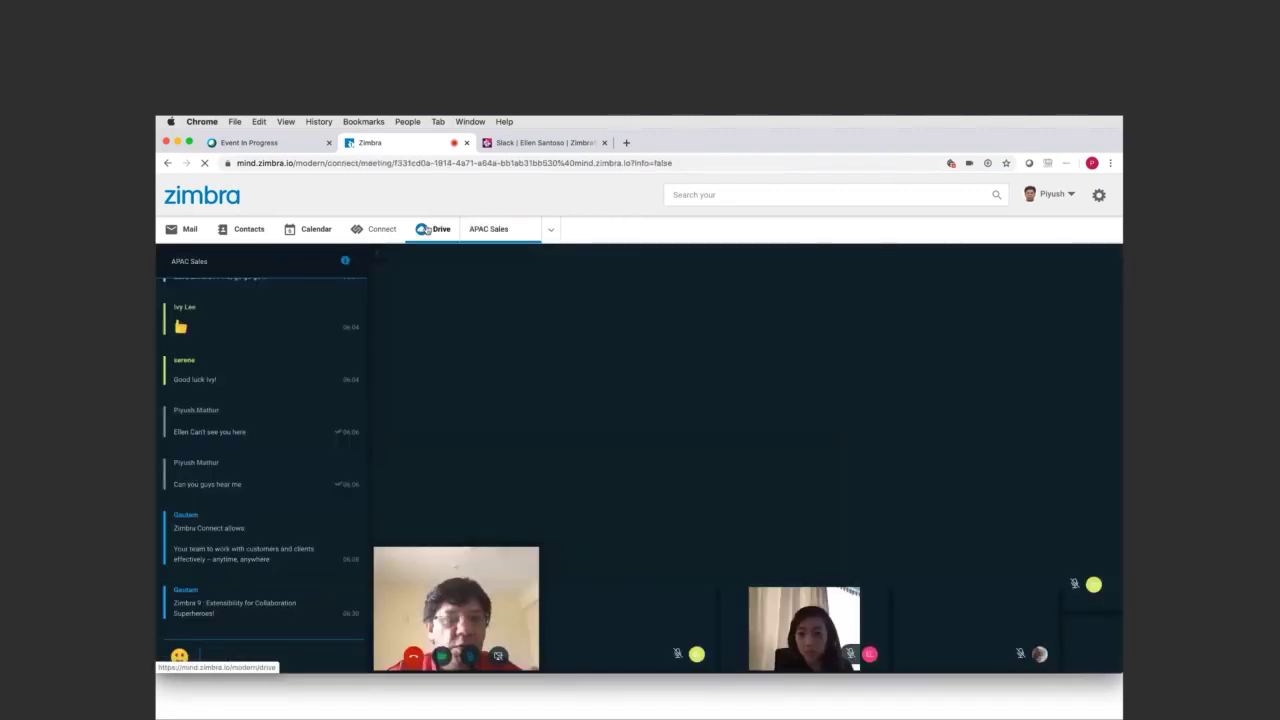
Step: In Drive, check which new item types can be created, and open Z9Demo Script.odt to view its current users
{"action": "left_click", "coordinate": [427, 230]}
{"action": "left_click", "coordinate": [304, 284]}
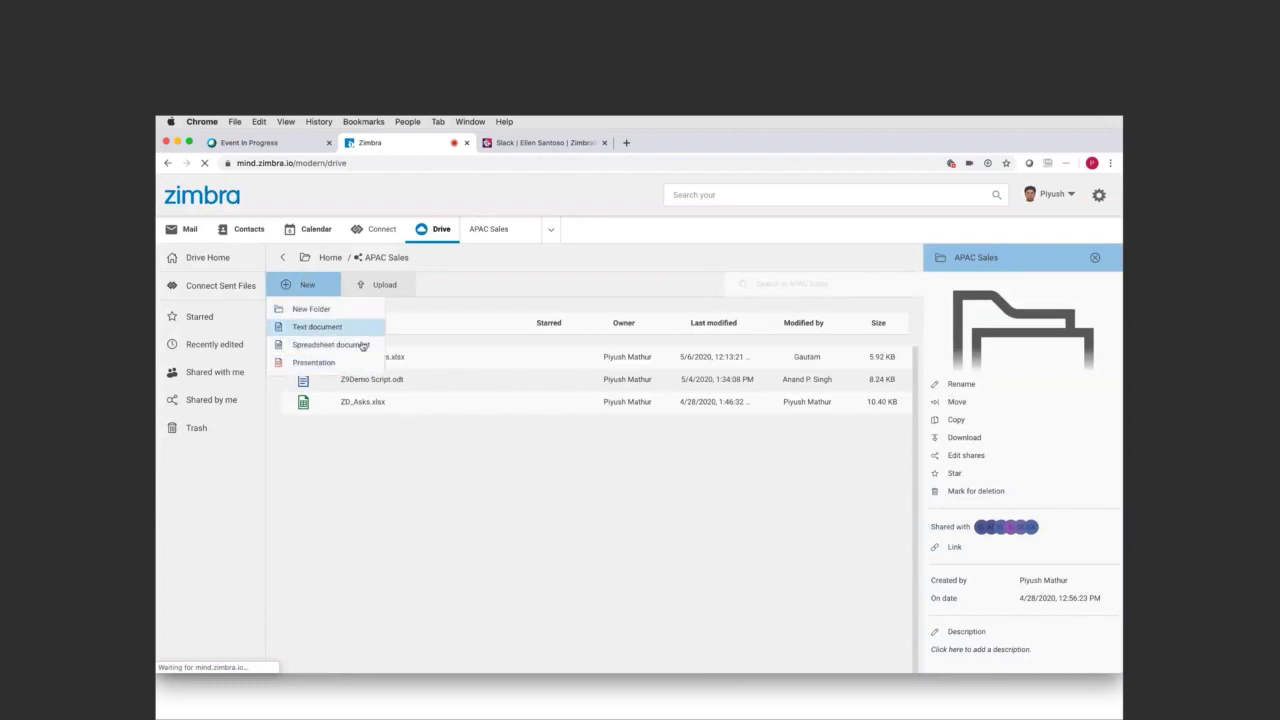
{"action": "double_click", "coordinate": [413, 388]}
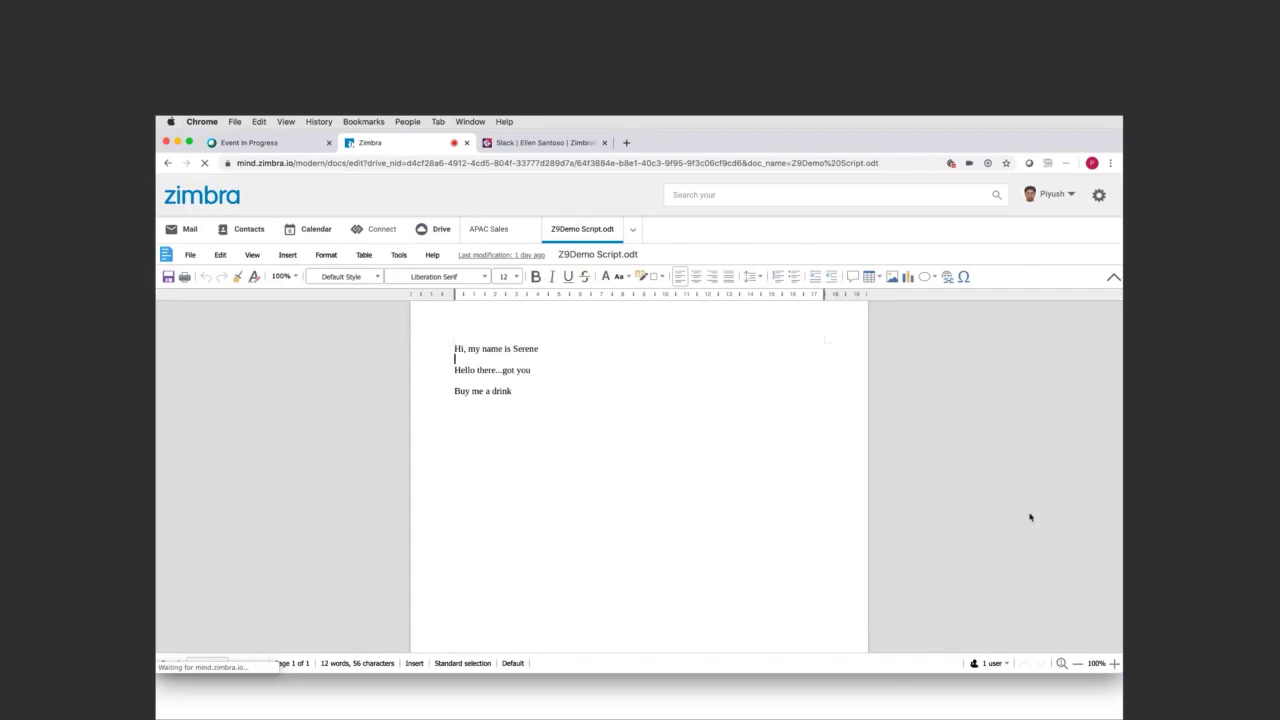
{"action": "left_click", "coordinate": [998, 665]}
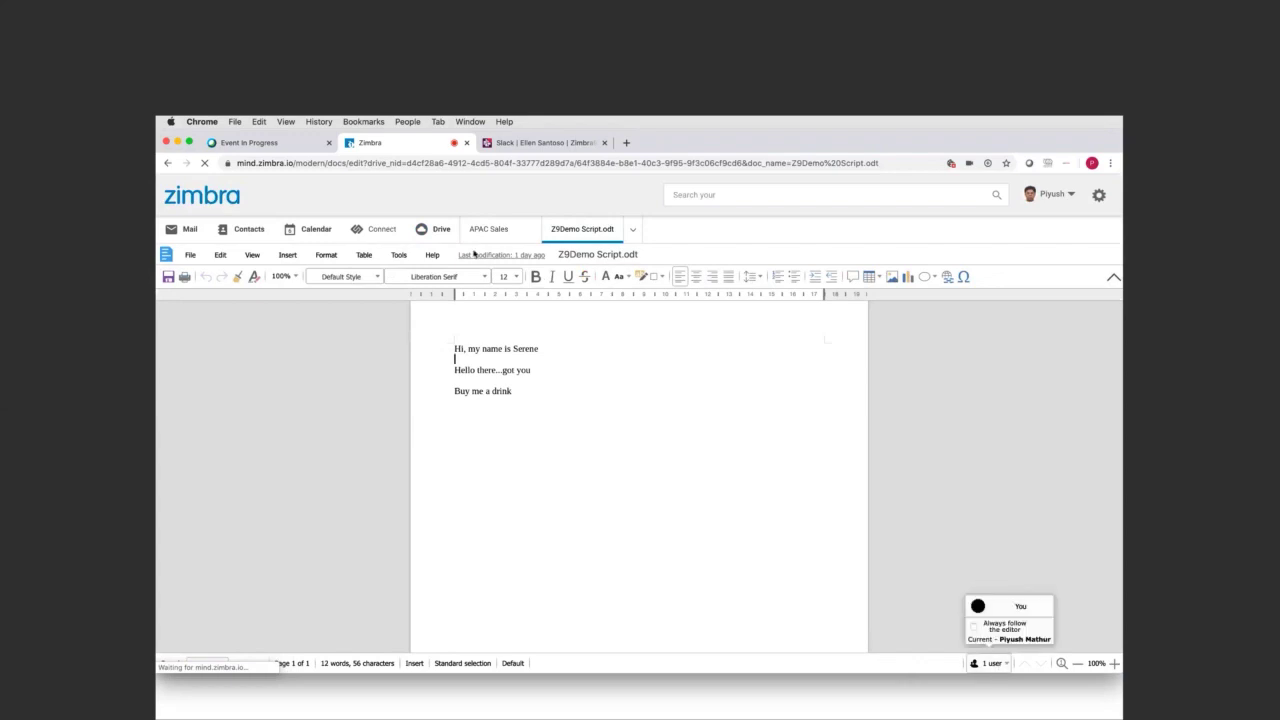
Step: View the details of Z9Demo Script.odt in Drive and return to the open document
{"action": "left_click", "coordinate": [438, 230]}
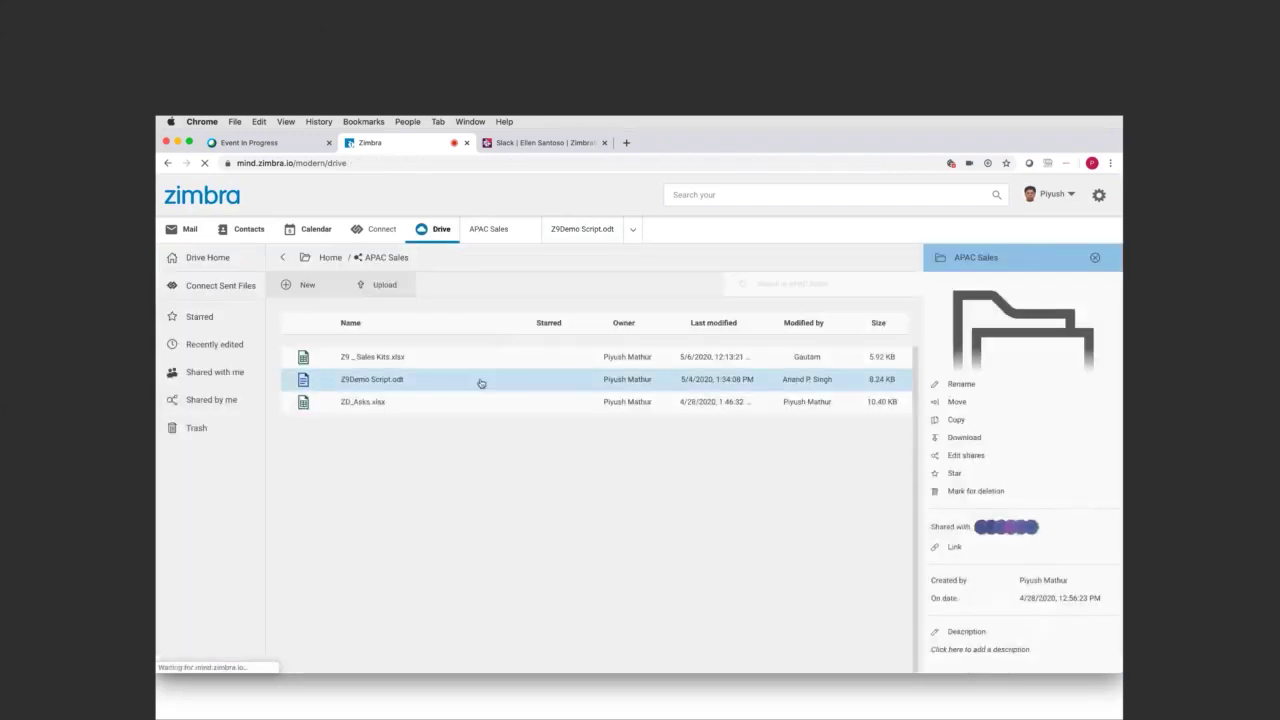
{"action": "left_click", "coordinate": [480, 383]}
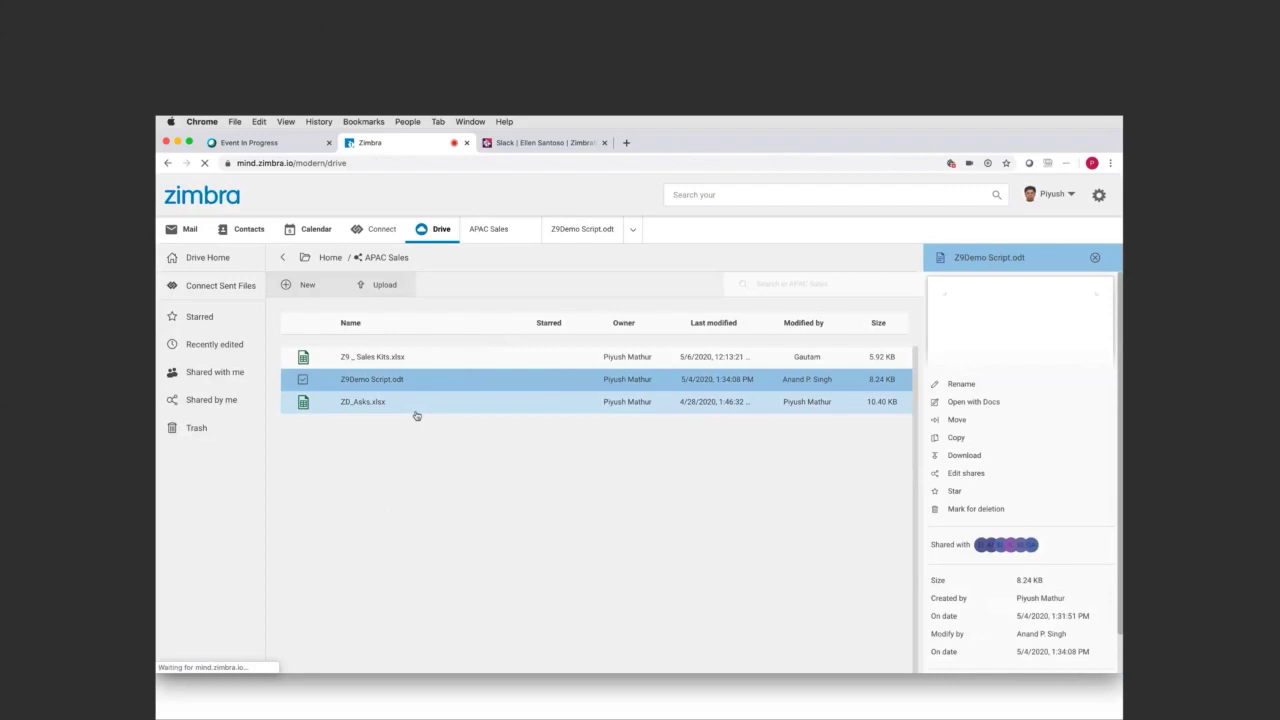
{"action": "left_click", "coordinate": [566, 231]}
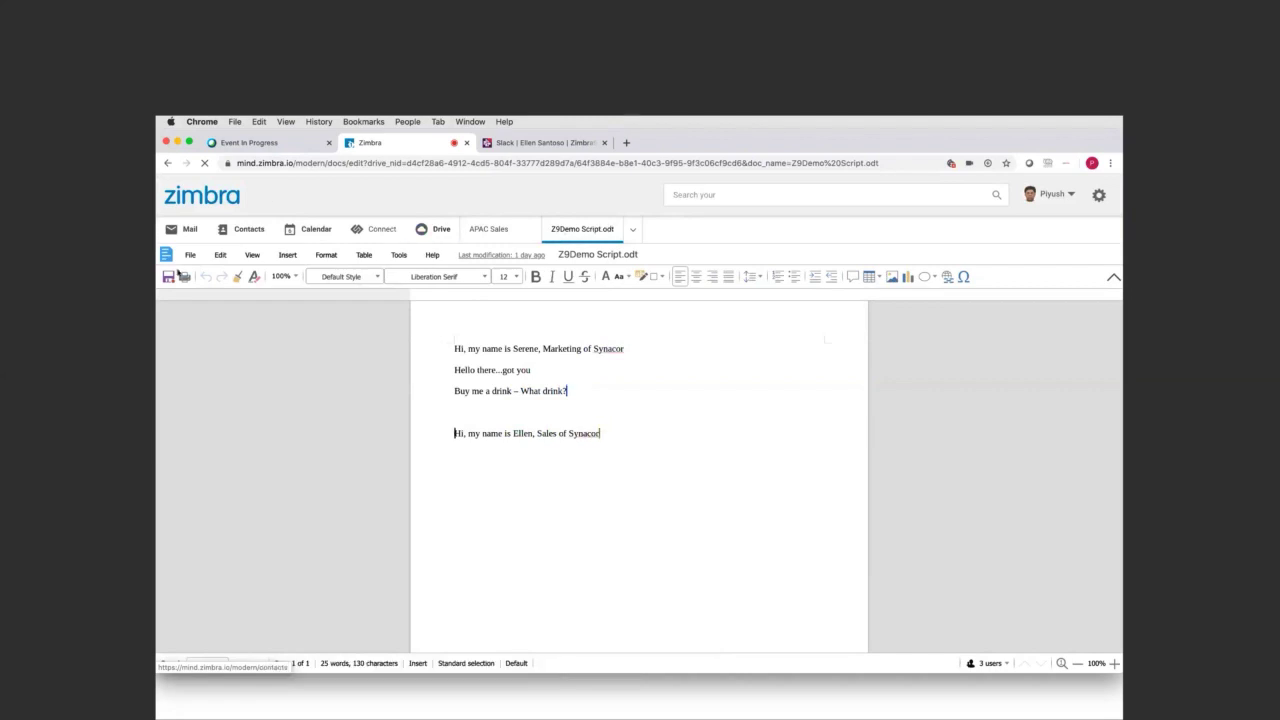
Step: Review the download formats and view options available for Z9Demo Script.odt and close the document
{"action": "left_click", "coordinate": [190, 255]}
{"action": "mouse_move", "coordinate": [193, 298]}
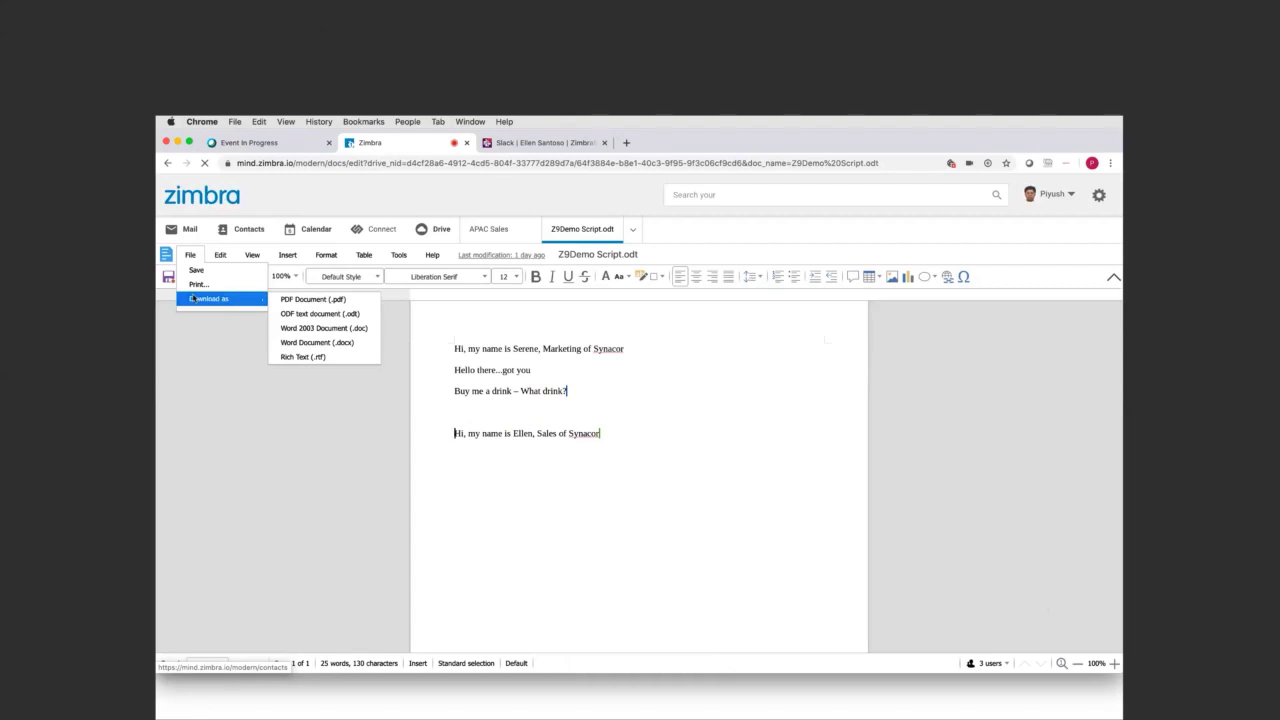
{"action": "left_click", "coordinate": [252, 255]}
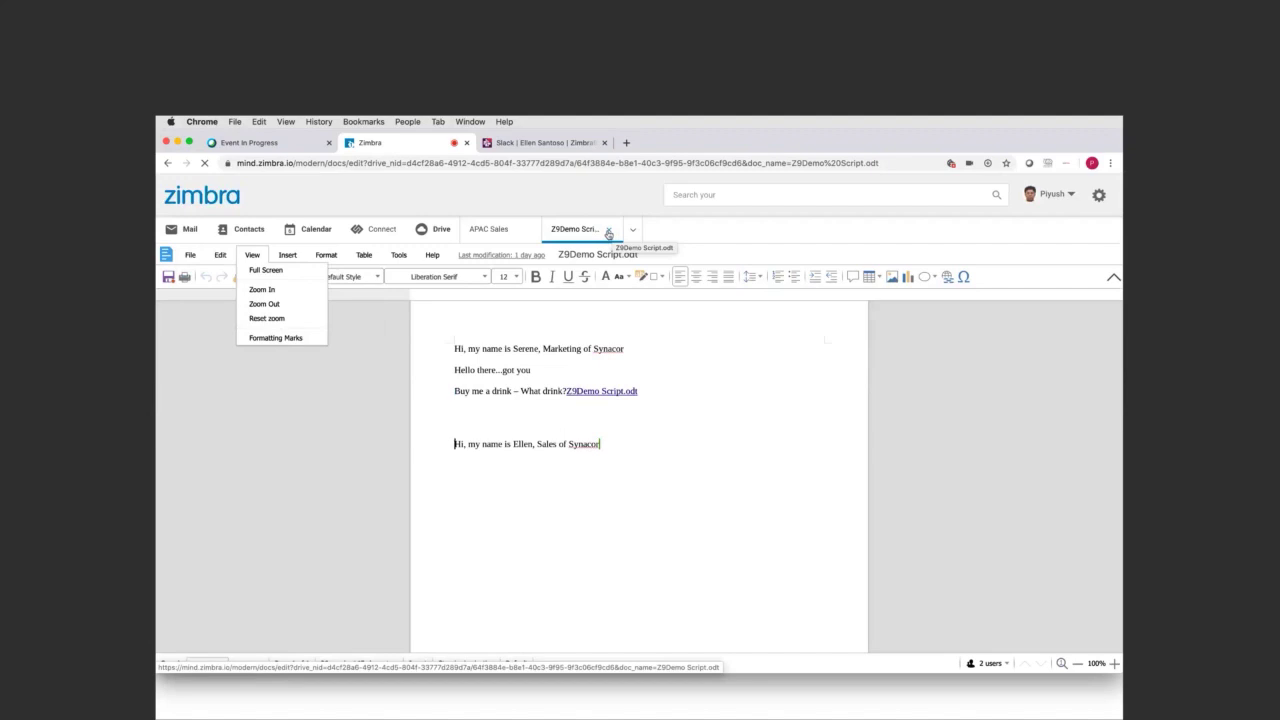
{"action": "left_click", "coordinate": [608, 233]}
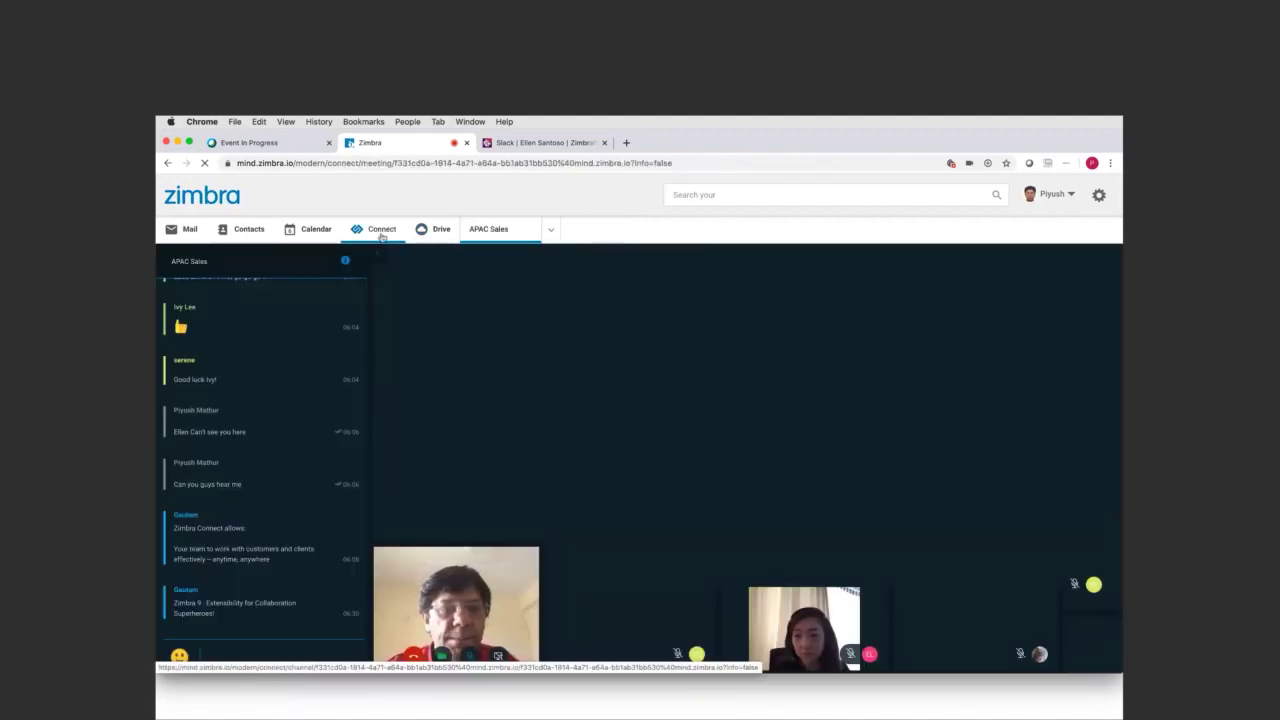
Step: Open the conversations list in Connect, filter it by "apa" and clear the filter
{"action": "left_click", "coordinate": [381, 233]}
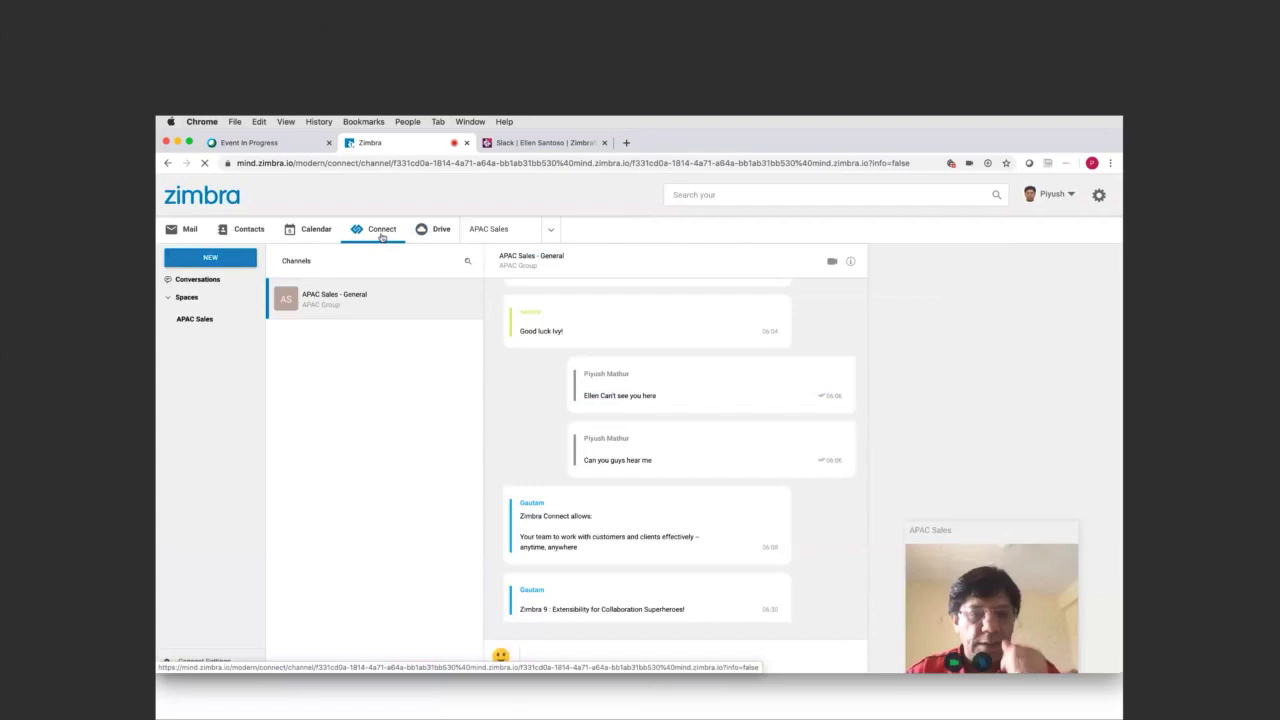
{"action": "left_click", "coordinate": [201, 284]}
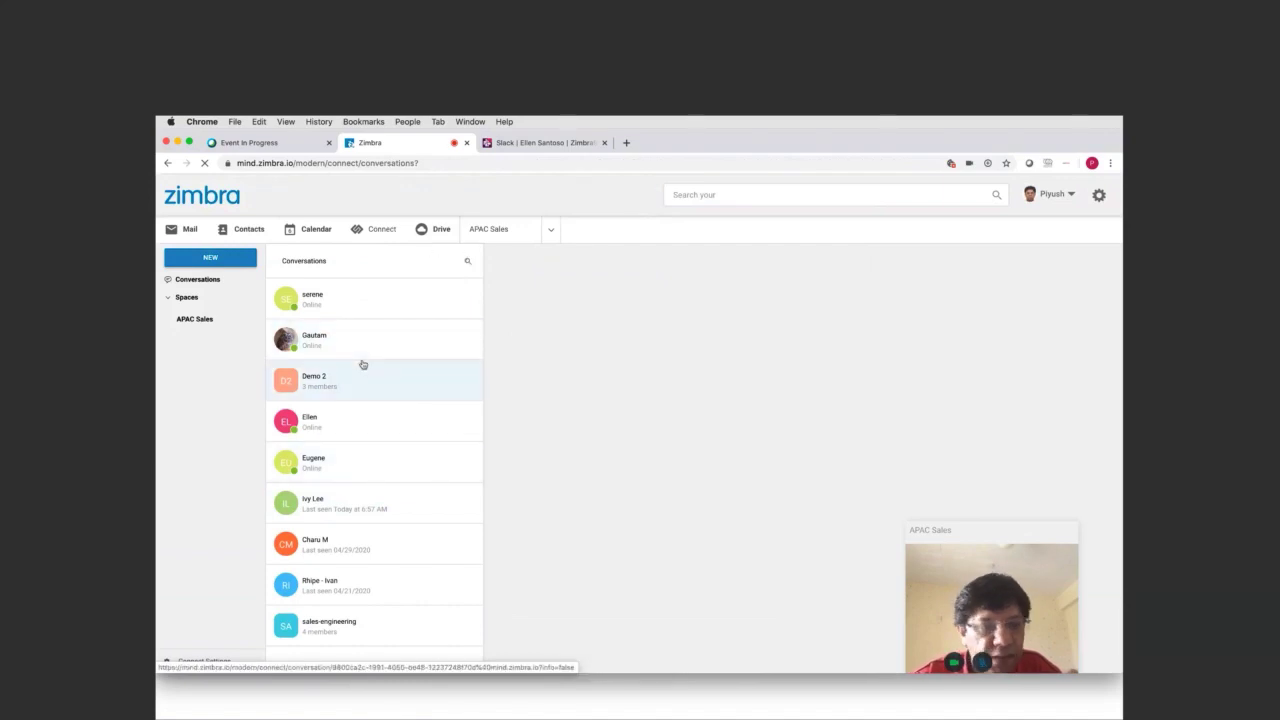
{"action": "left_click", "coordinate": [470, 263]}
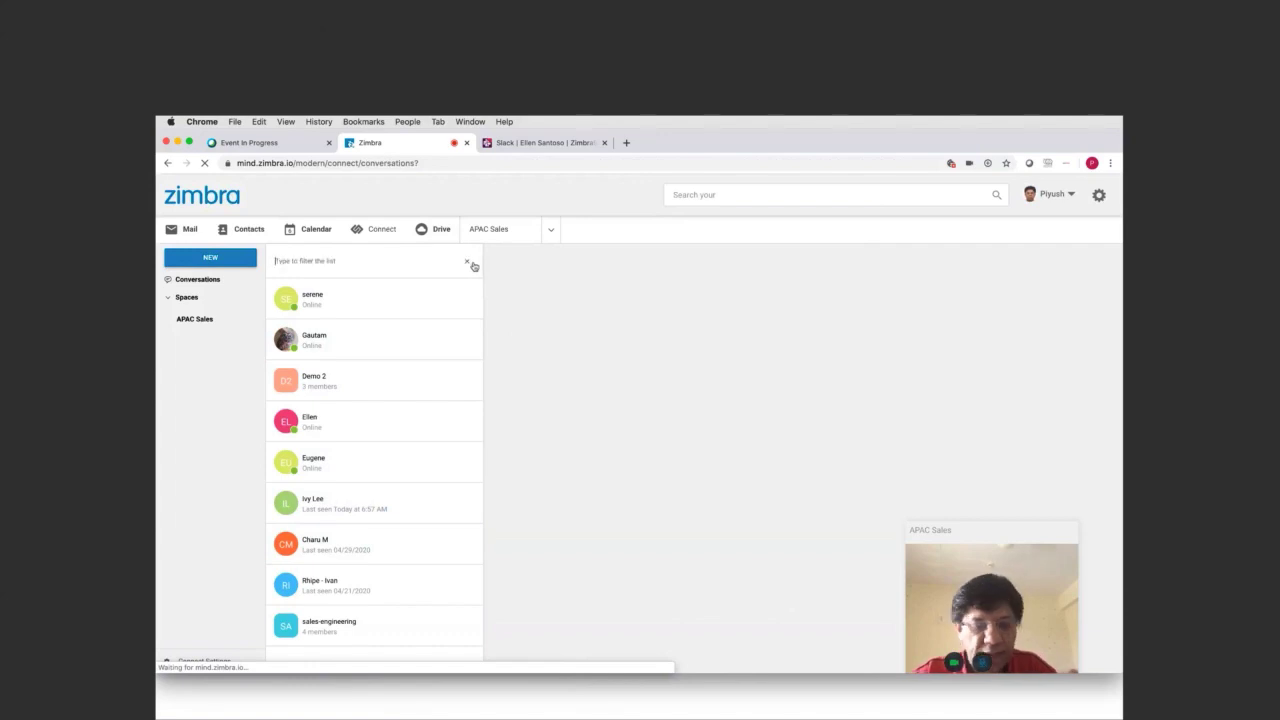
{"action": "type", "text": "apa"}
{"action": "key", "text": "BackSpace"}
{"action": "key", "text": "BackSpace"}
{"action": "key", "text": "BackSpace"}
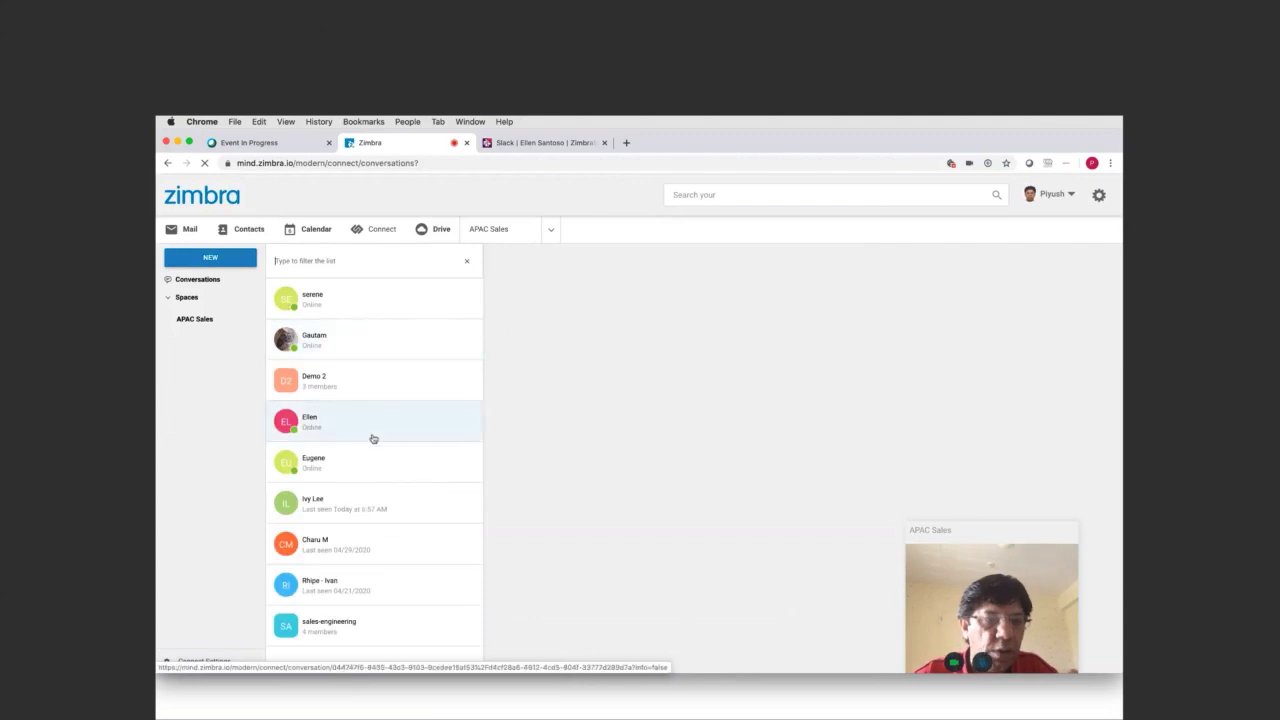
Step: Send the message "Hello Can you see my chat here" to the online contact listed directly below Demo 2
{"action": "left_click", "coordinate": [371, 438]}
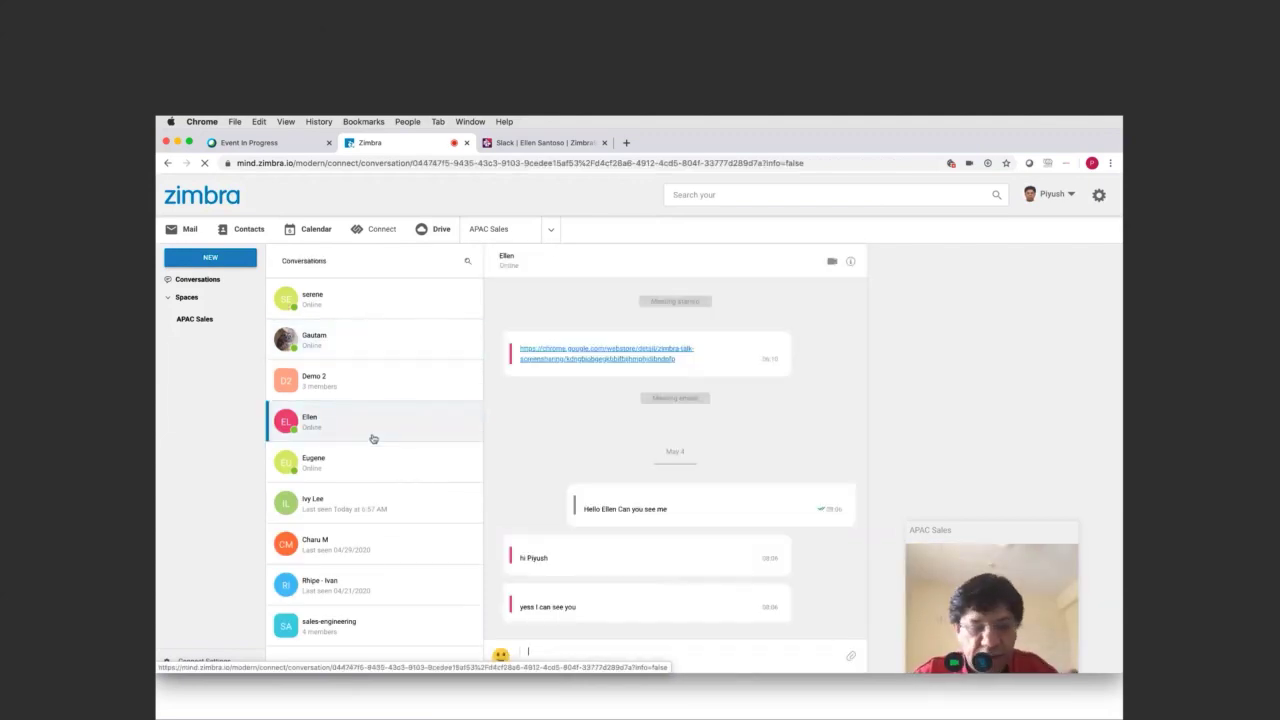
{"action": "type", "text": "Hello"}
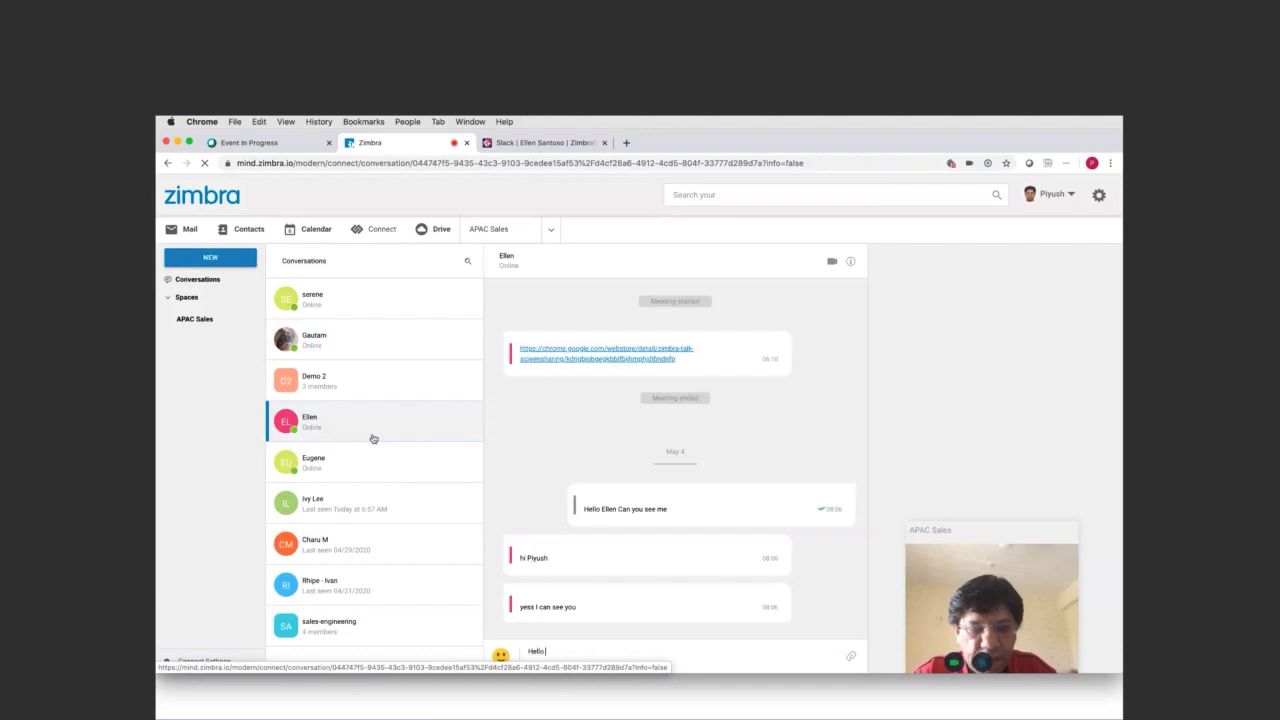
{"action": "type", "text": " Can y"}
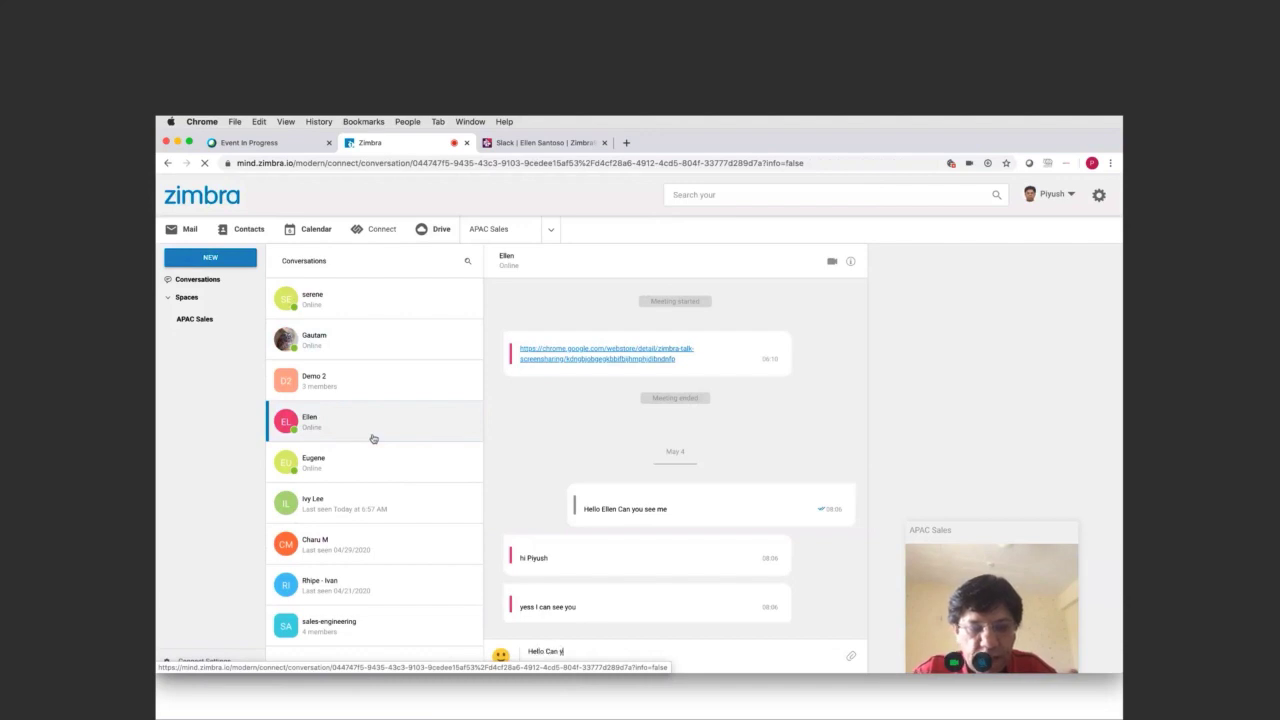
{"action": "type", "text": "ou see my c"}
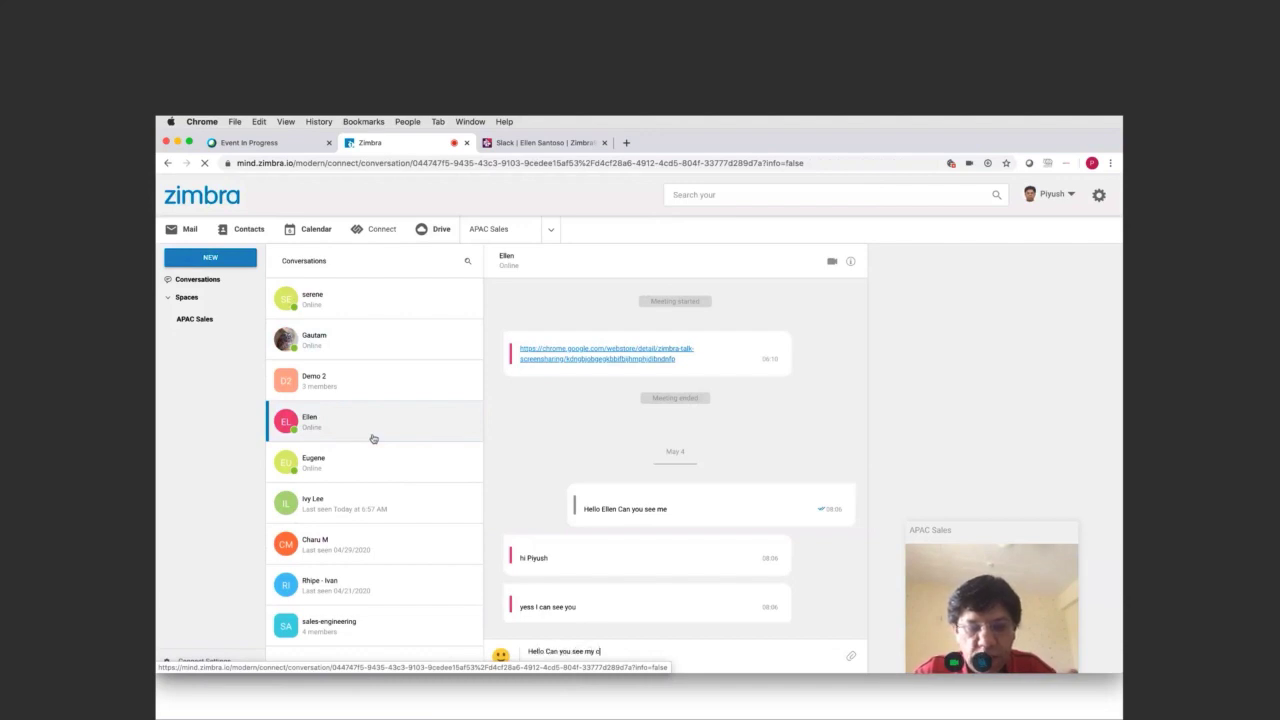
{"action": "type", "text": "hat here"}
{"action": "key", "text": "Return"}
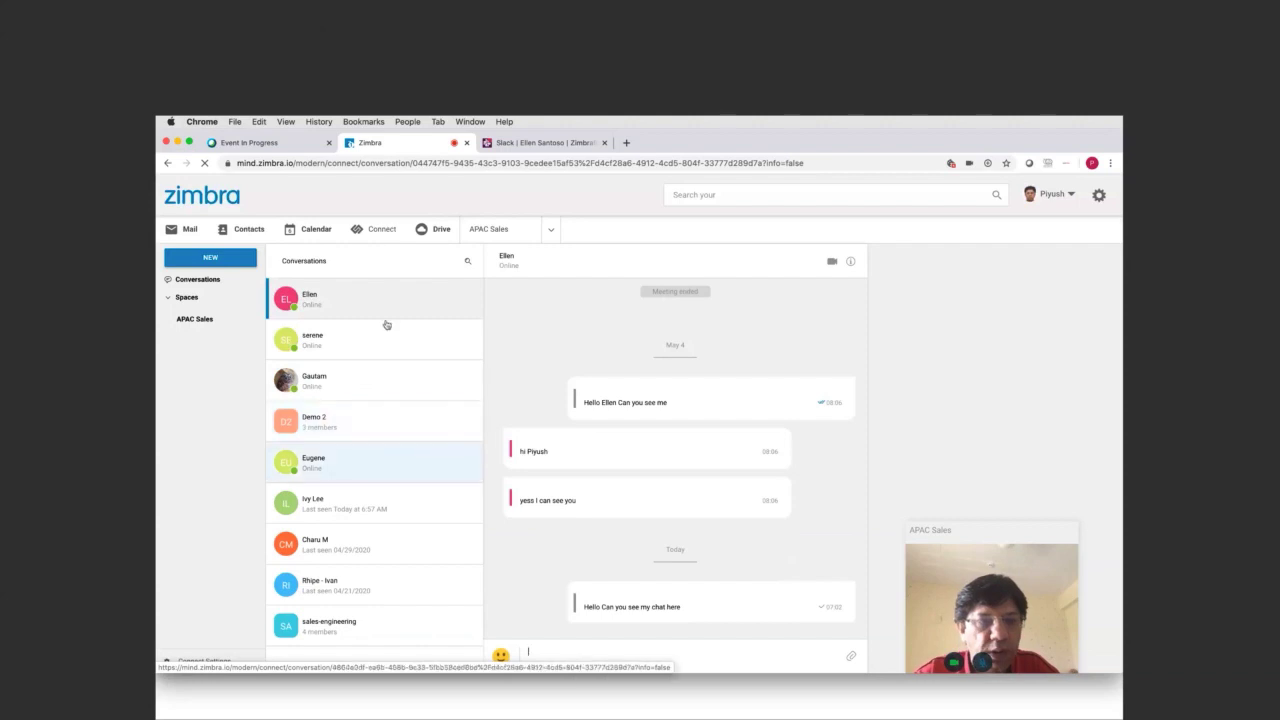
Step: Send "Are you there" to the online contact listed directly above Demo 2, and check the replies in both one-to-one conversations
{"action": "left_click", "coordinate": [372, 377]}
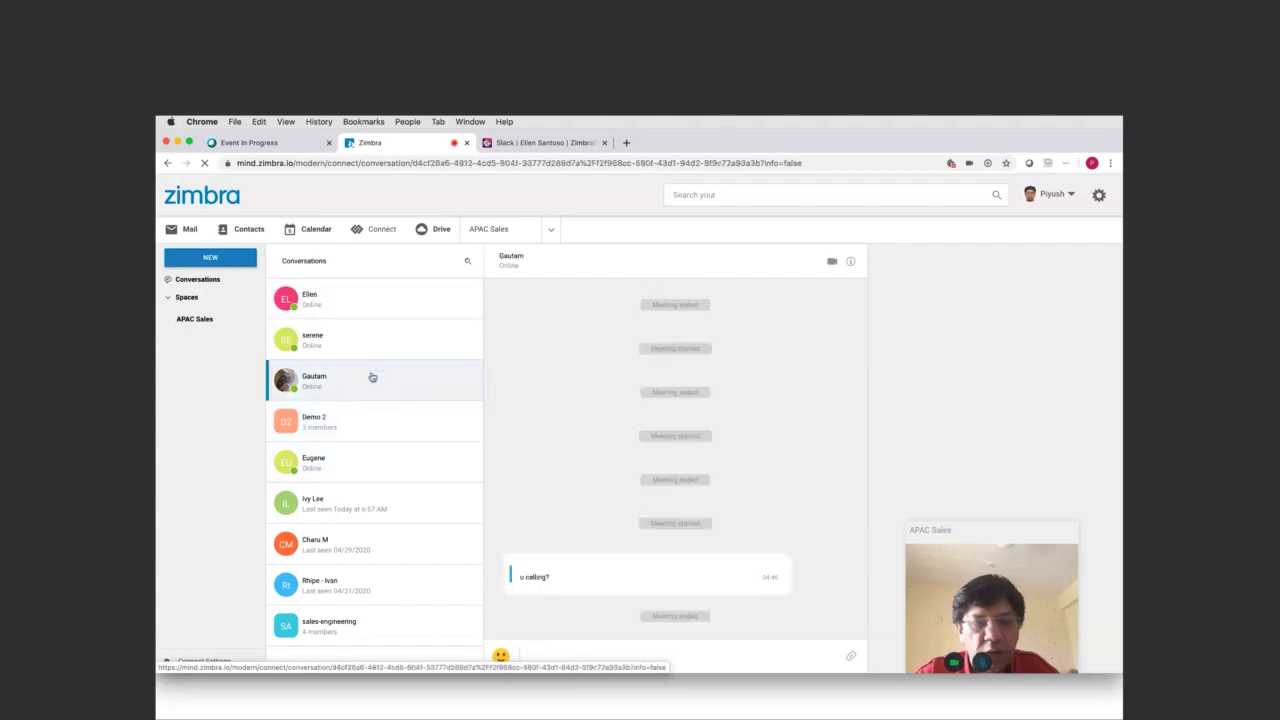
{"action": "type", "text": "Are you "}
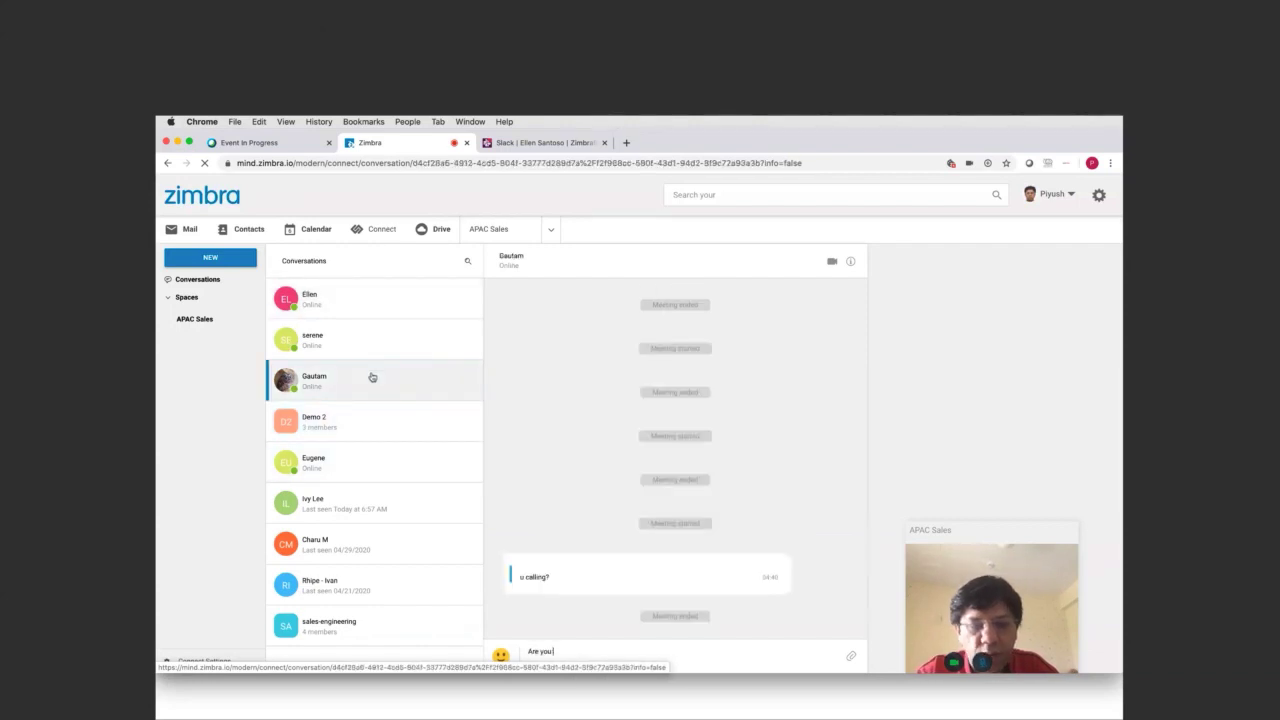
{"action": "type", "text": "ihere"}
{"action": "key", "text": "Return"}
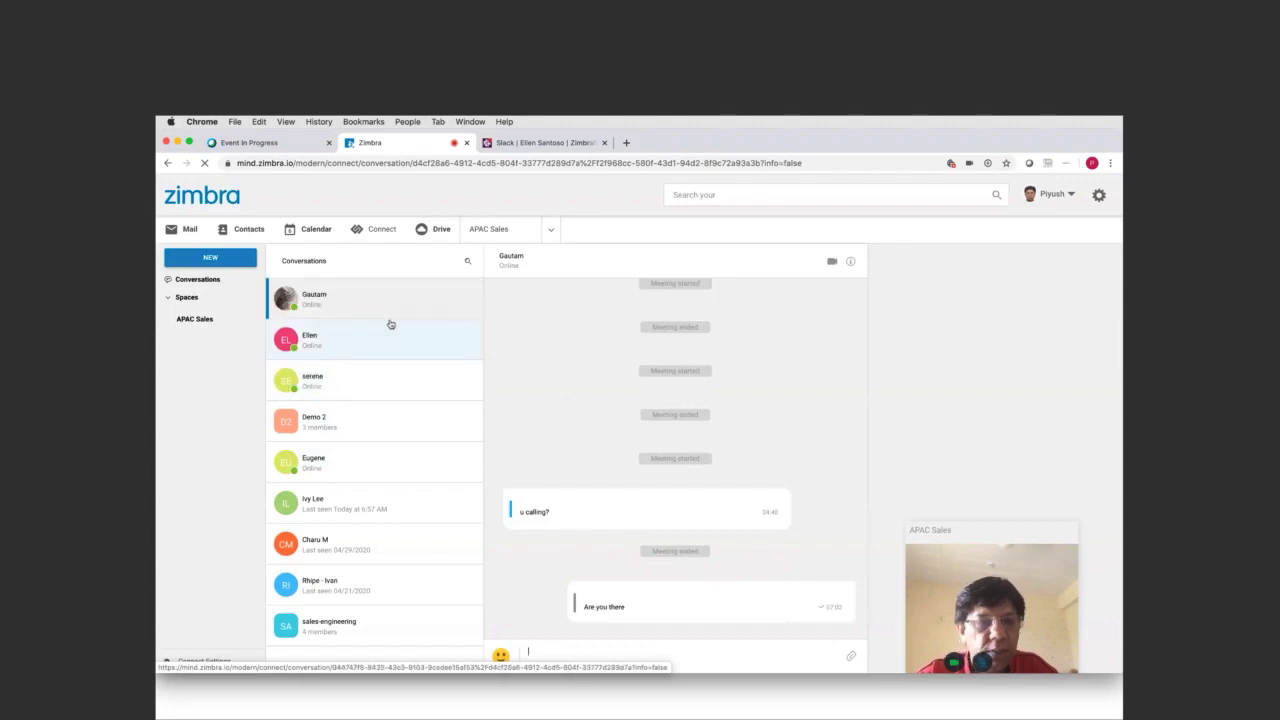
{"action": "left_click", "coordinate": [358, 350]}
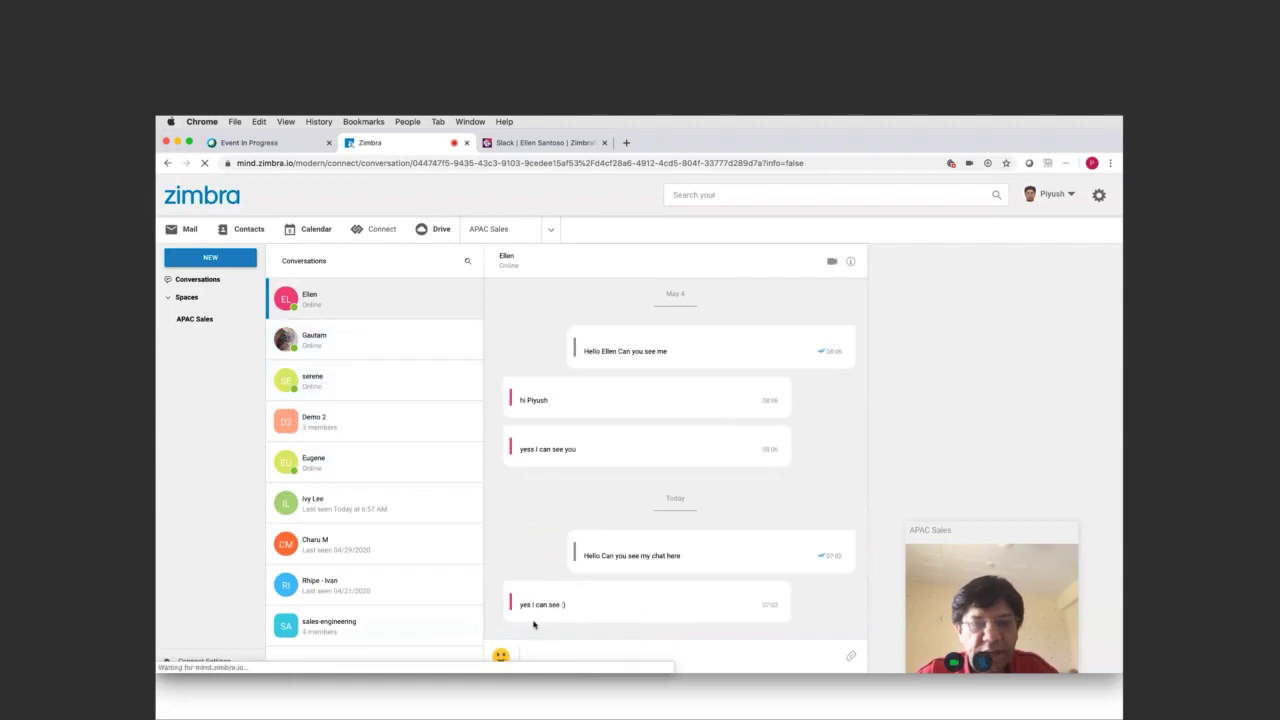
{"action": "left_click", "coordinate": [437, 297]}
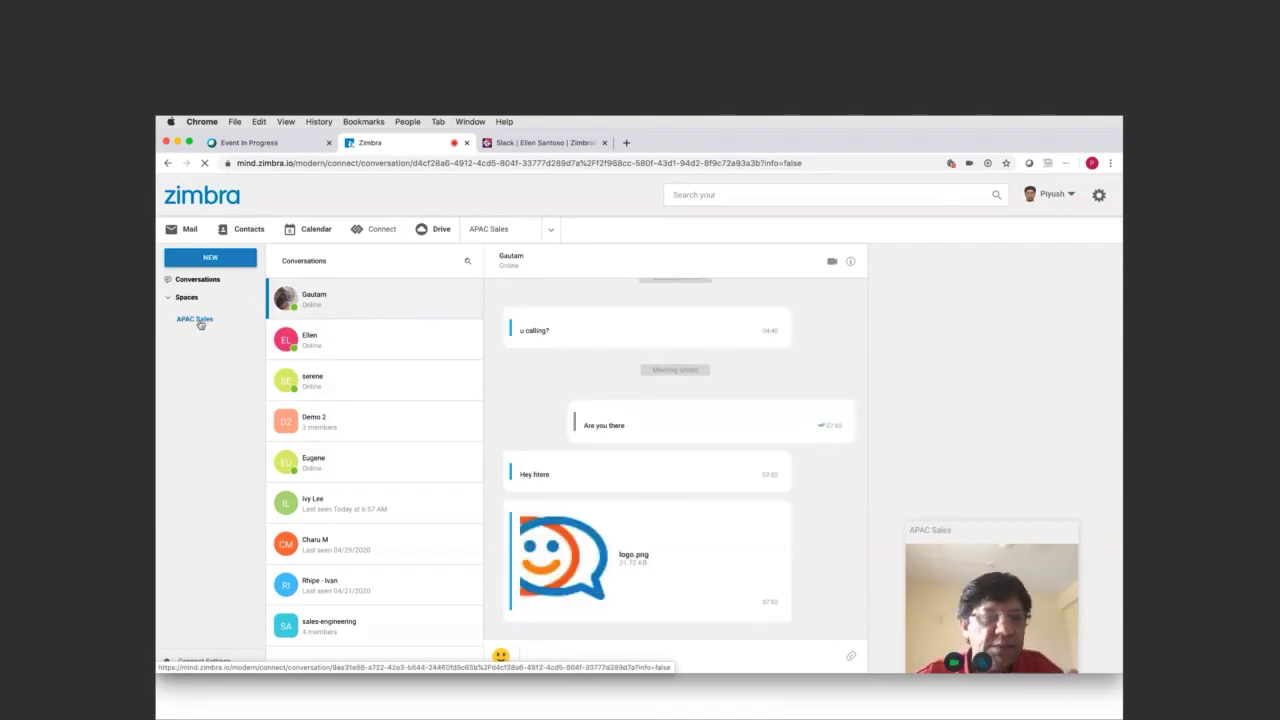
Step: Open the APAC Sales space and review its Space Info, including the participants and the management options
{"action": "left_click", "coordinate": [196, 320]}
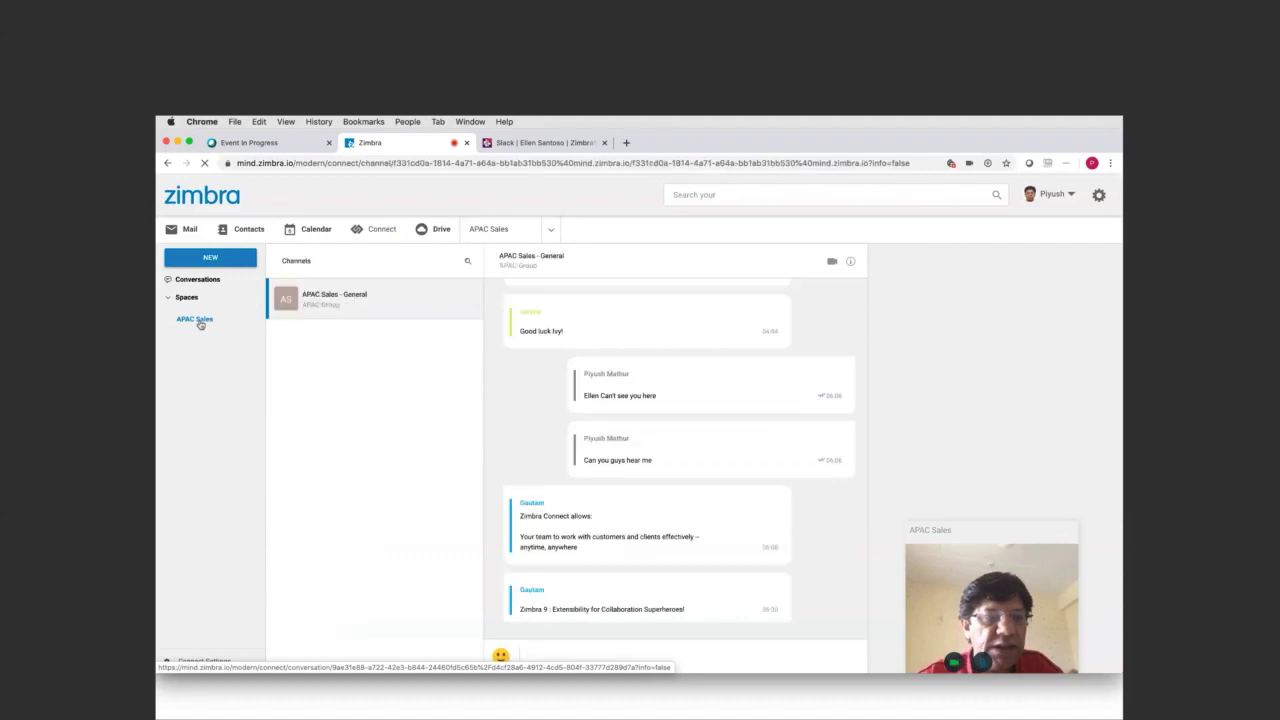
{"action": "left_click", "coordinate": [851, 263]}
{"action": "scroll", "coordinate": [631, 449], "scroll_direction": "down", "scroll_amount": 1}
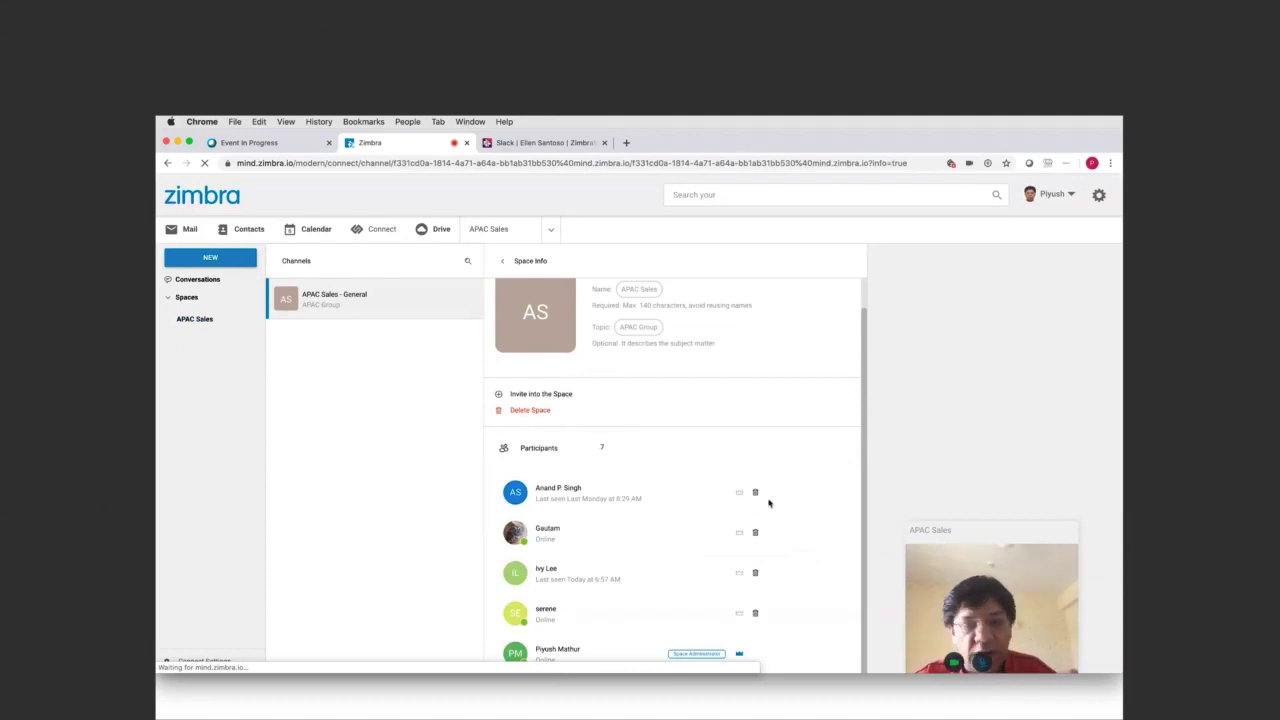
{"action": "scroll", "coordinate": [752, 538], "scroll_direction": "down", "scroll_amount": 1}
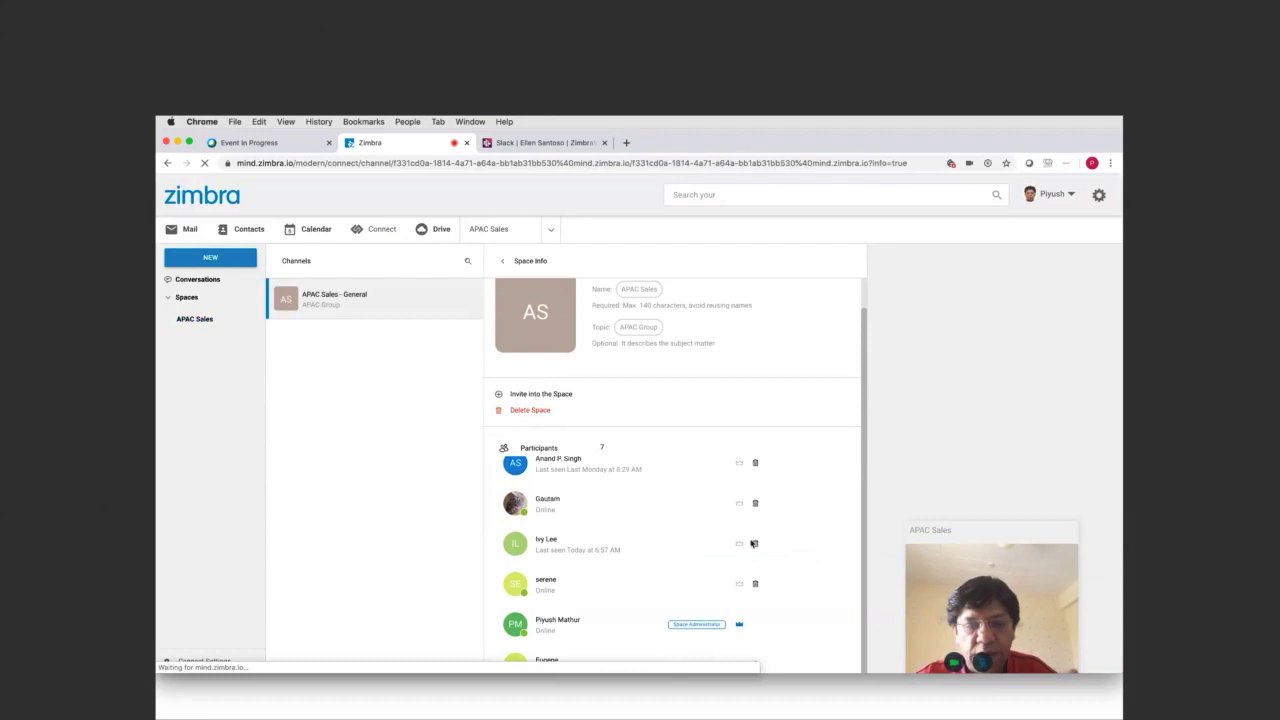
{"action": "scroll", "coordinate": [752, 543], "scroll_direction": "up", "scroll_amount": 1}
{"action": "scroll", "coordinate": [752, 543], "scroll_direction": "down", "scroll_amount": 1}
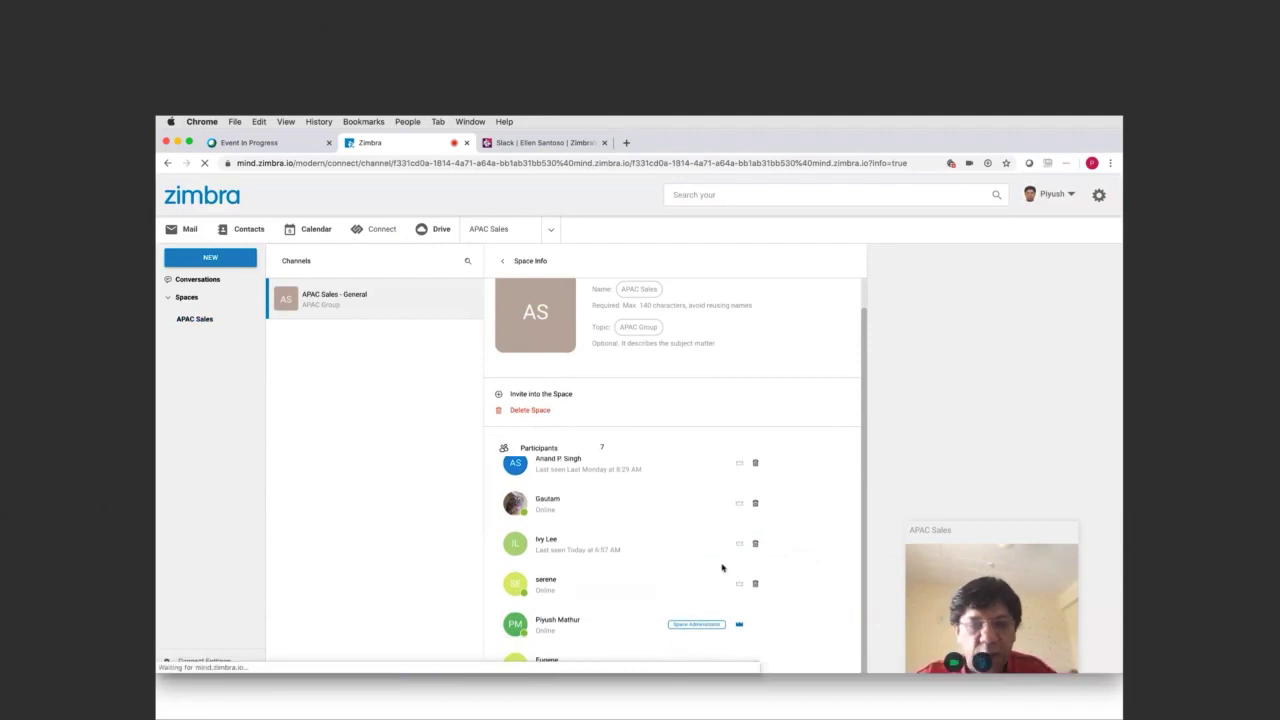
Step: Post "Hello everyone I have create this group for a common discussion about -----" in APAC Sales - General and reopen the group's video meeting
{"action": "left_click", "coordinate": [391, 312]}
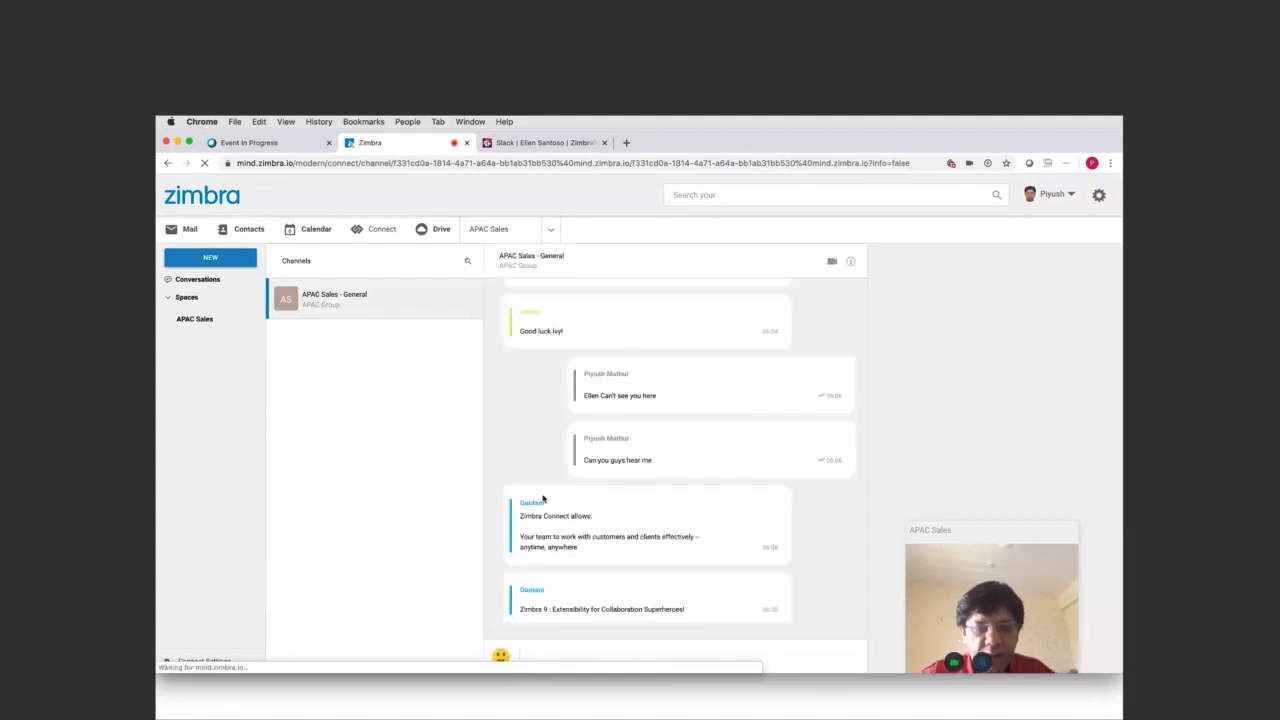
{"action": "type", "text": "Hell"}
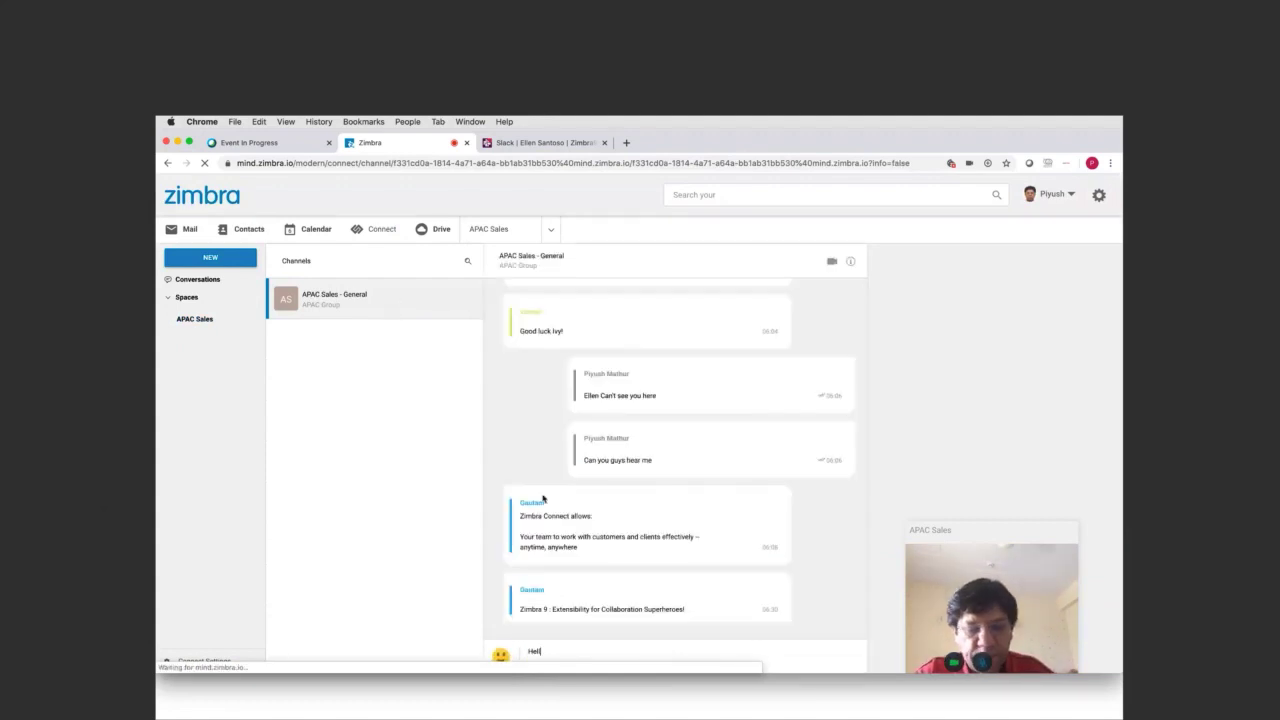
{"action": "type", "text": "o everyone"}
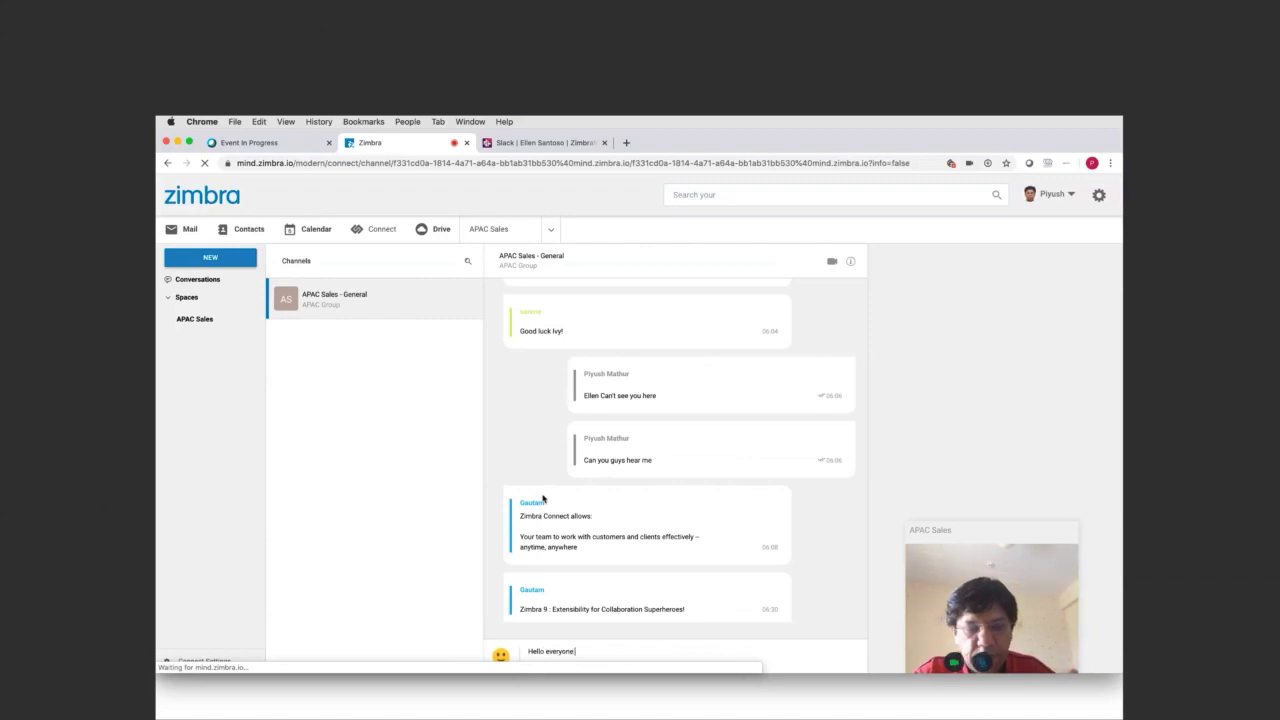
{"action": "type", "text": " I have cr"}
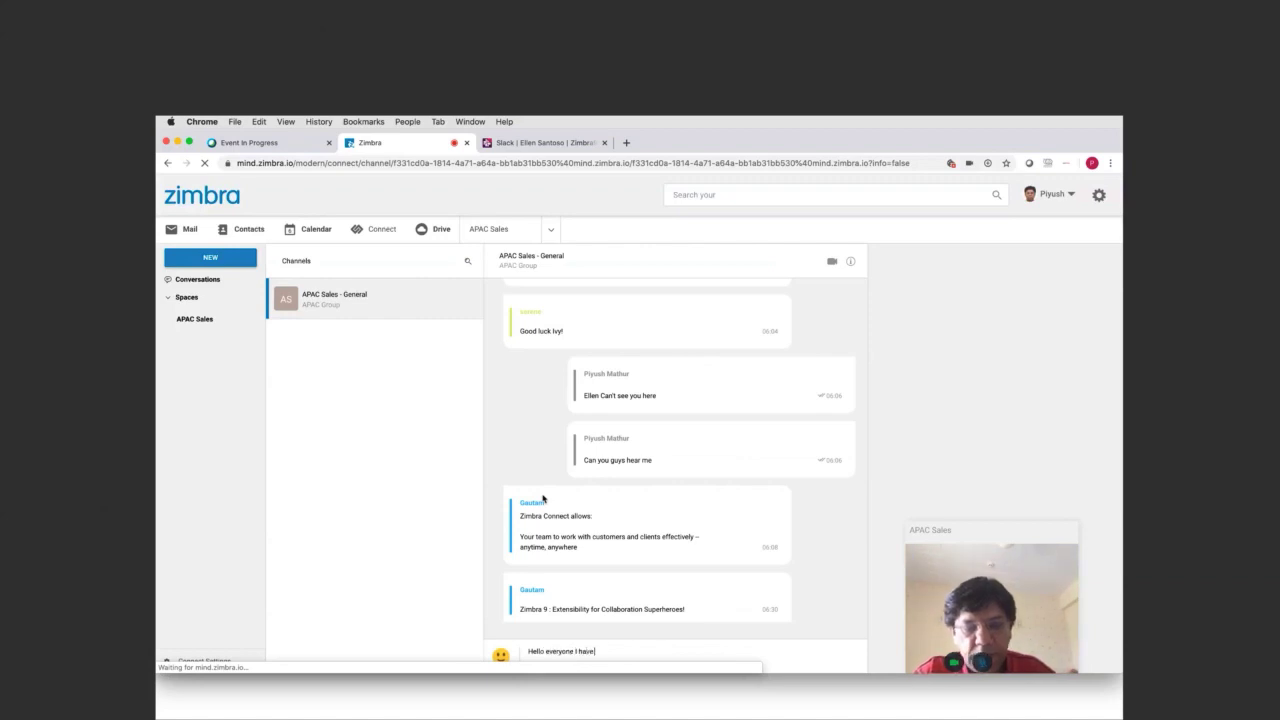
{"action": "type", "text": "eate this"}
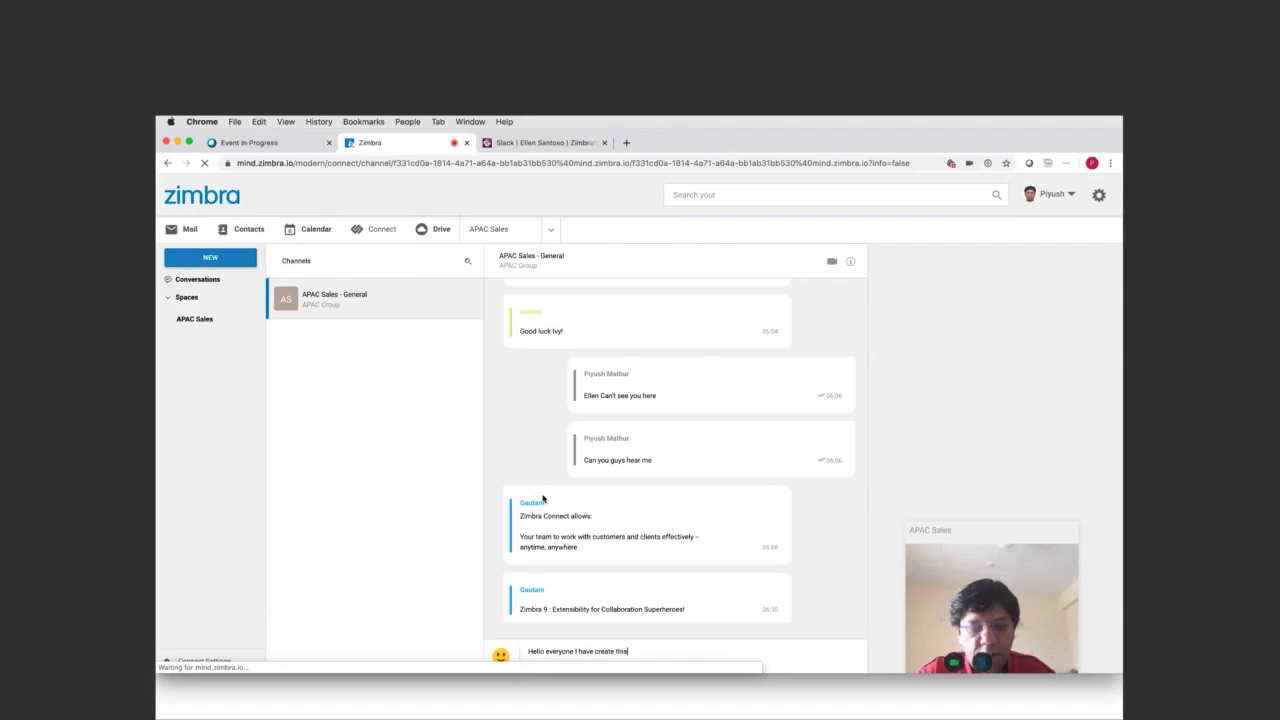
{"action": "type", "text": " group for a common"}
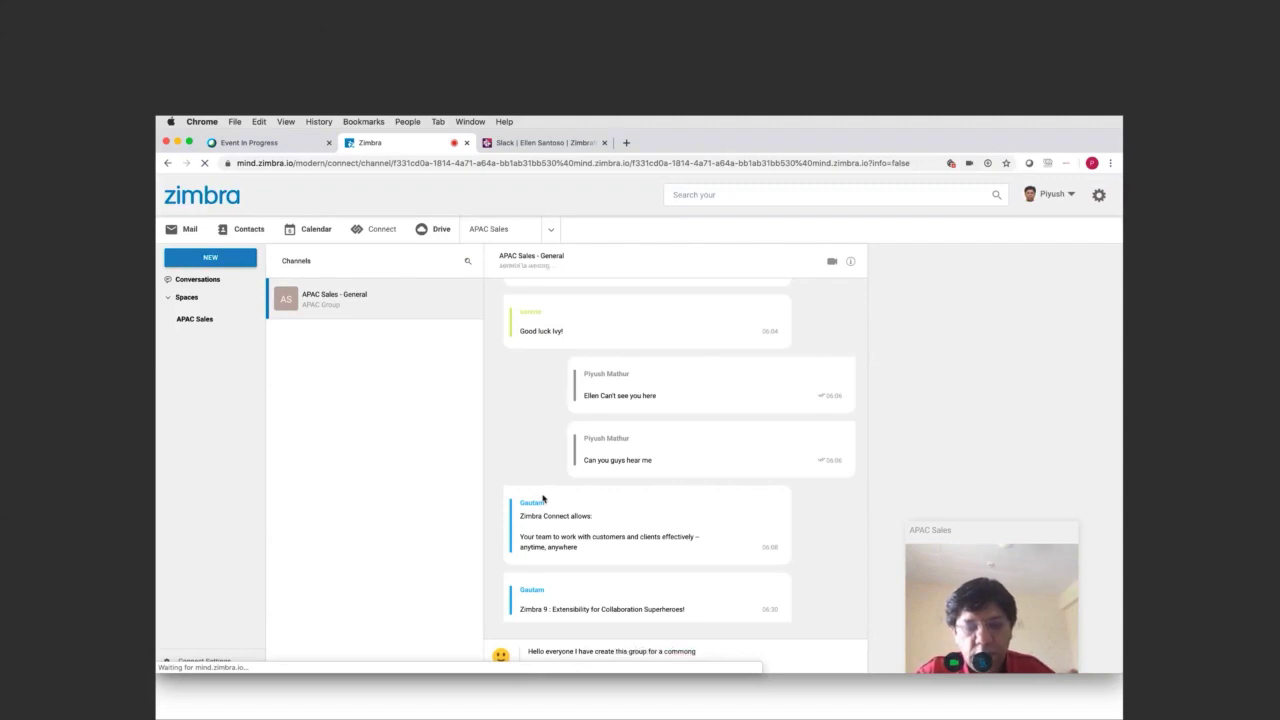
{"action": "type", "text": " discussio"}
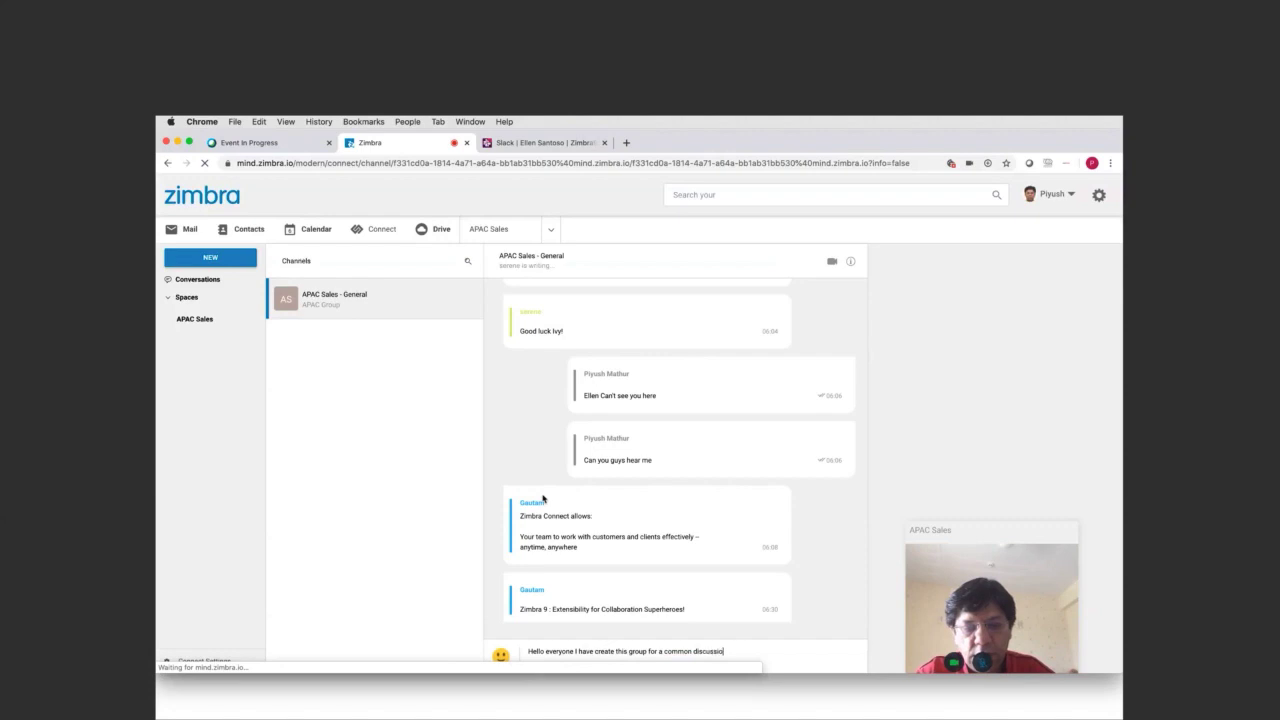
{"action": "type", "text": "n about -----"}
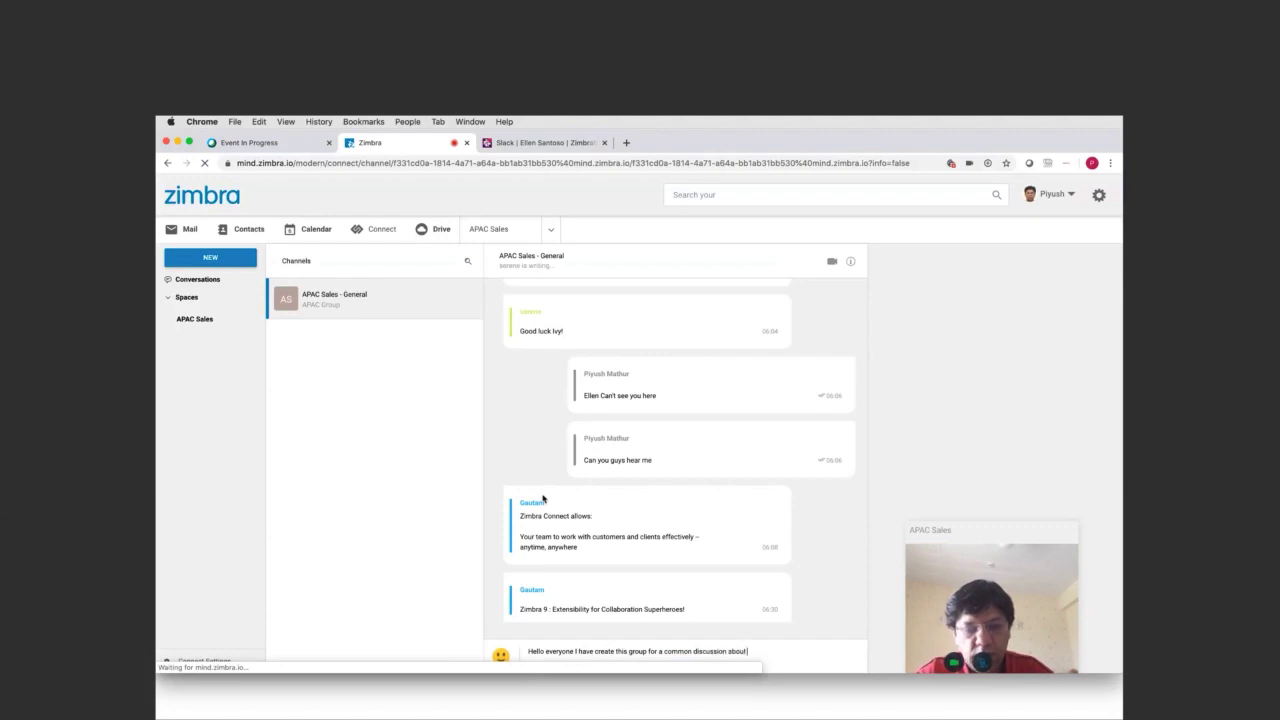
{"action": "key", "text": "Return"}
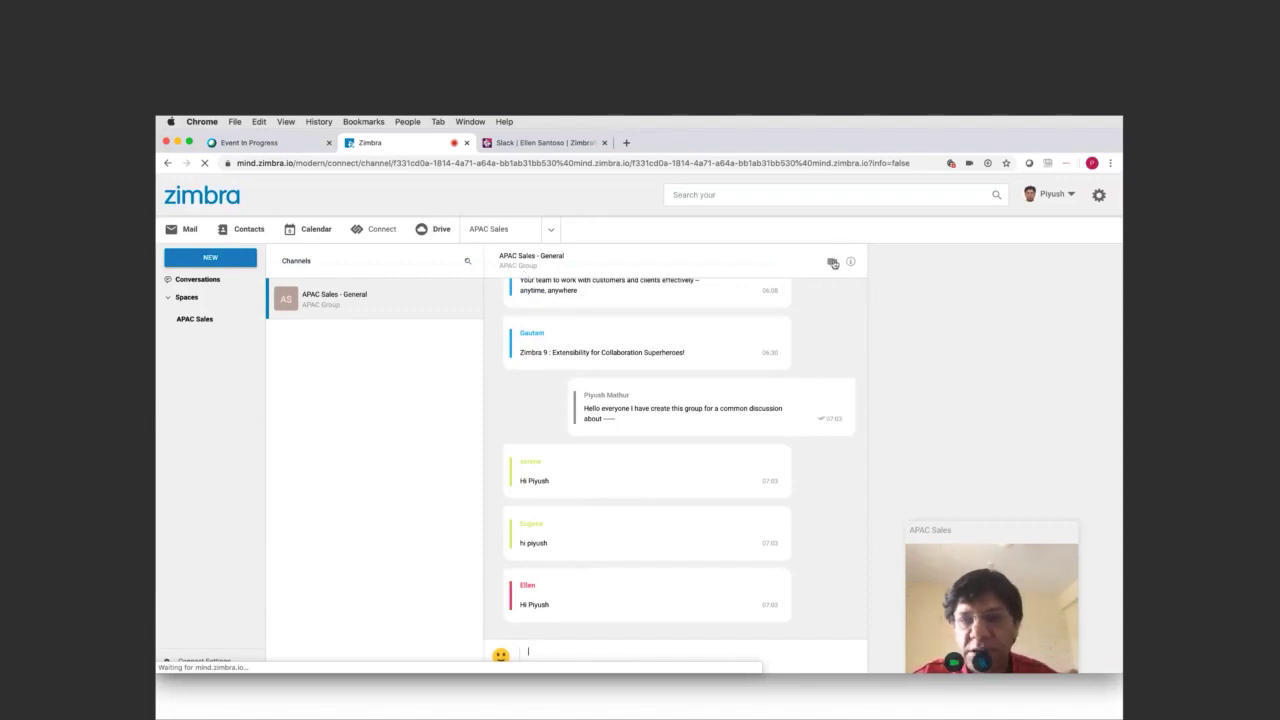
{"action": "left_click", "coordinate": [959, 586]}
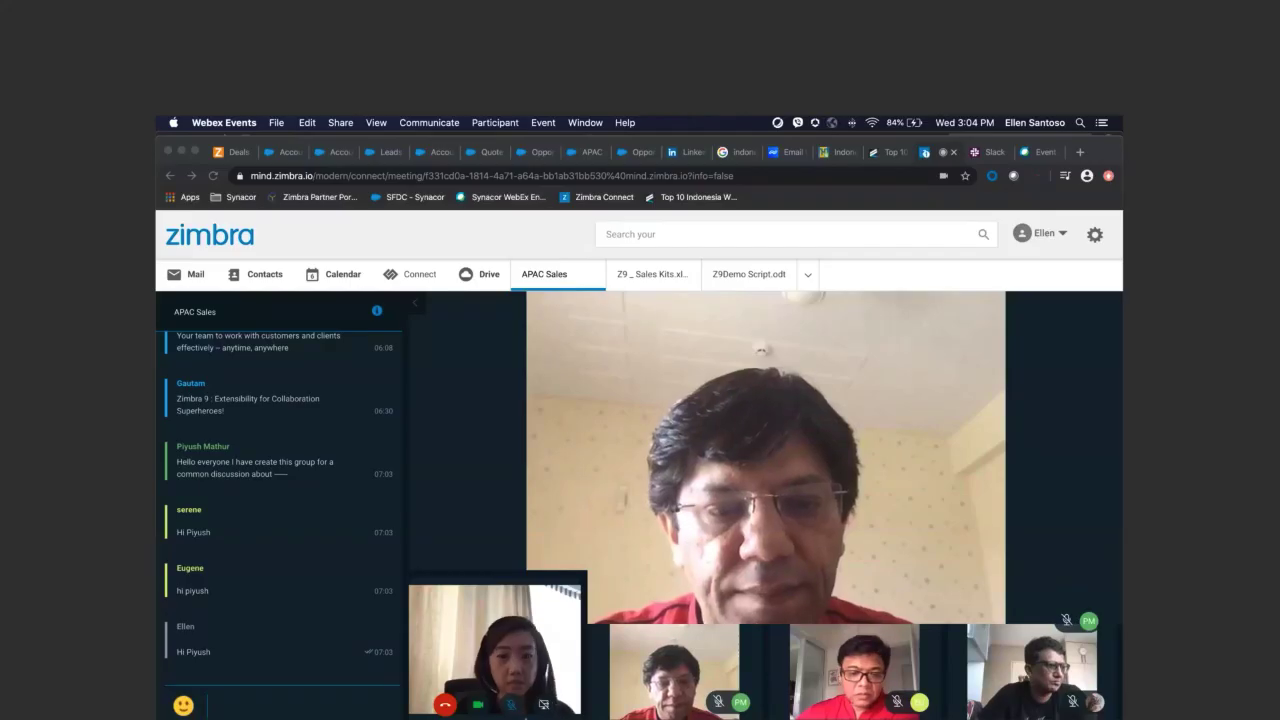
Step: Switch to the Intro & Thank You Slide presentation in PowerPoint and start the slide show from the Thank You slide
{"action": "mouse_move", "coordinate": [529, 695]}
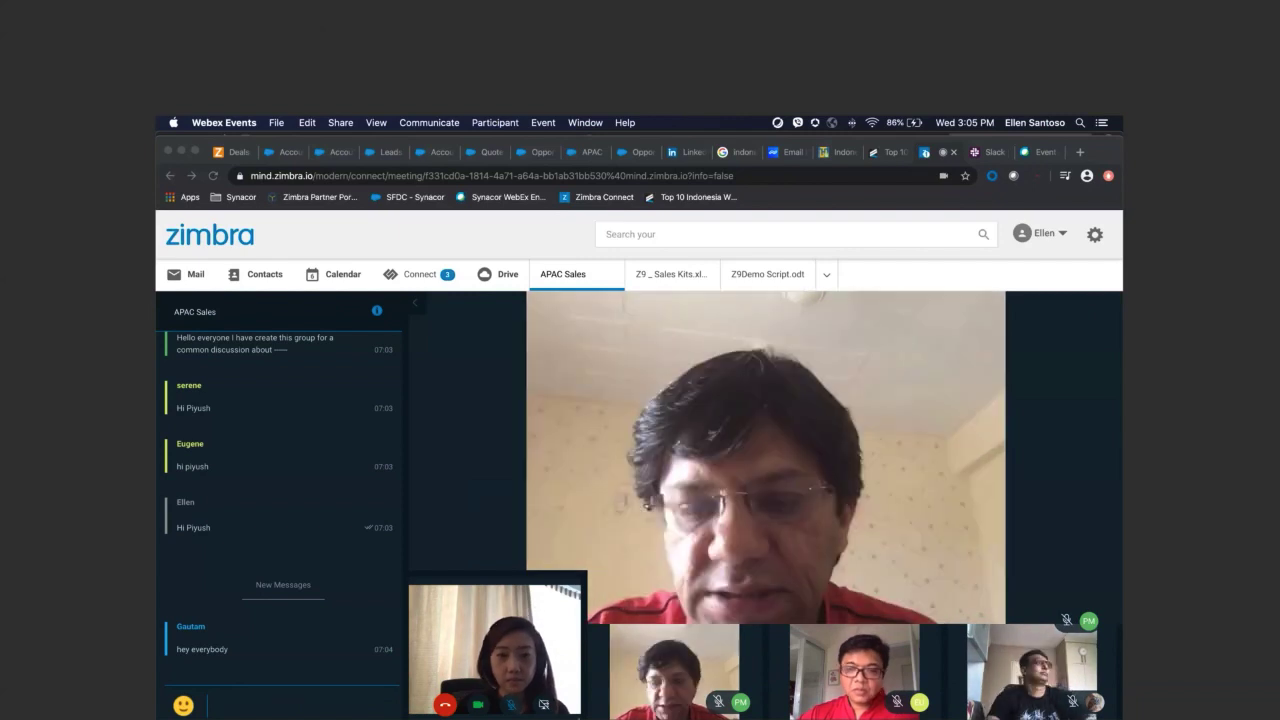
{"action": "mouse_move", "coordinate": [594, 706]}
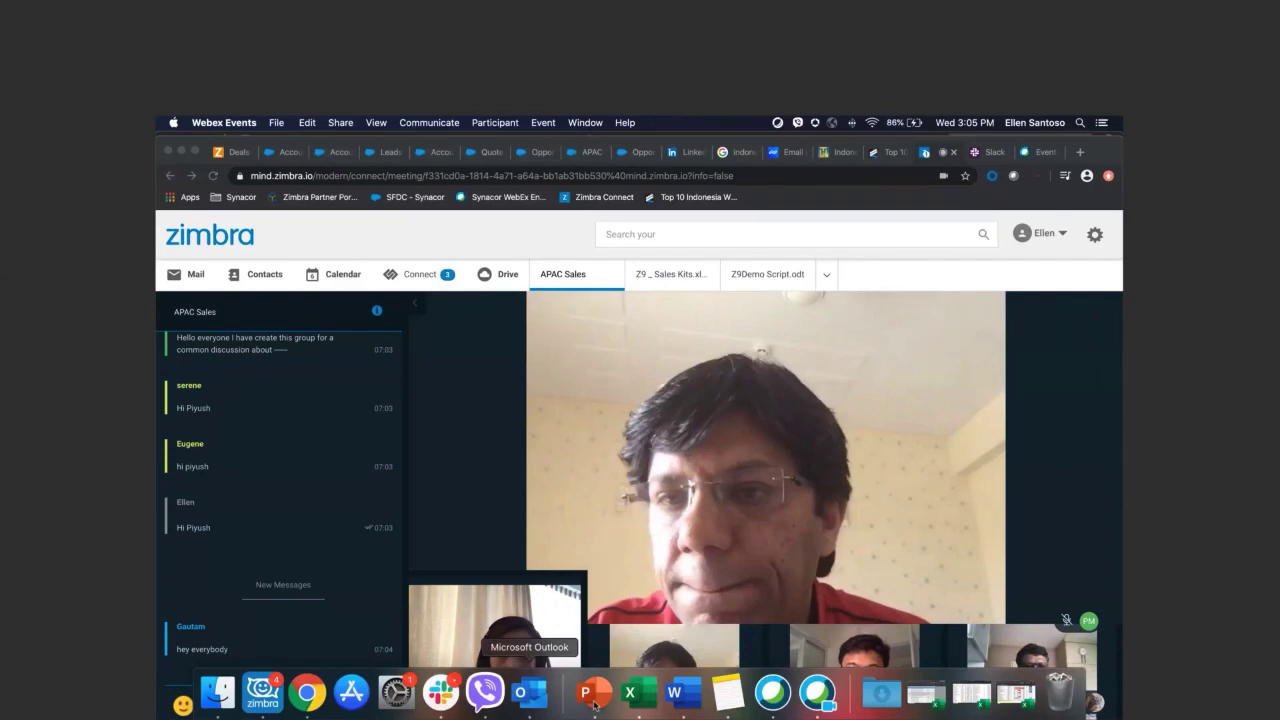
{"action": "left_click", "coordinate": [594, 692]}
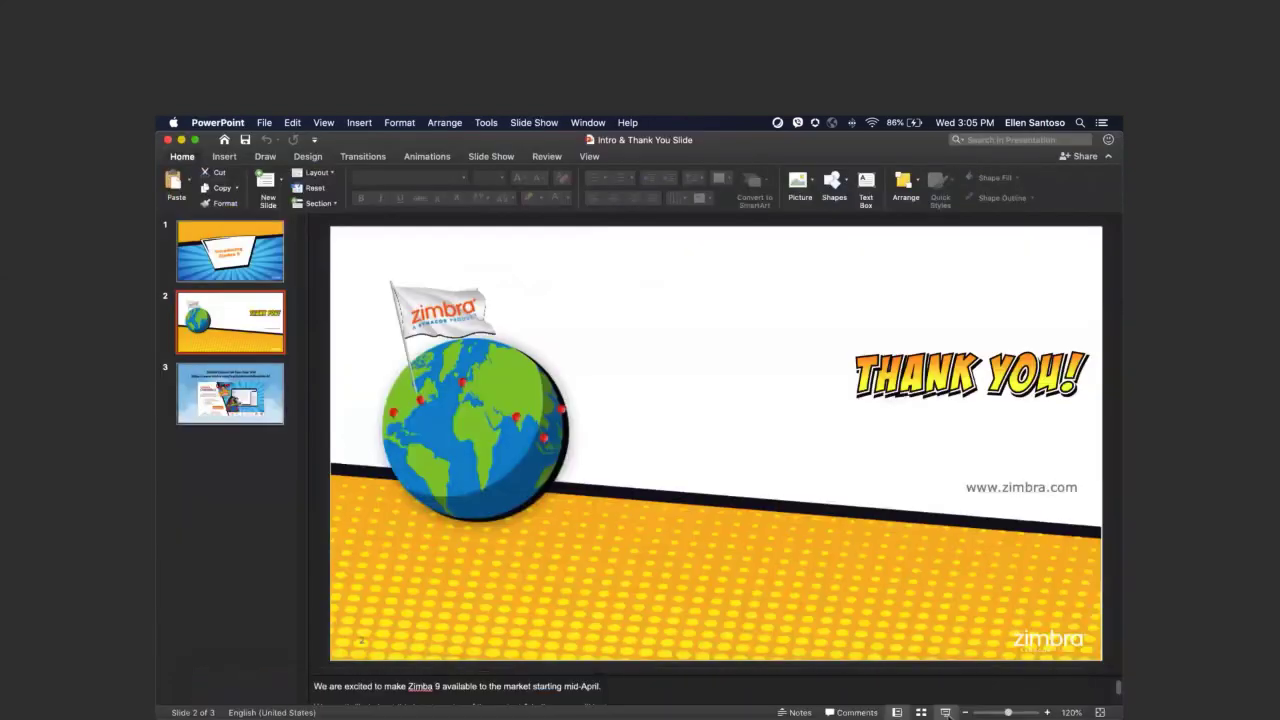
{"action": "left_click", "coordinate": [945, 712]}
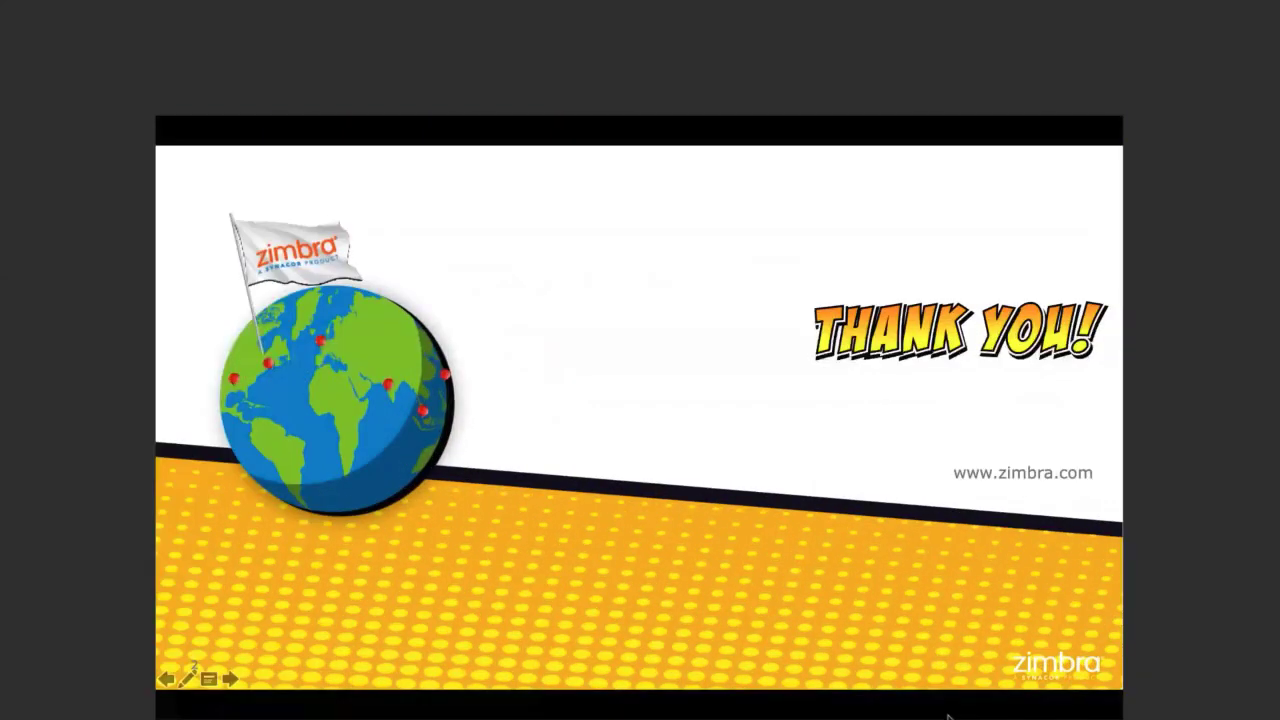